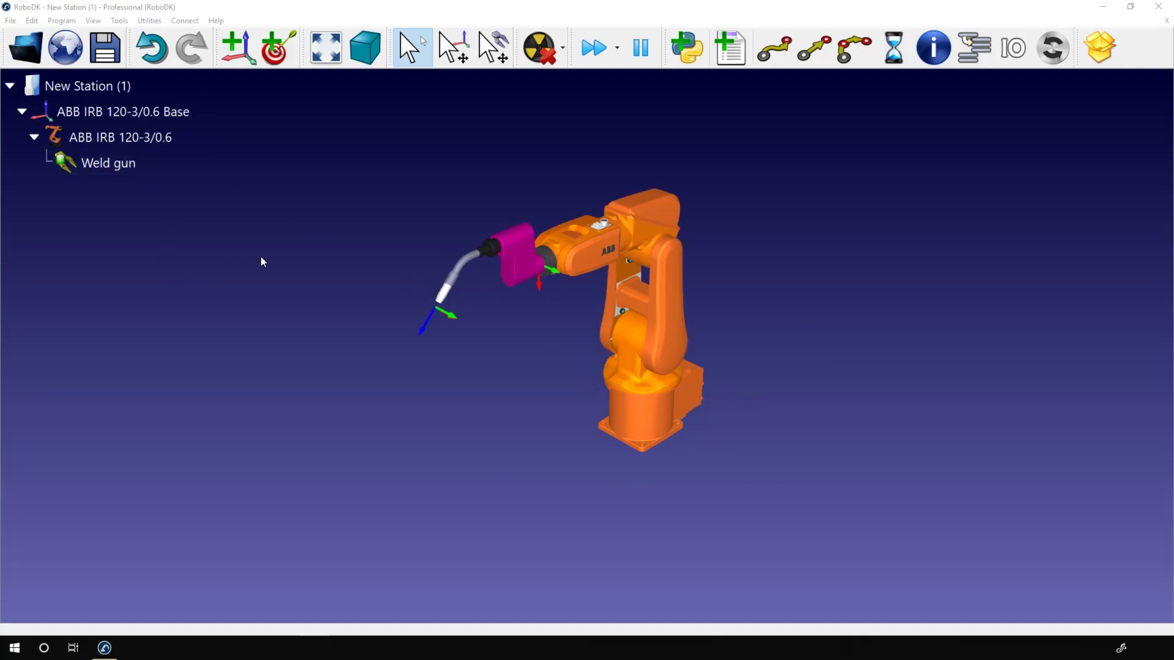
- Hide the robot flange axes and toggle the weld gun's tool frame off and back on
right_click(651, 232)
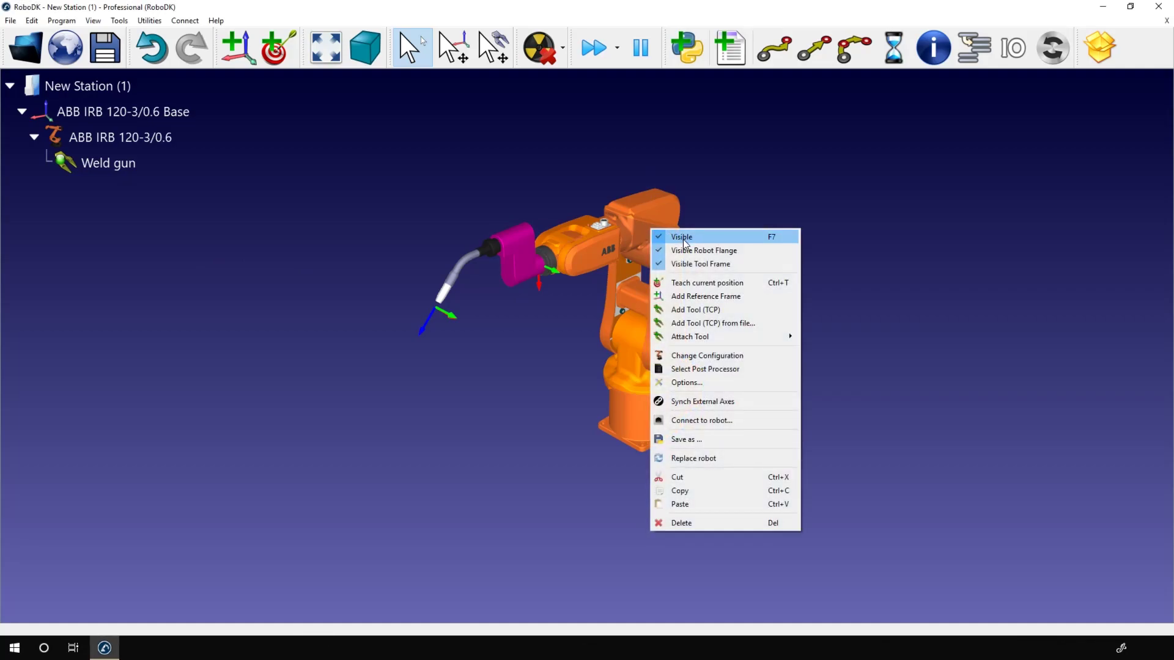
left_click(744, 252)
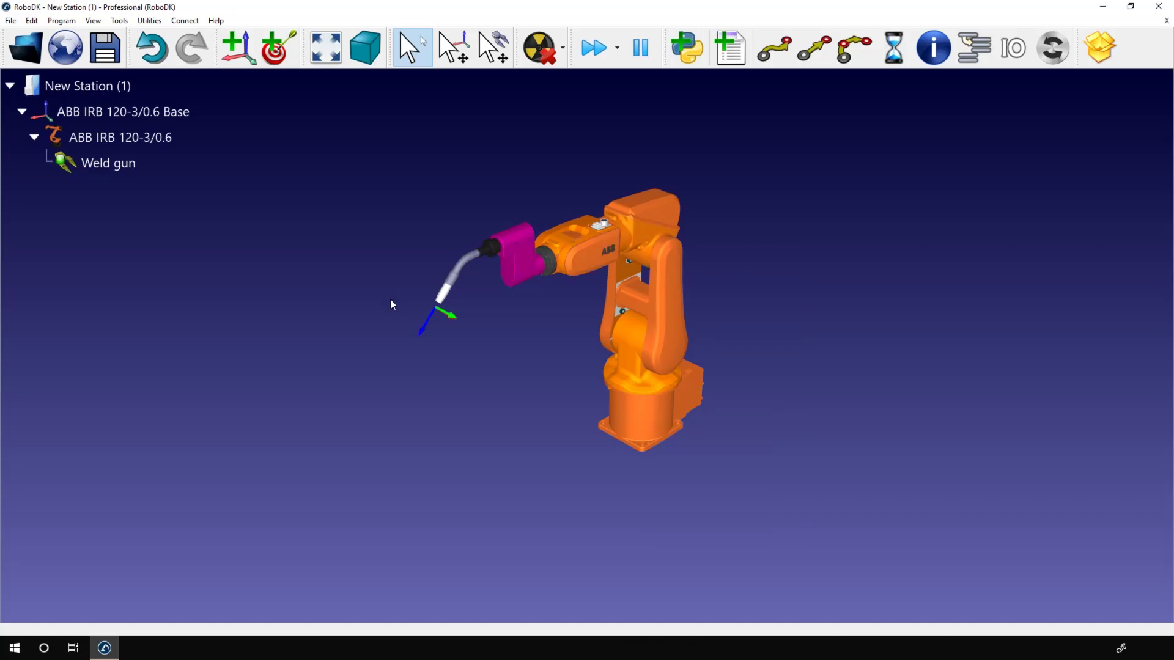
right_click(650, 223)
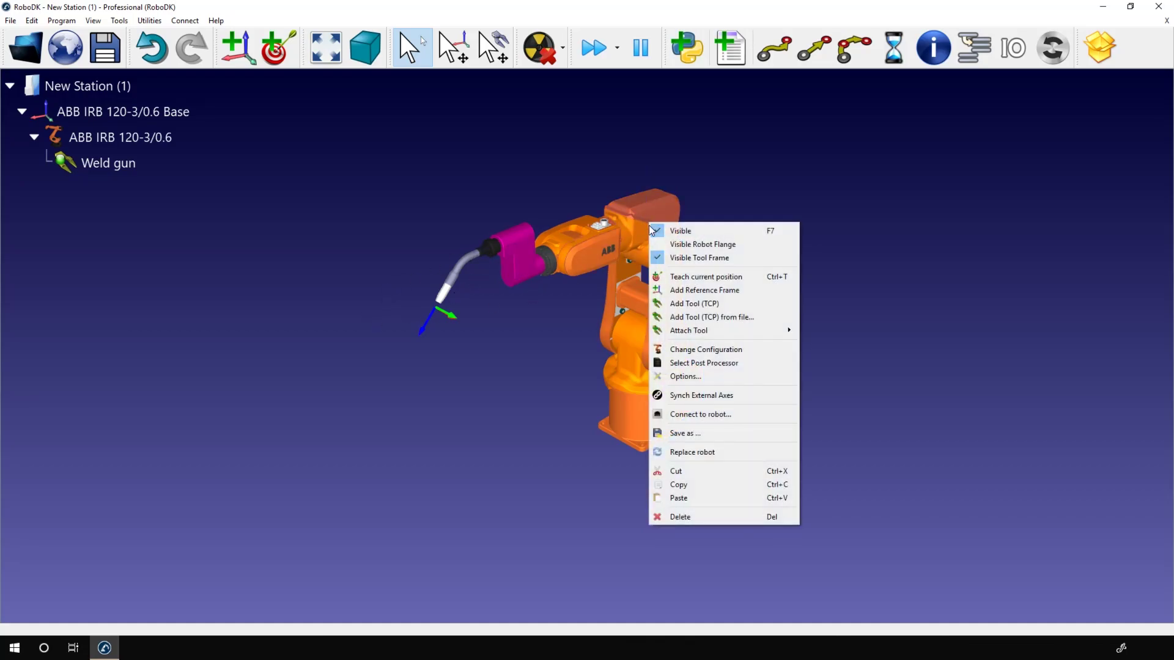
left_click(655, 259)
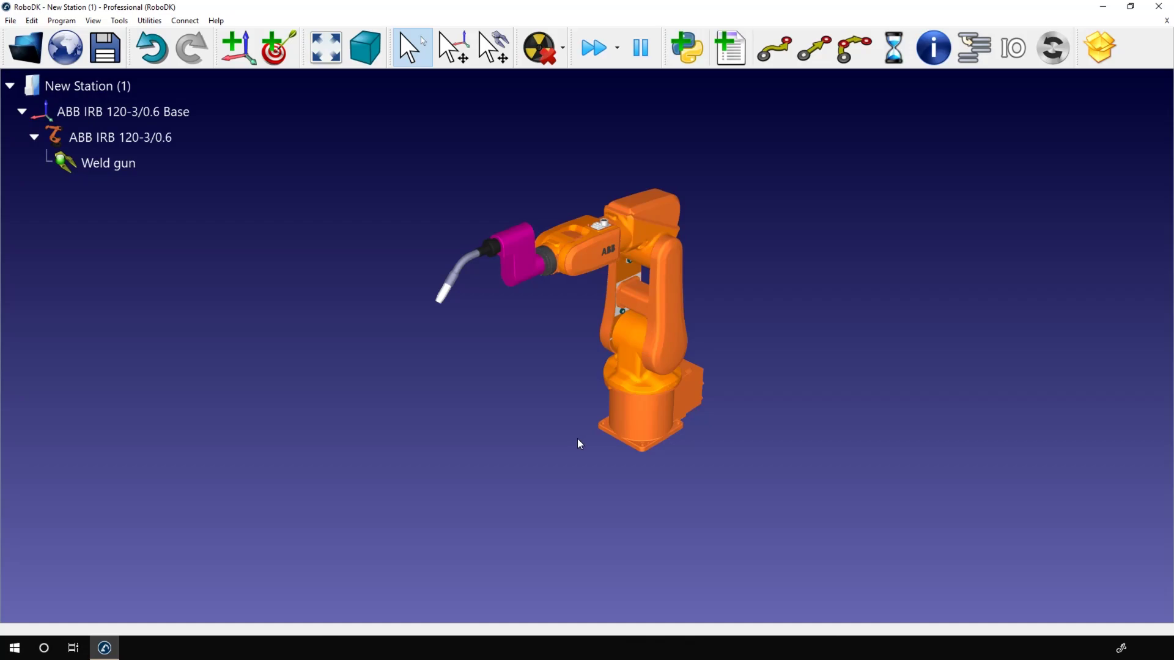
right_click(624, 232)
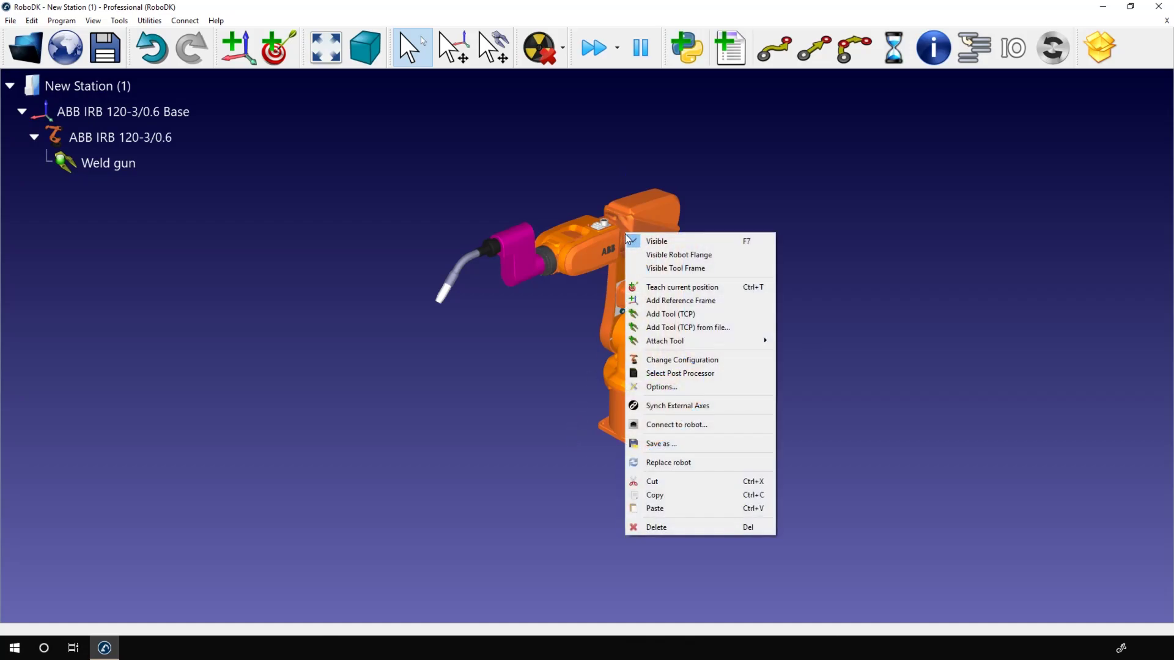
left_click(648, 269)
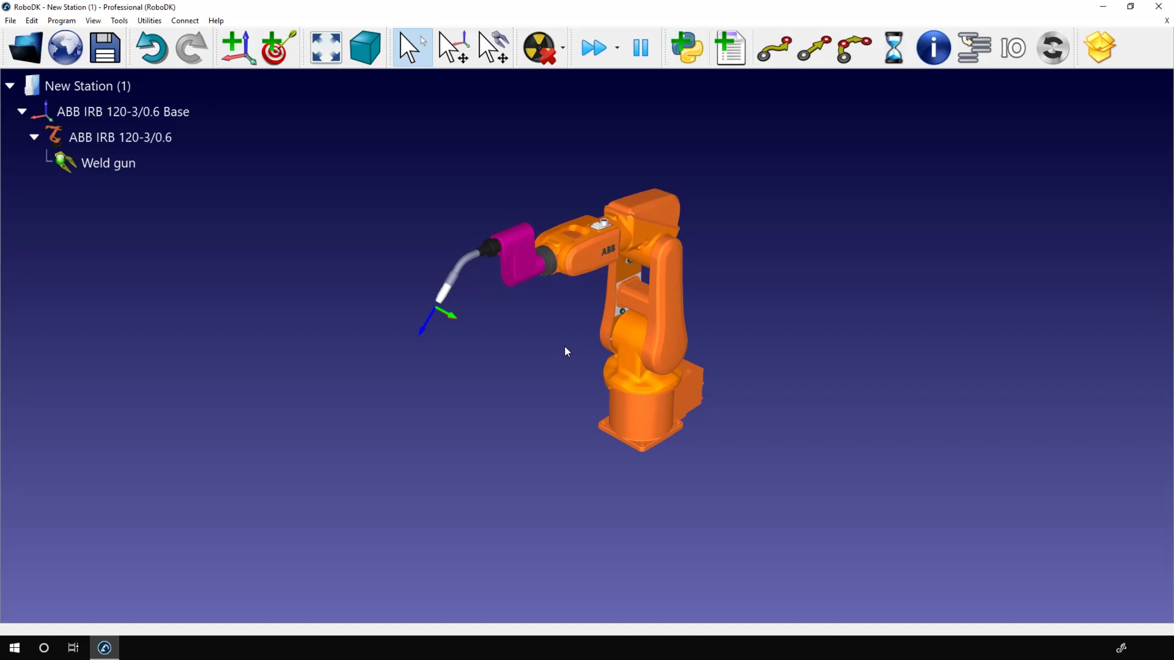
- Delete the Weld gun tool and add a new empty Tool 2 to the ABB robot
right_click(624, 285)
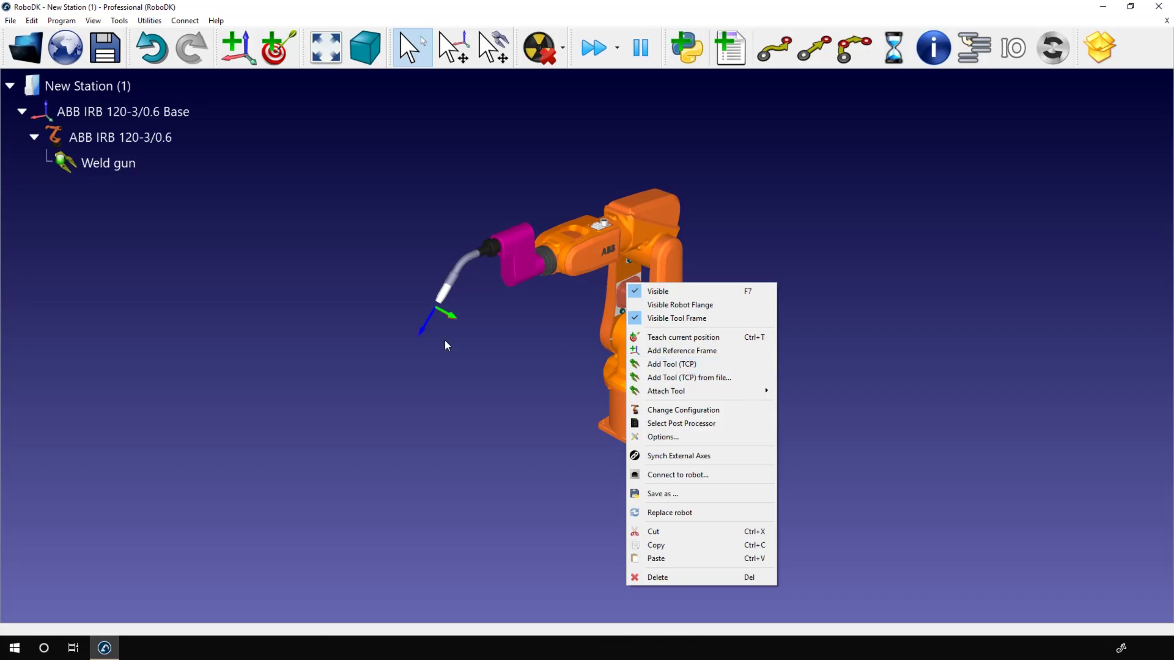
left_click(101, 210)
left_click(105, 172)
key("Delete")
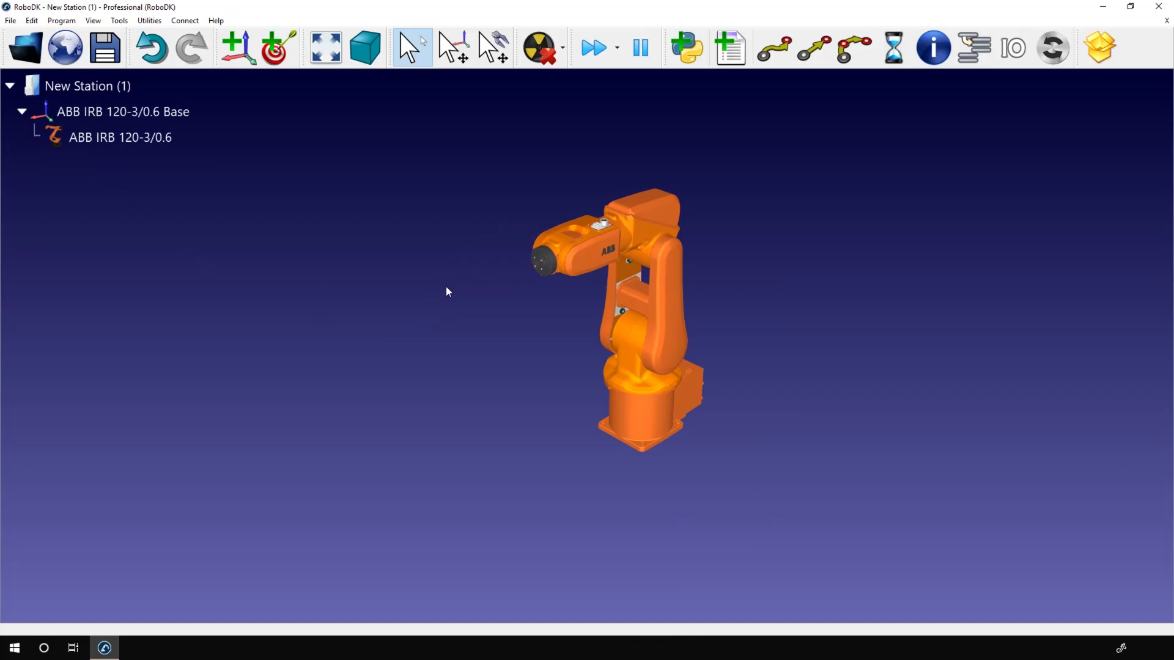
right_click(634, 230)
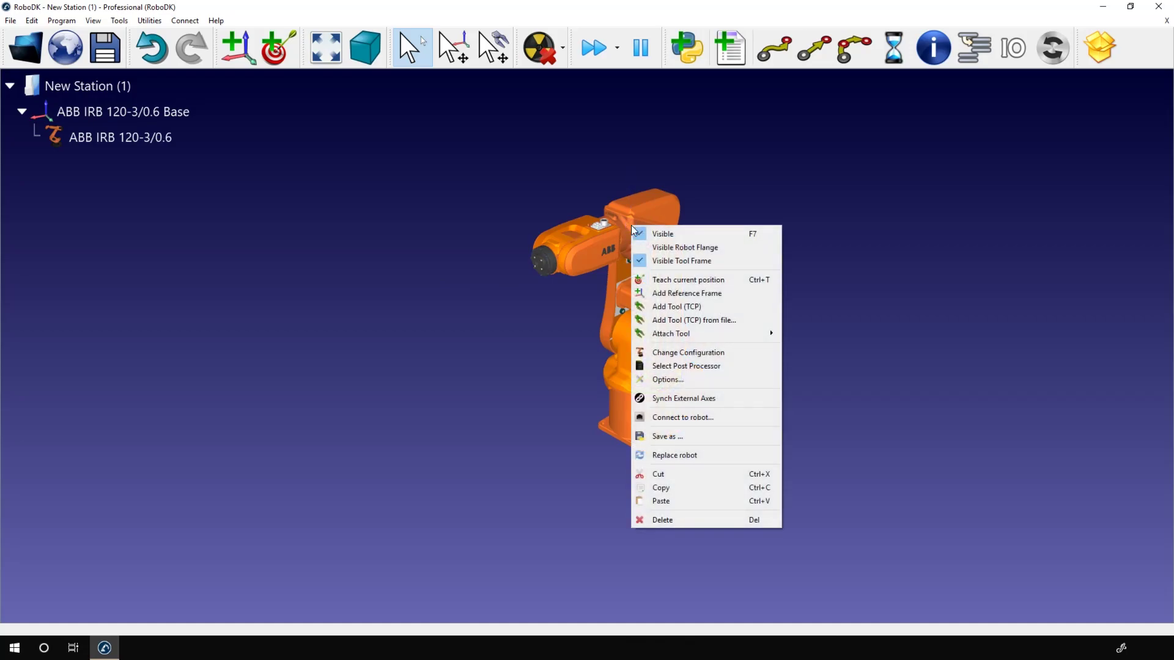
left_click(667, 307)
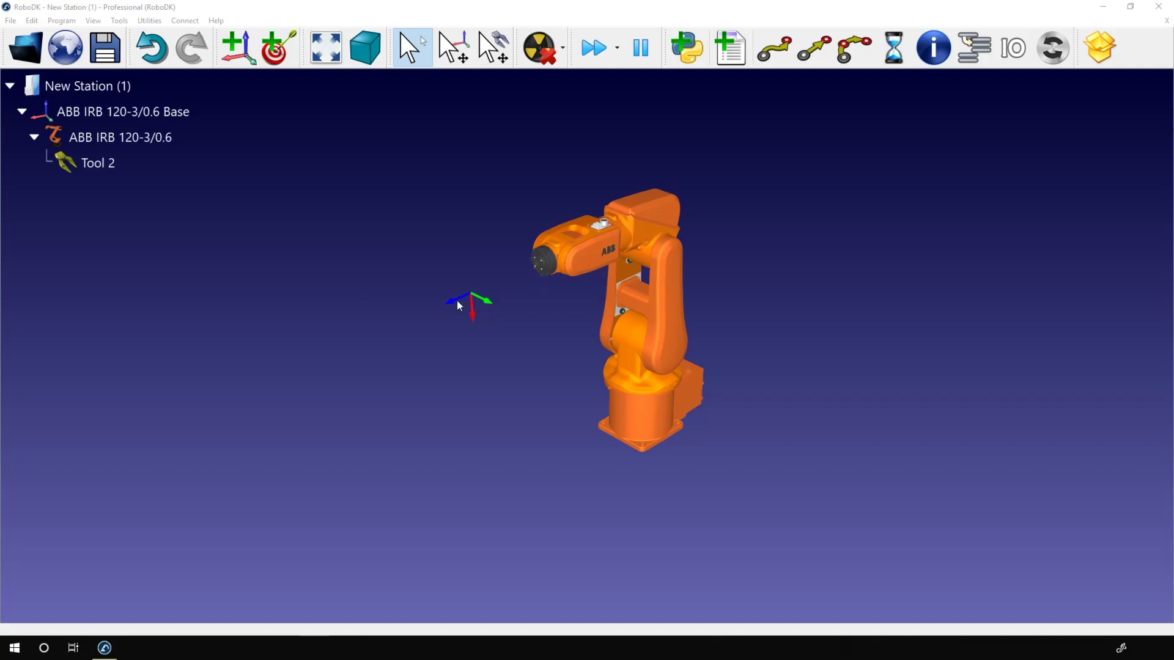
- Open the Tool 2 details panel from its options
left_click(79, 173)
right_click(99, 165)
left_click(130, 230)
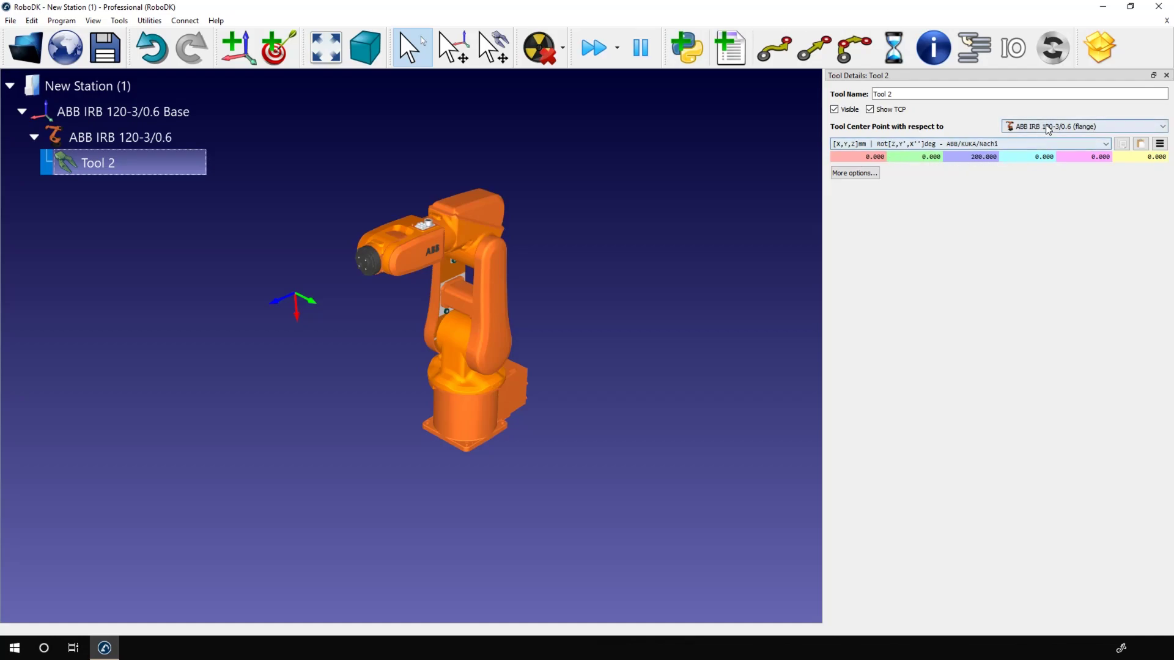
- Show the flange axes to inspect Tool 2's 200 mm Z offset, then hide them again
right_click(416, 235)
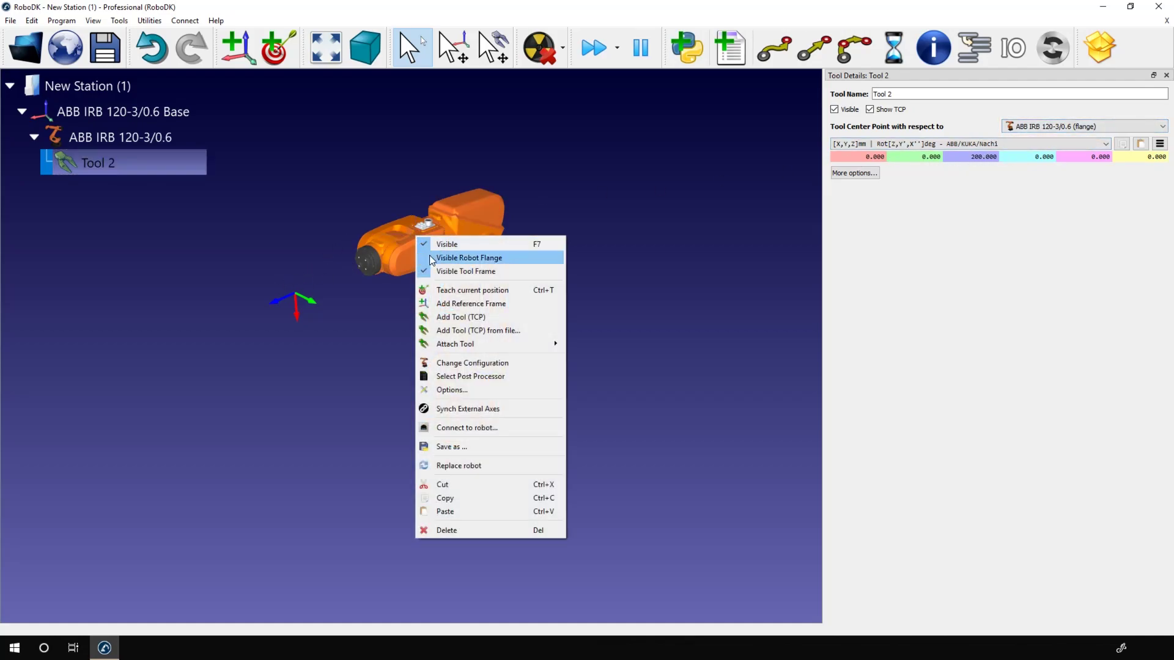
left_click(440, 253)
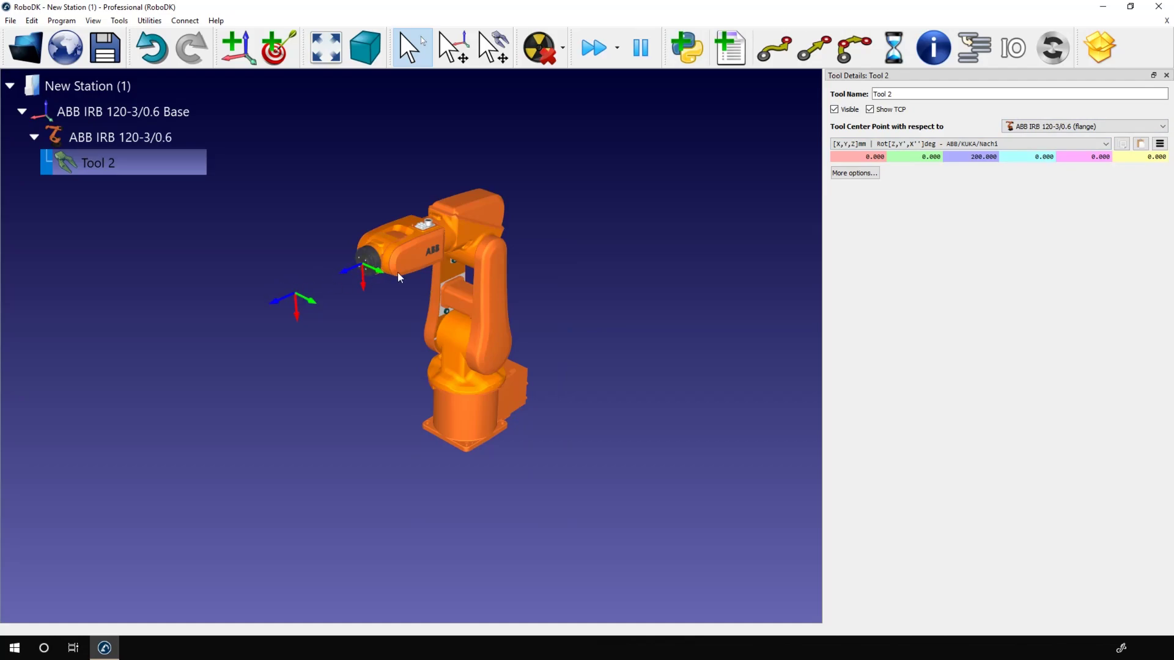
scroll(970, 158, "up", 2)
right_click(966, 162)
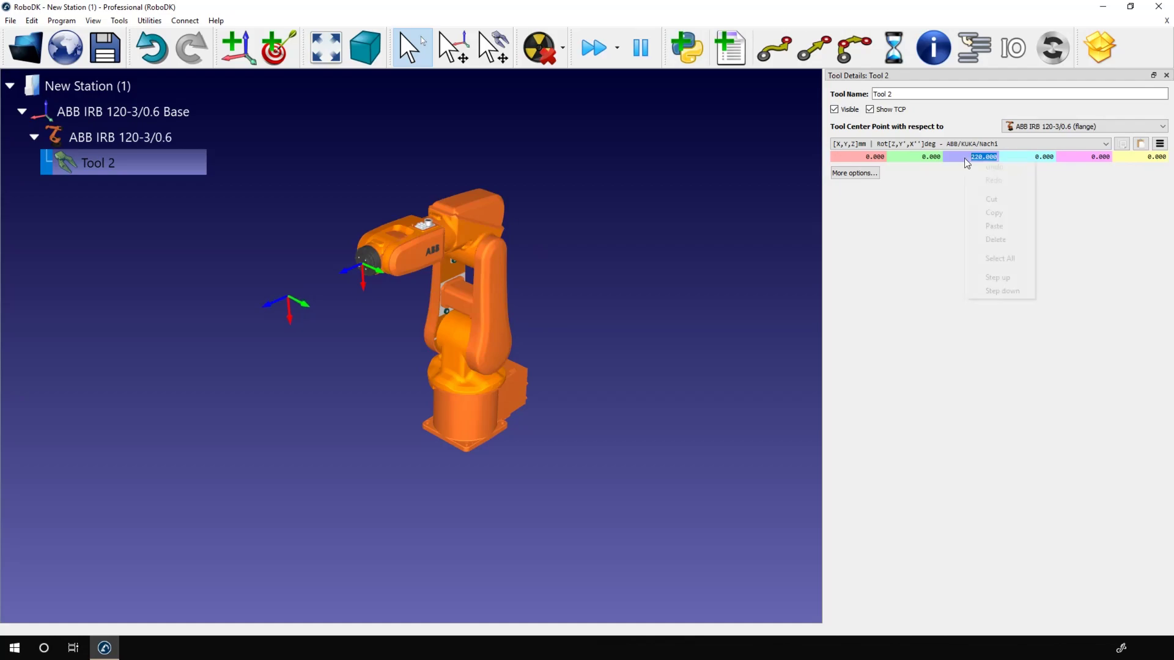
key("Escape")
scroll(953, 158, "down", 2)
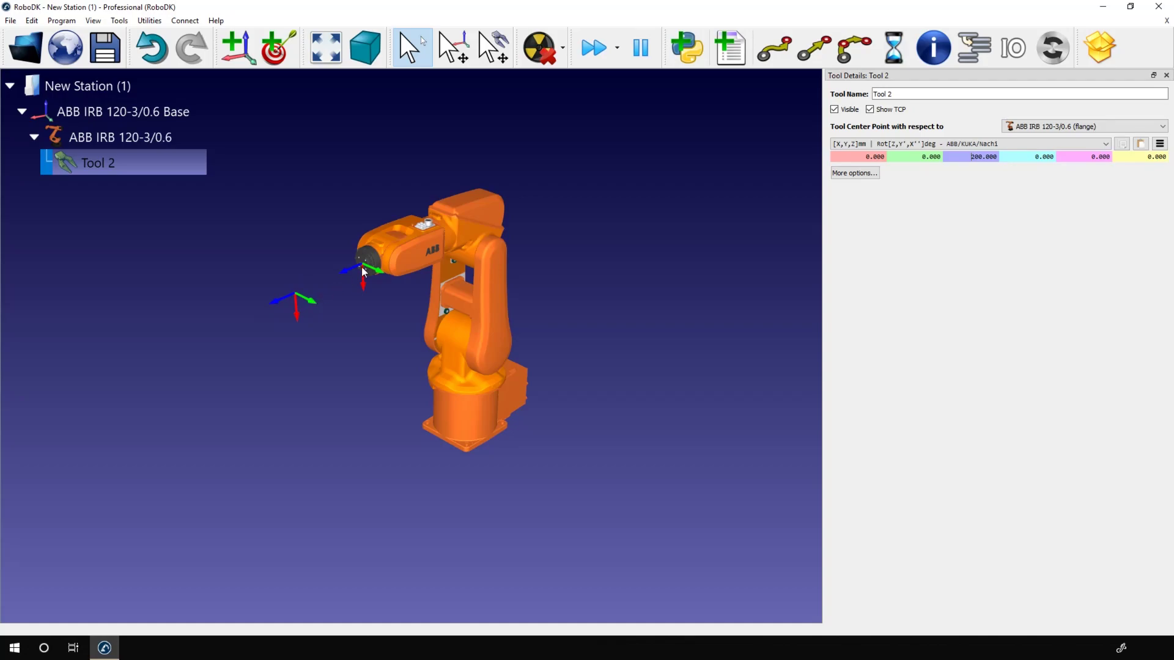
right_click(457, 214)
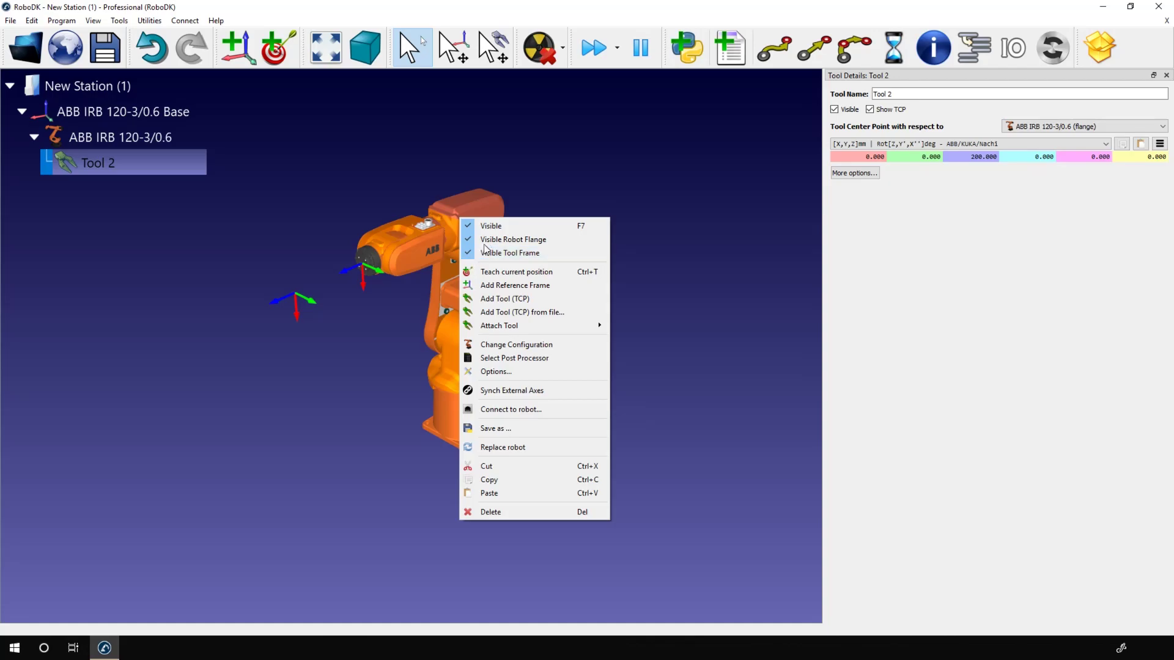
left_click(486, 243)
- Filter the online library to tools and load the Spindle onto the robot
left_click(65, 48)
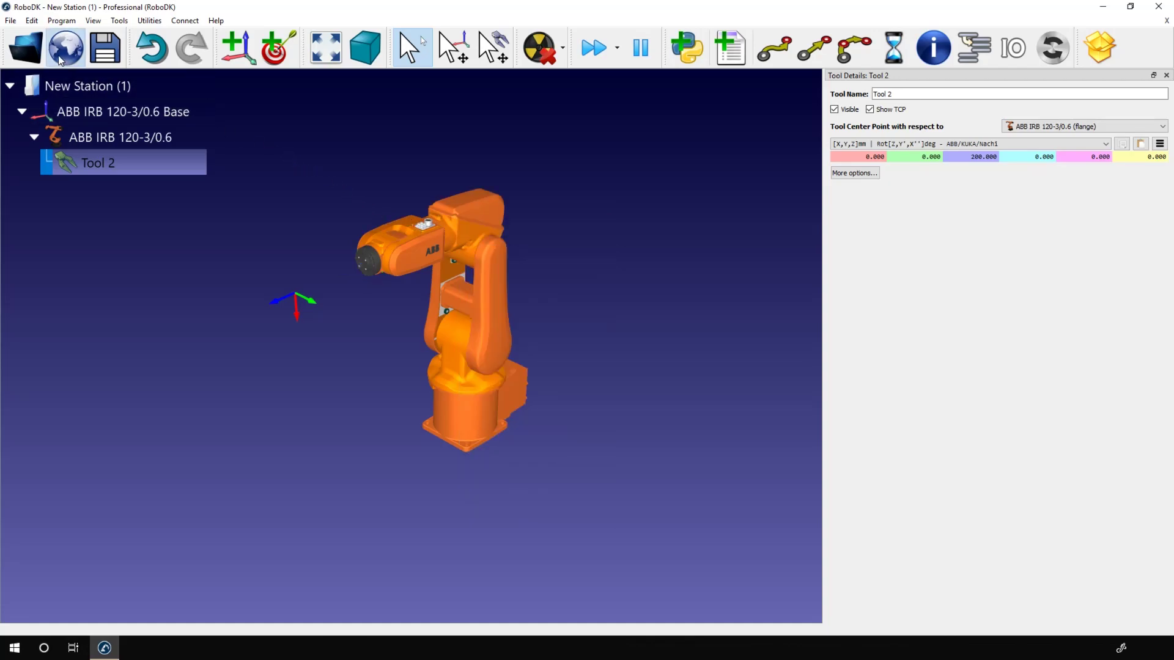
left_click(137, 97)
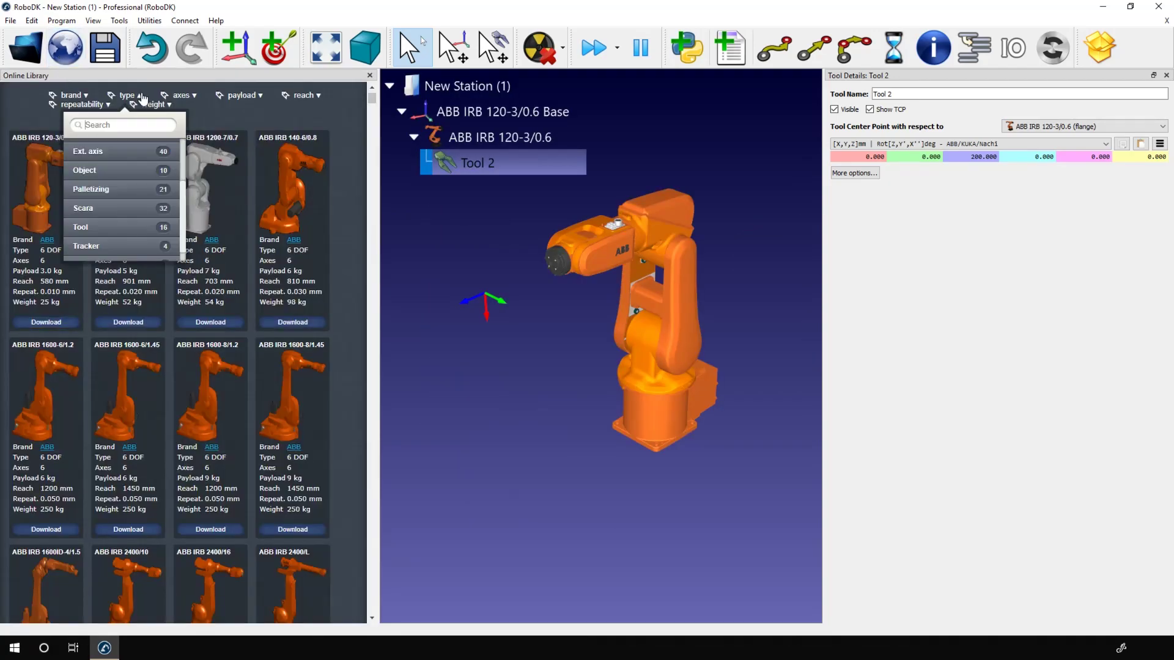
scroll(133, 156, "down", 3)
left_click(123, 226)
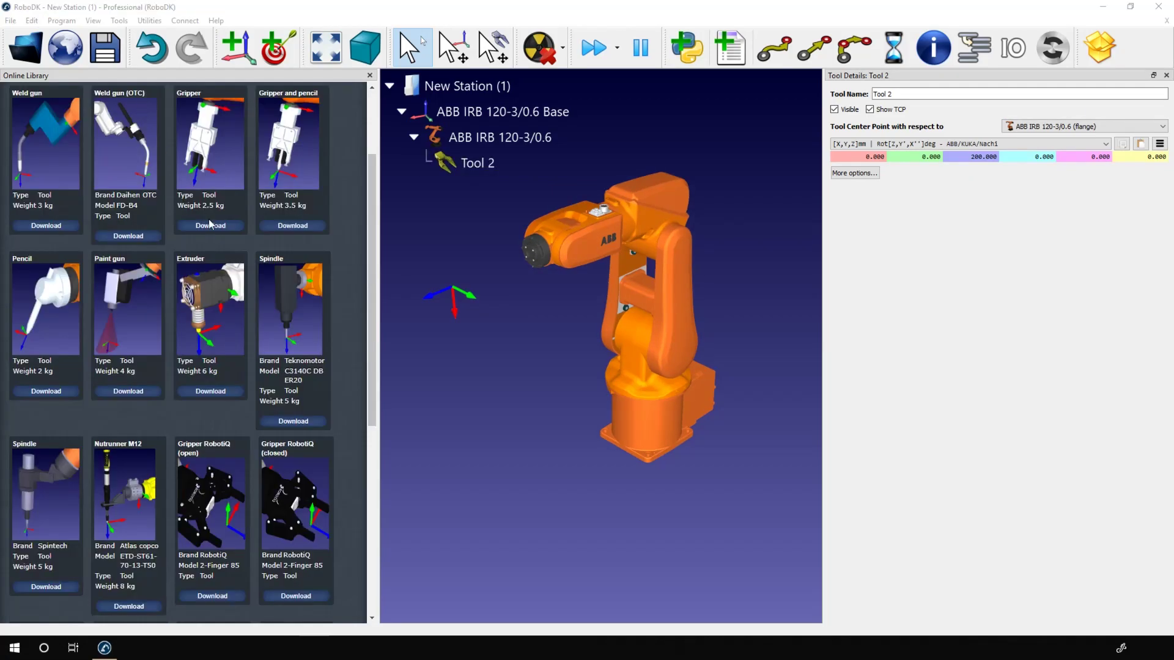
left_click(296, 419)
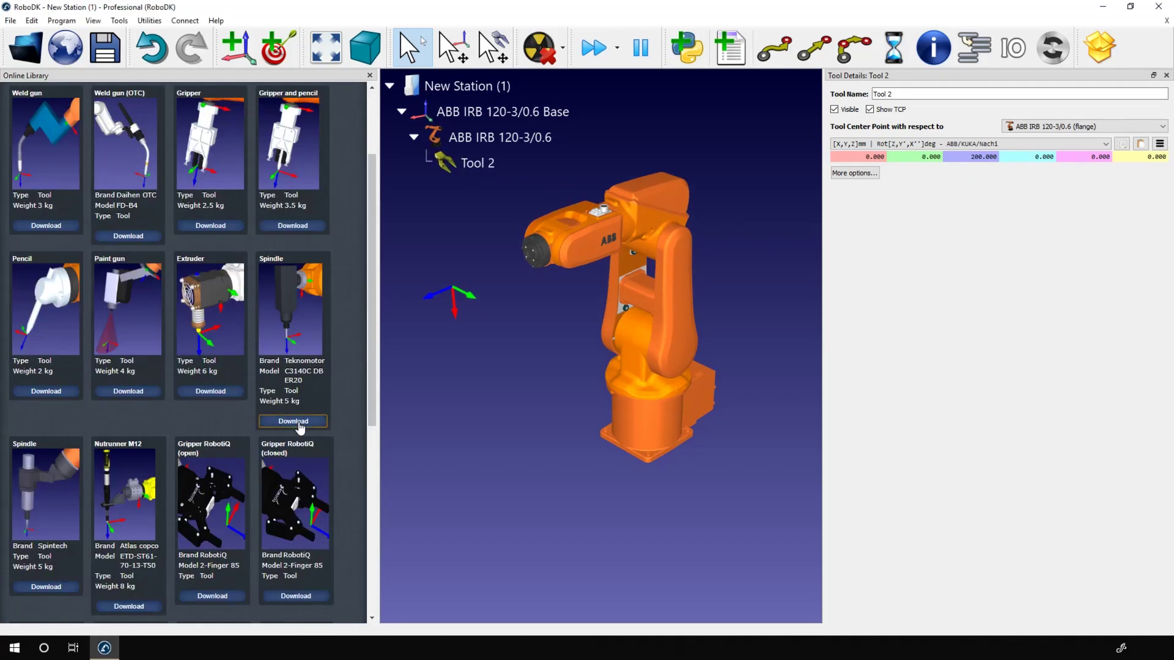
- Scale the Spindle tool's geometry by 0.8
double_click(473, 195)
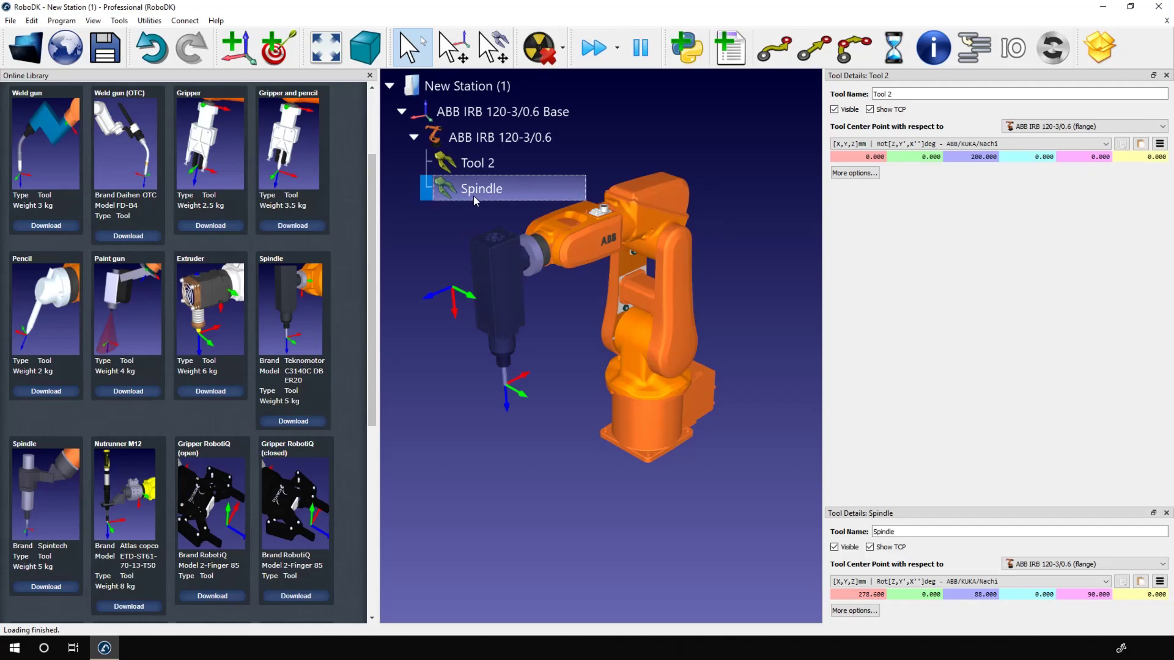
left_click(852, 609)
left_click(853, 577)
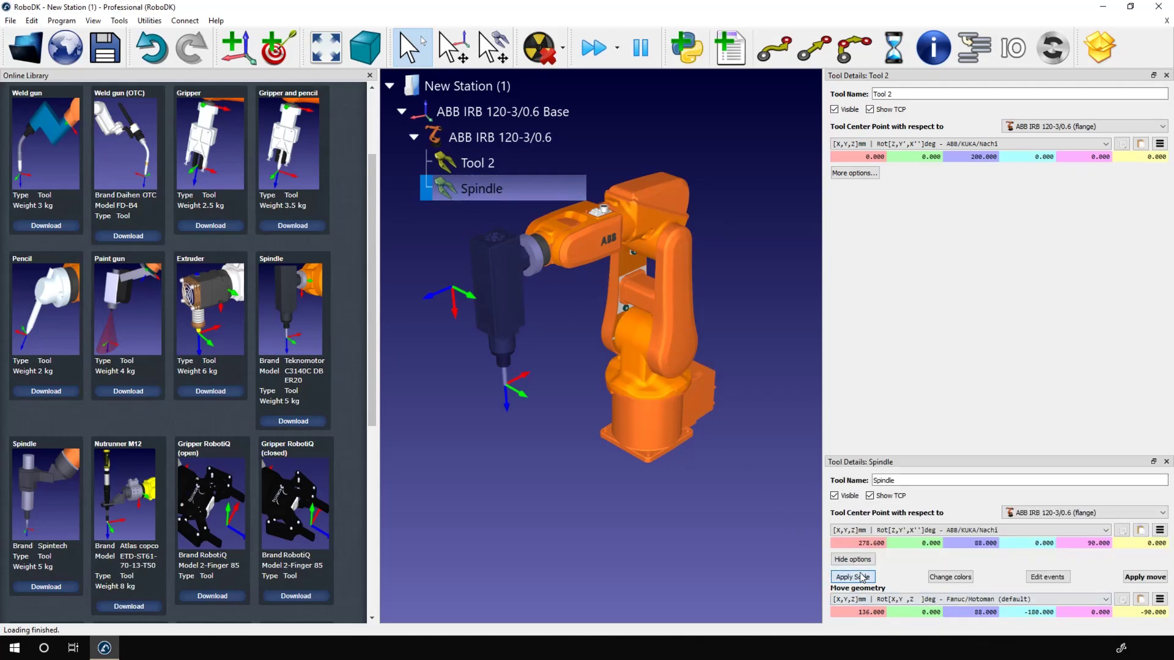
type("0.8")
key("Return")
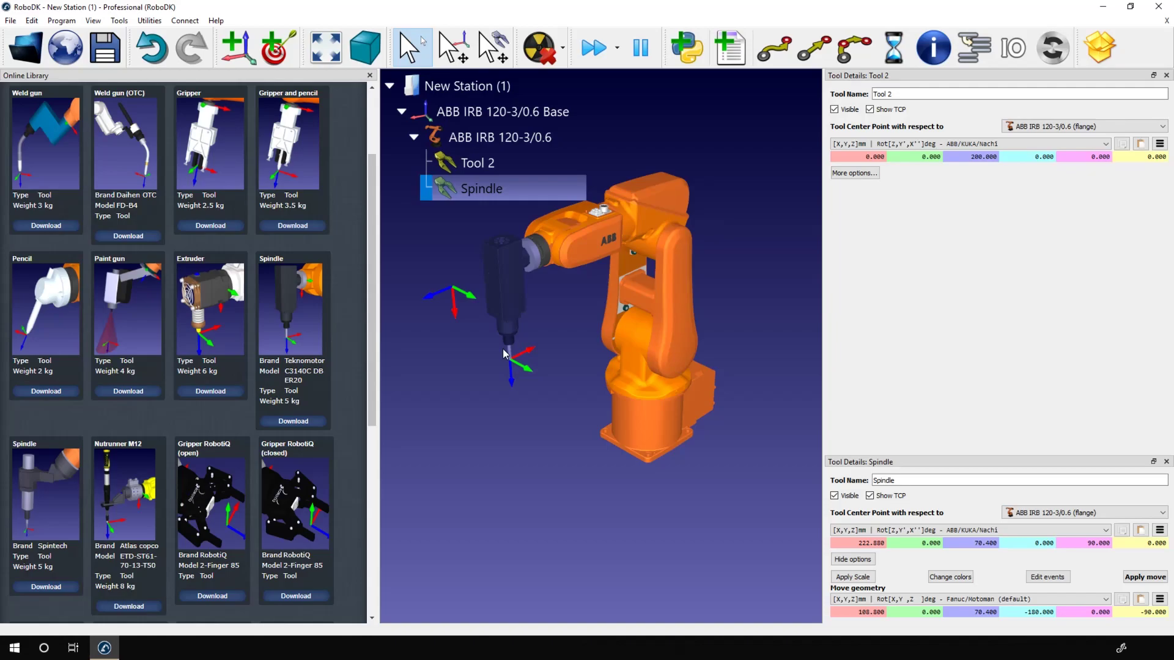
- Deselect the Spindle, close the online library, center the view, and select Tool 2
scroll(501, 367, "up", 1)
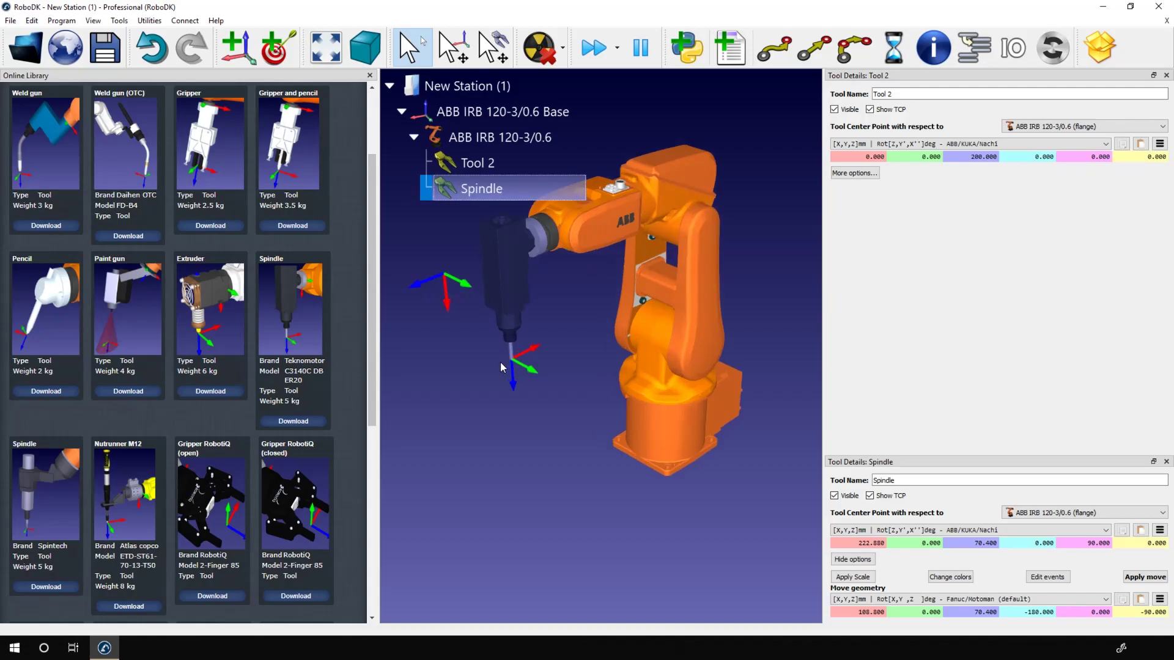
scroll(501, 367, "up", 5)
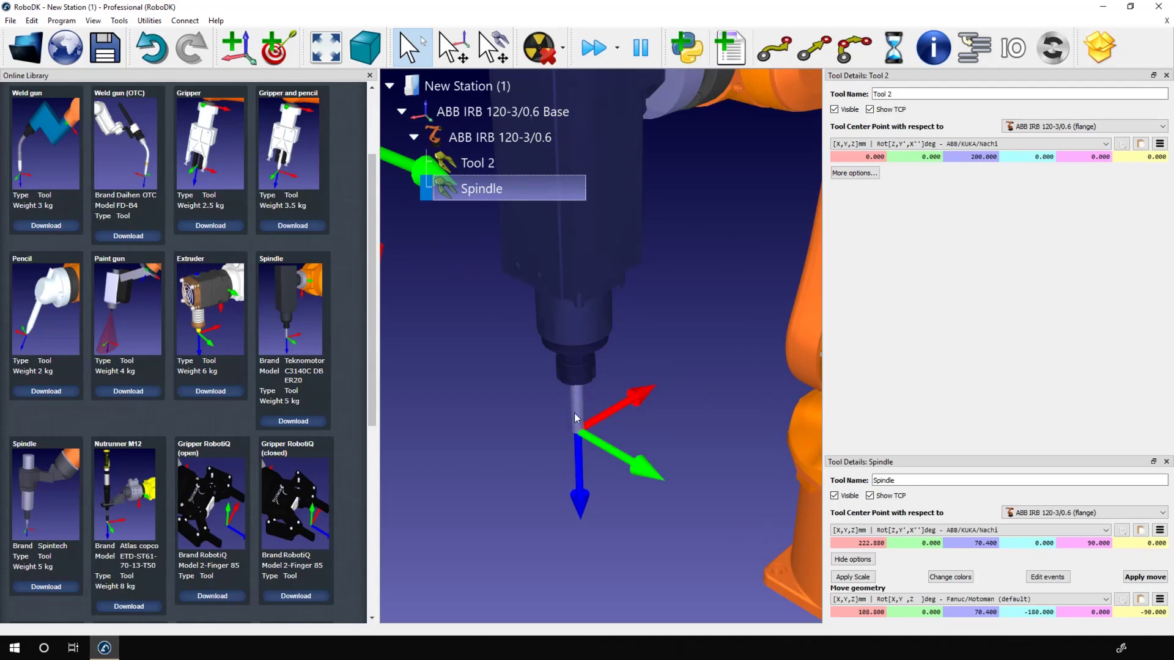
left_click(537, 449)
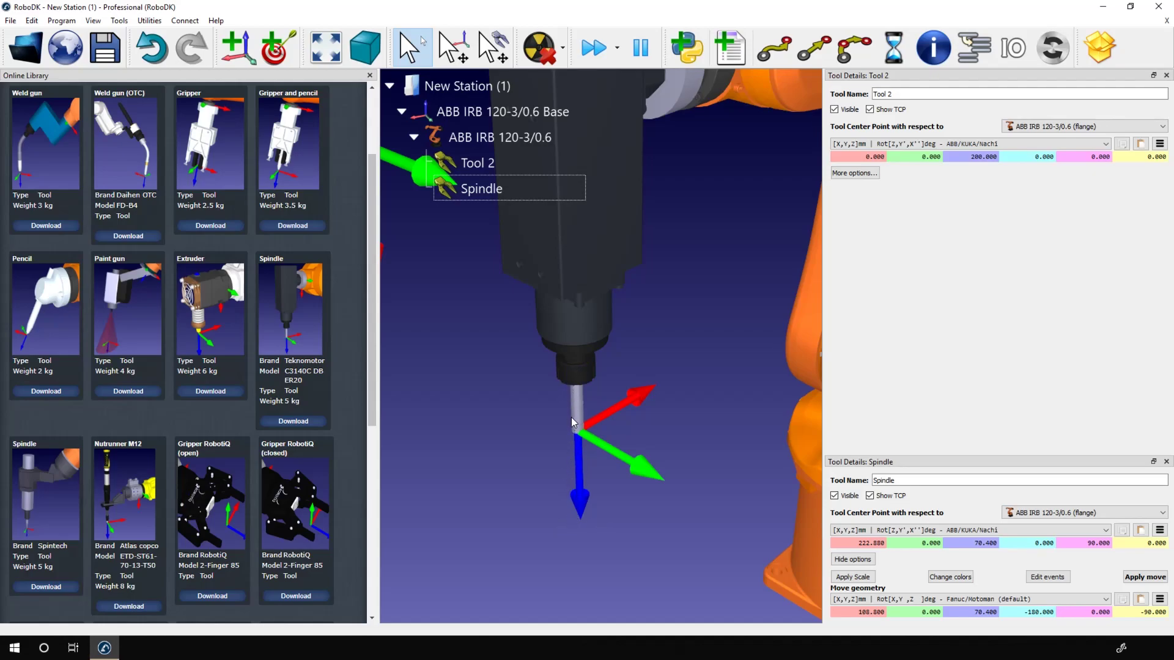
left_click(369, 75)
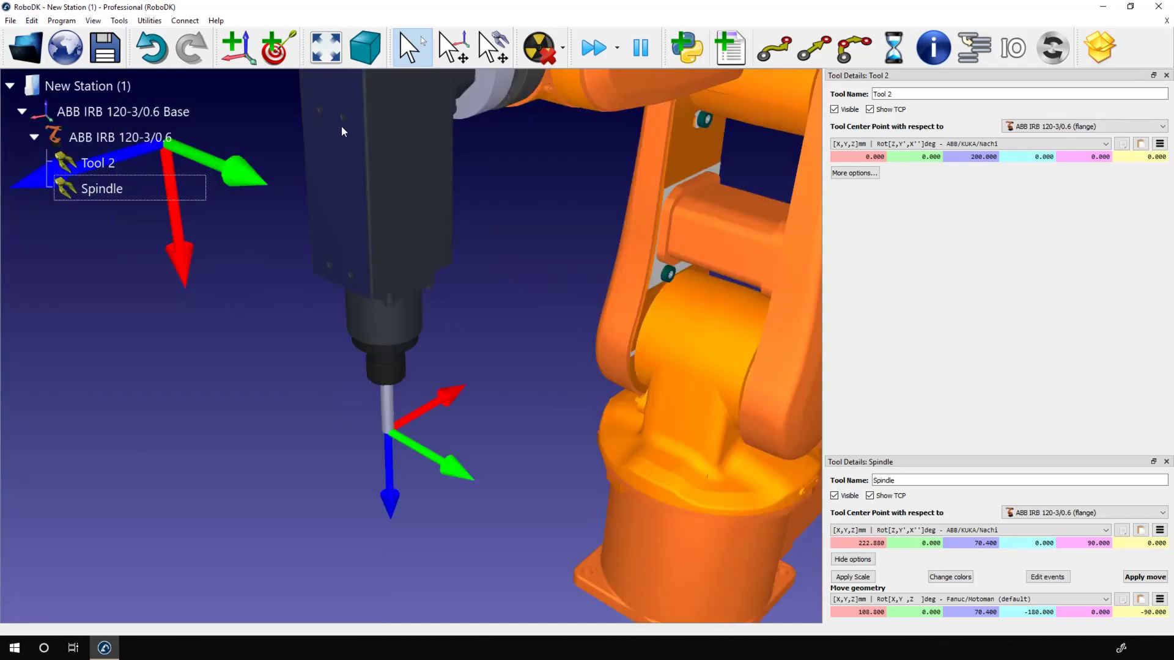
right_click_drag(314, 326, 409, 330)
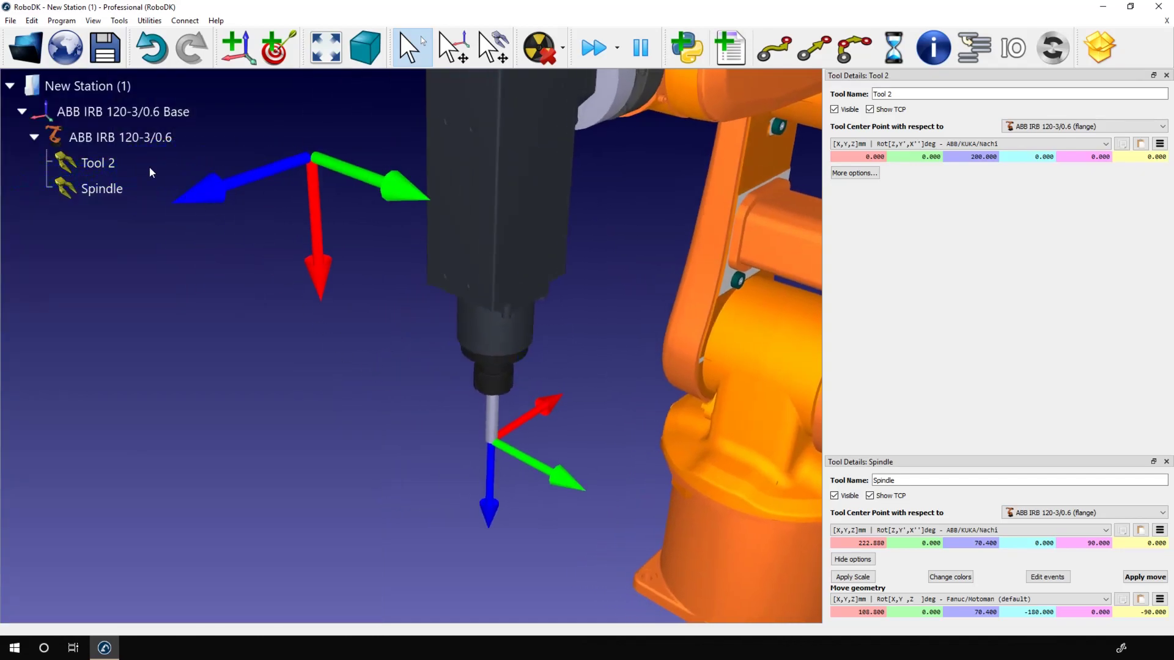
left_click(86, 163)
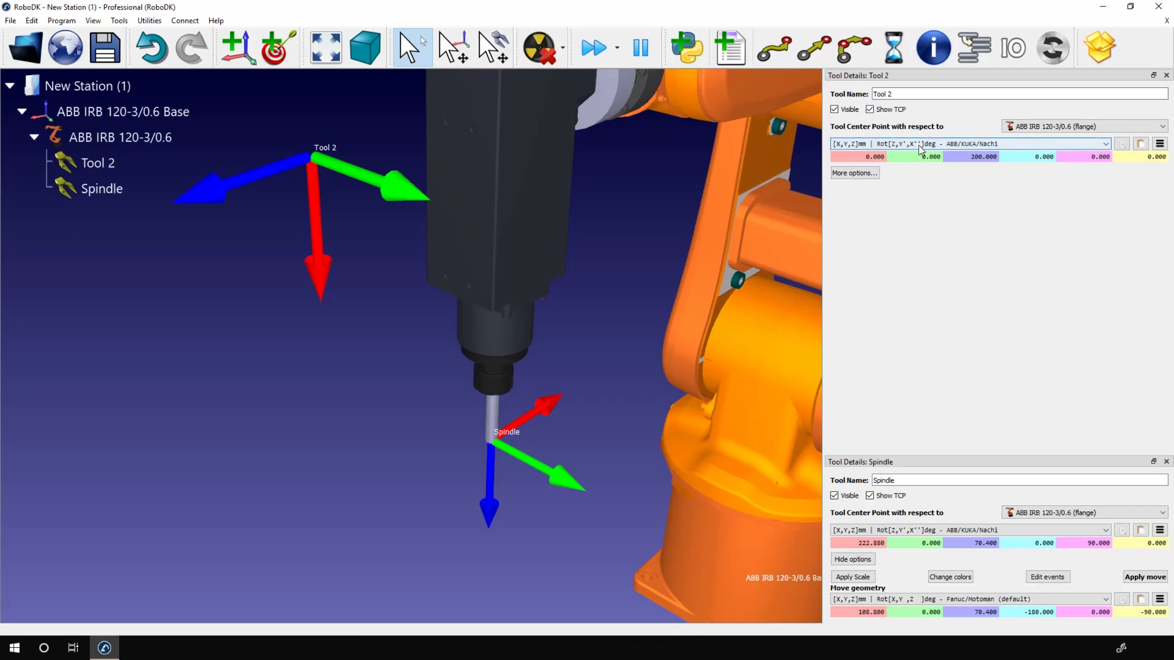
- Reset Tool 2's TCP, reference it to the Spindle, and set a 30 mm Z offset
left_click(1159, 145)
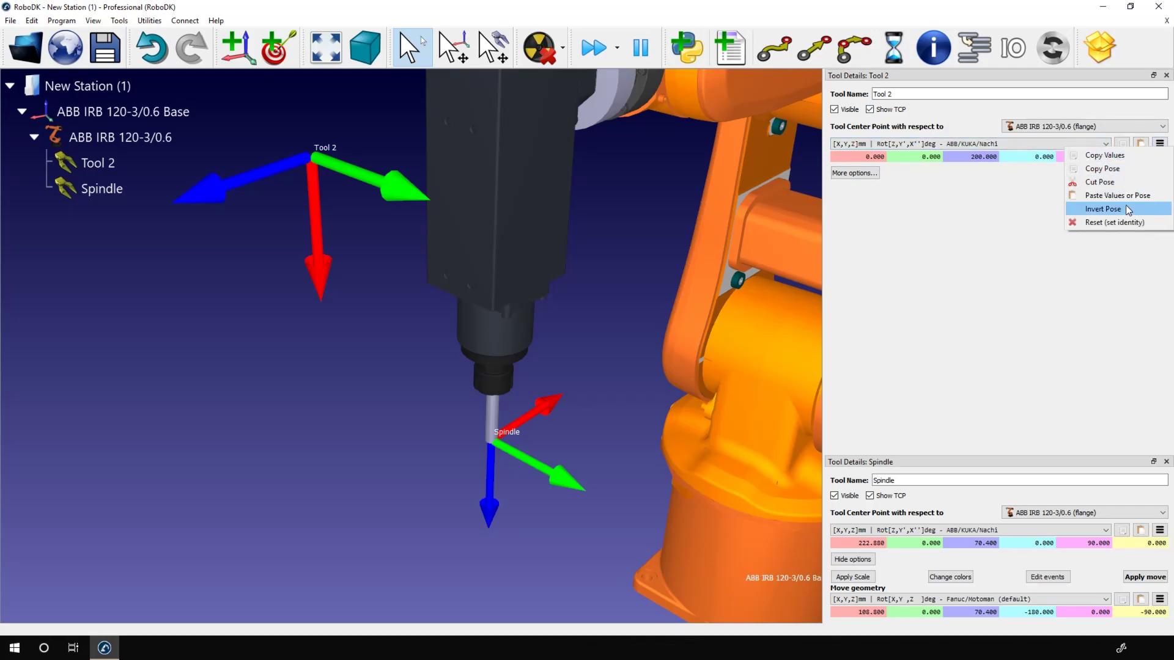
left_click(1116, 223)
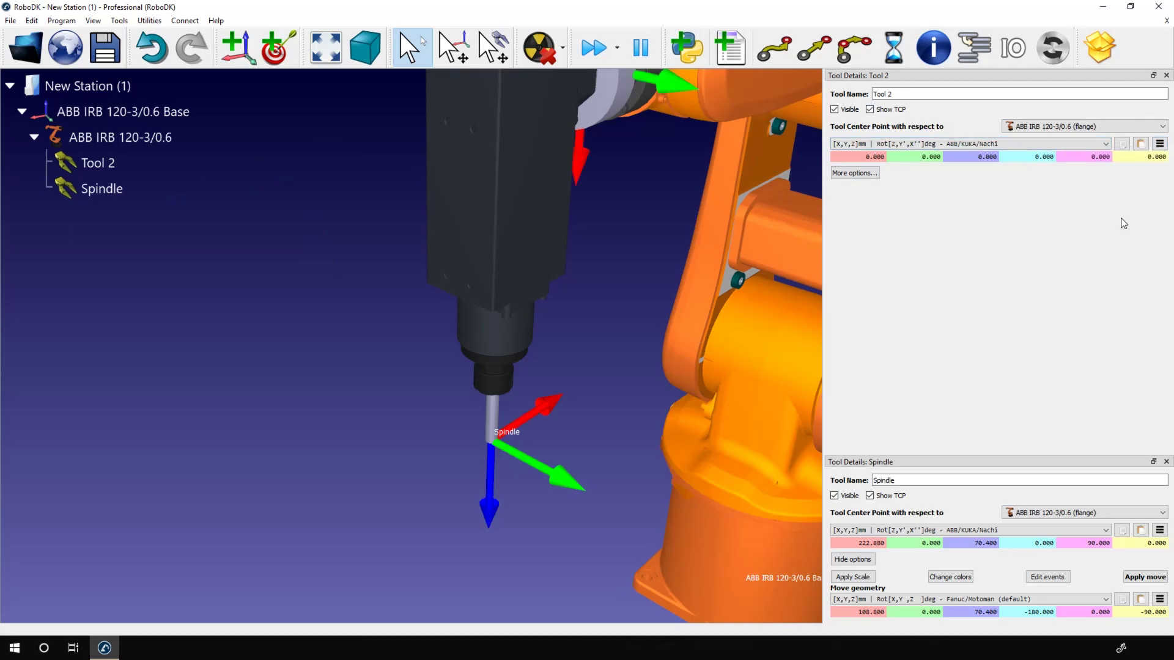
left_click(1034, 127)
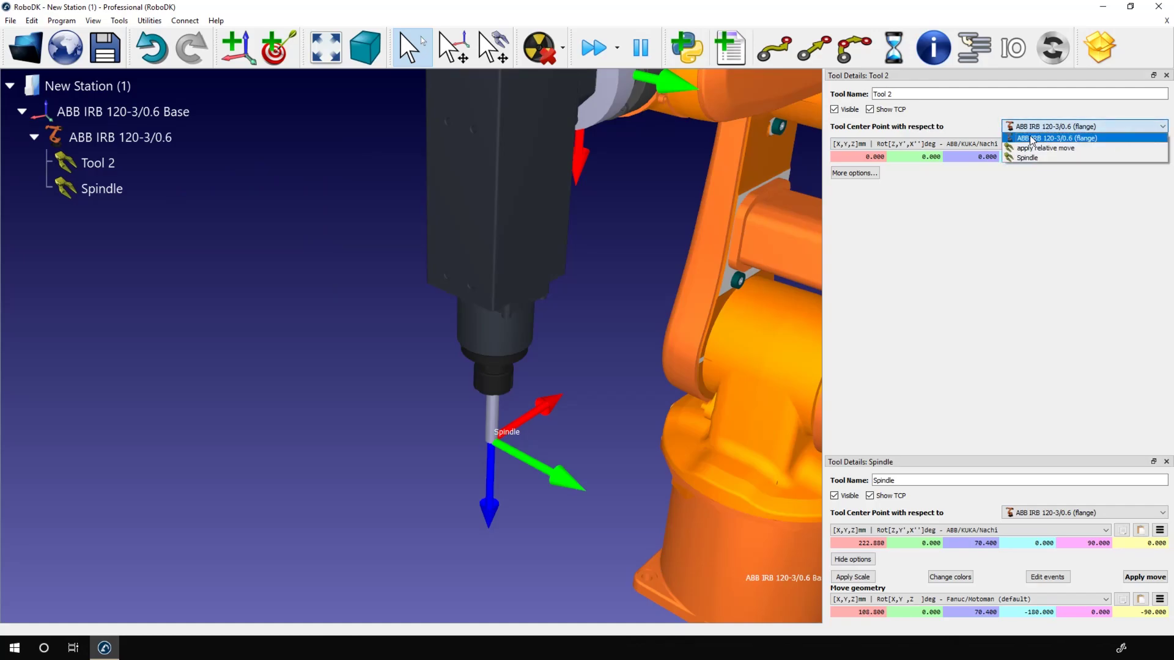
left_click(1034, 157)
right_click(1035, 156)
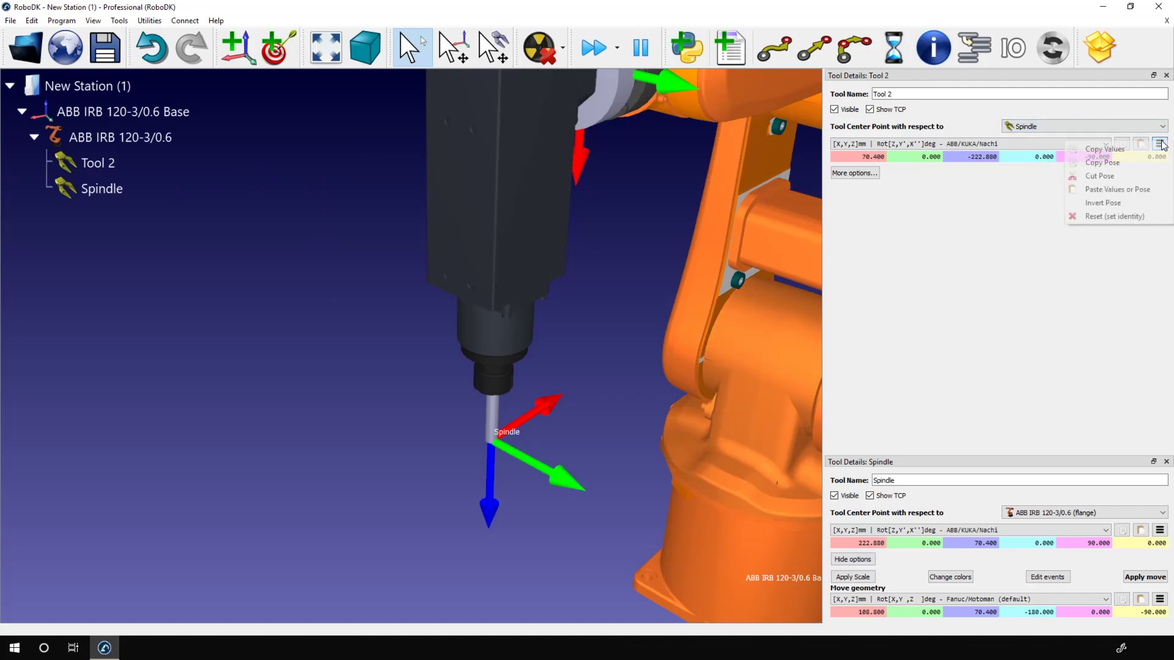
left_click(1101, 222)
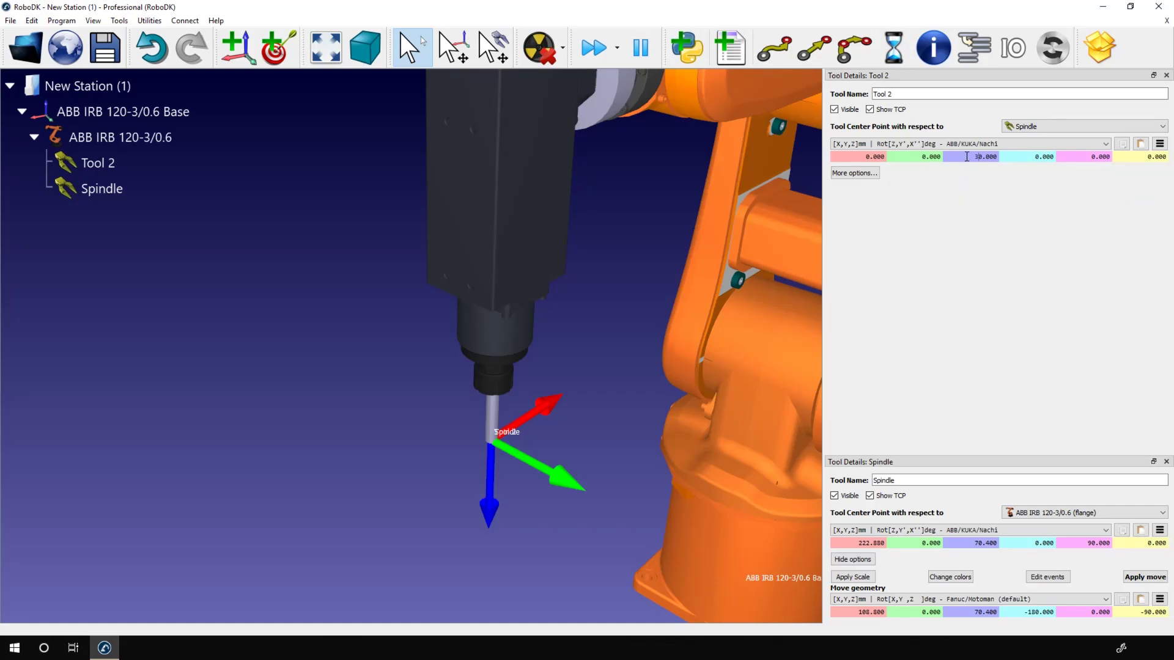
key("Return")
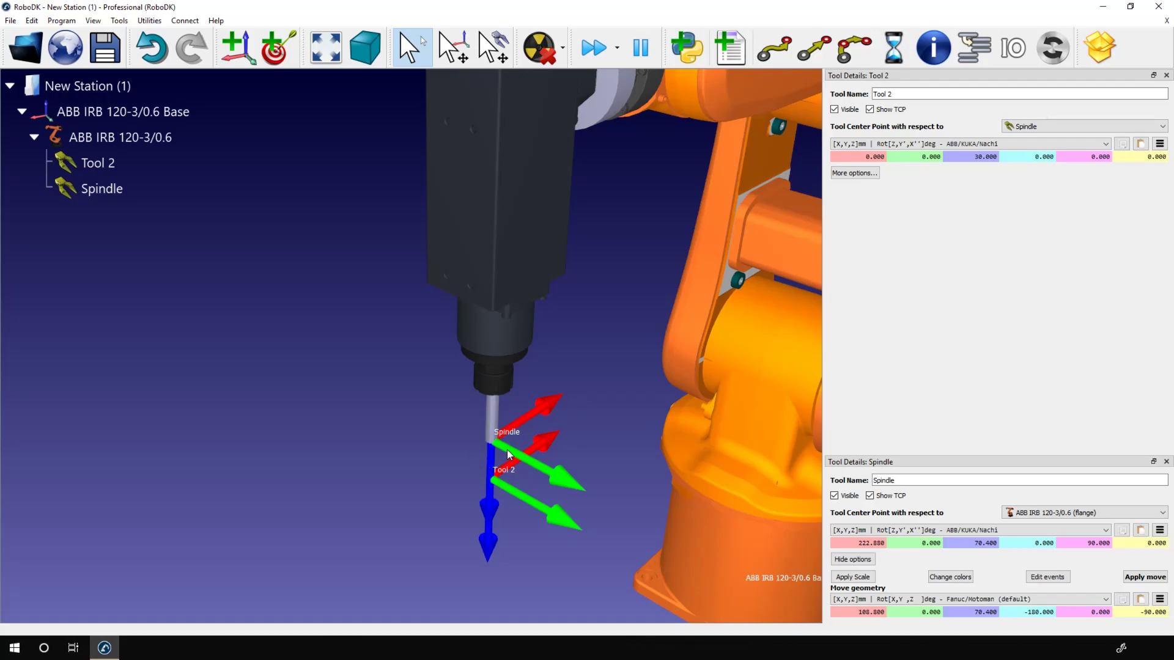
left_click_drag(509, 456, 437, 347)
scroll(465, 349, "up", 2)
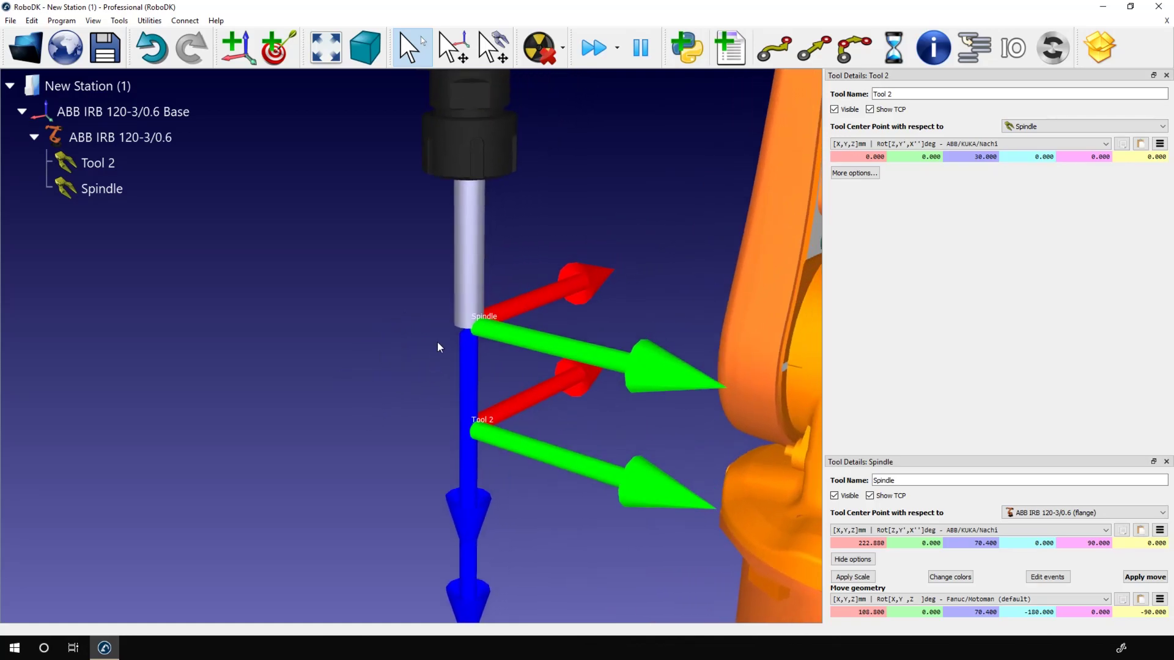
- Switch the active tool between Tool 2 and the Spindle, ending with Tool 2 active
right_click(112, 165)
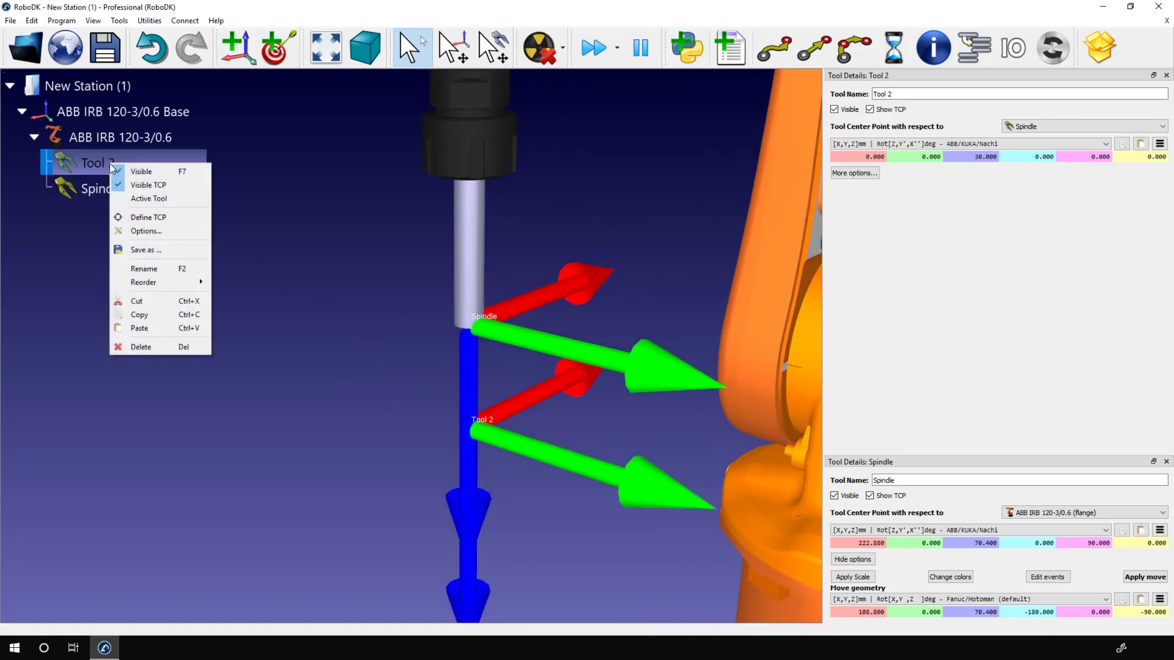
left_click(125, 199)
right_click(108, 187)
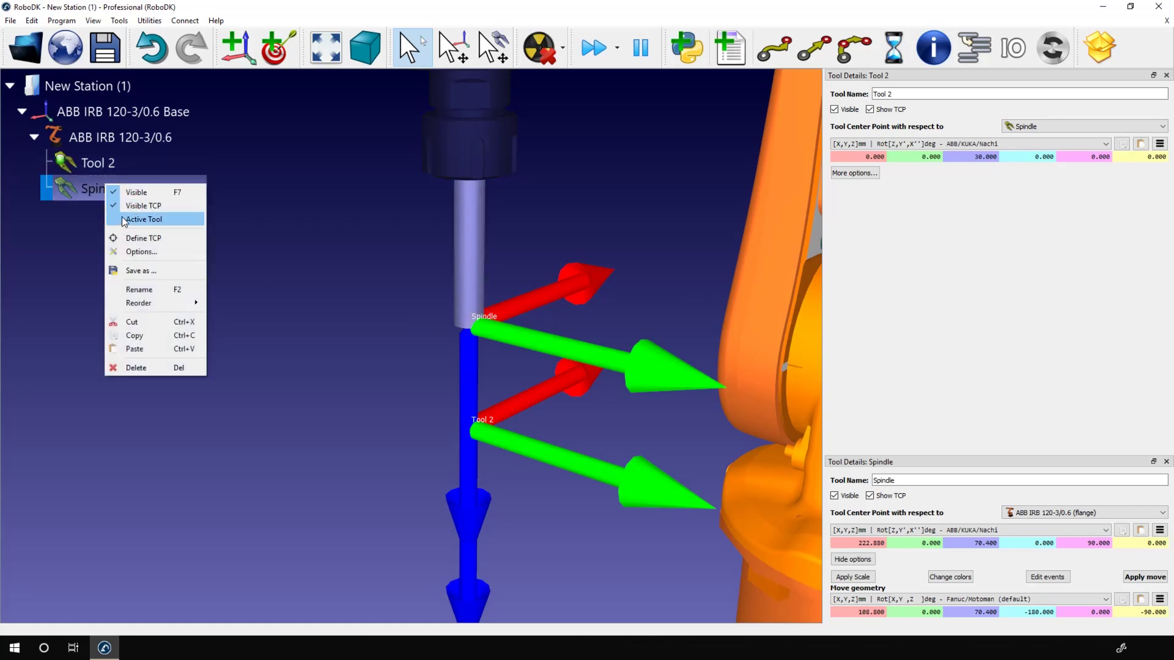
left_click(125, 219)
right_click(101, 166)
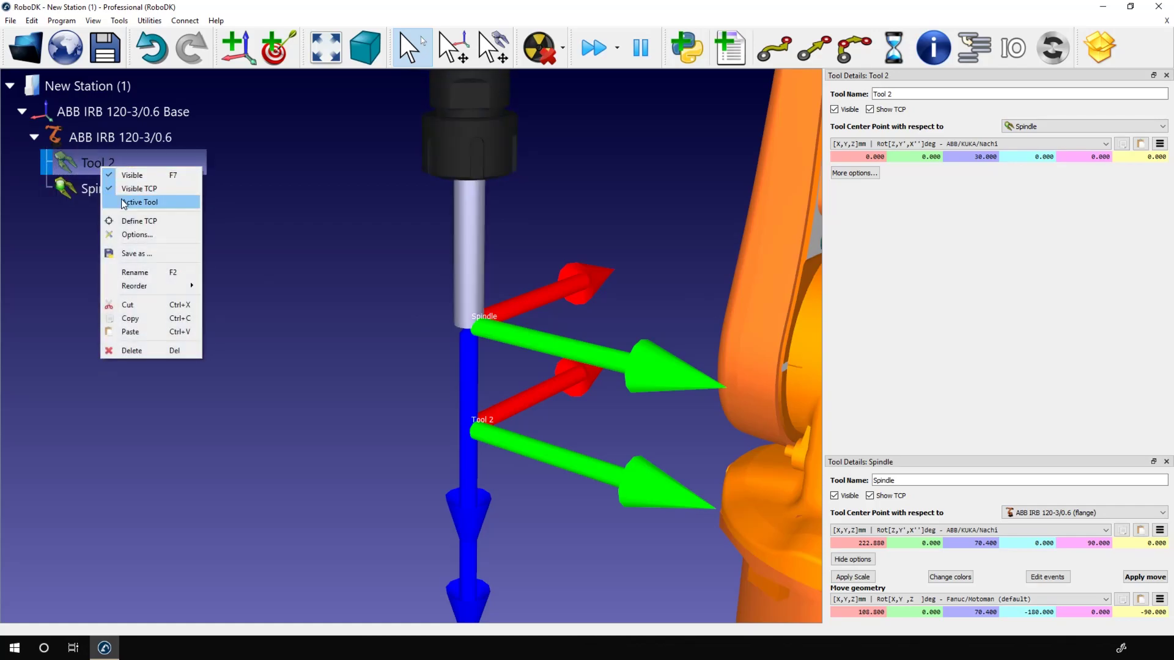
left_click(125, 204)
- Delete the Spindle and Tool 2, then center the bare robot in view
left_click(90, 185)
key("Delete")
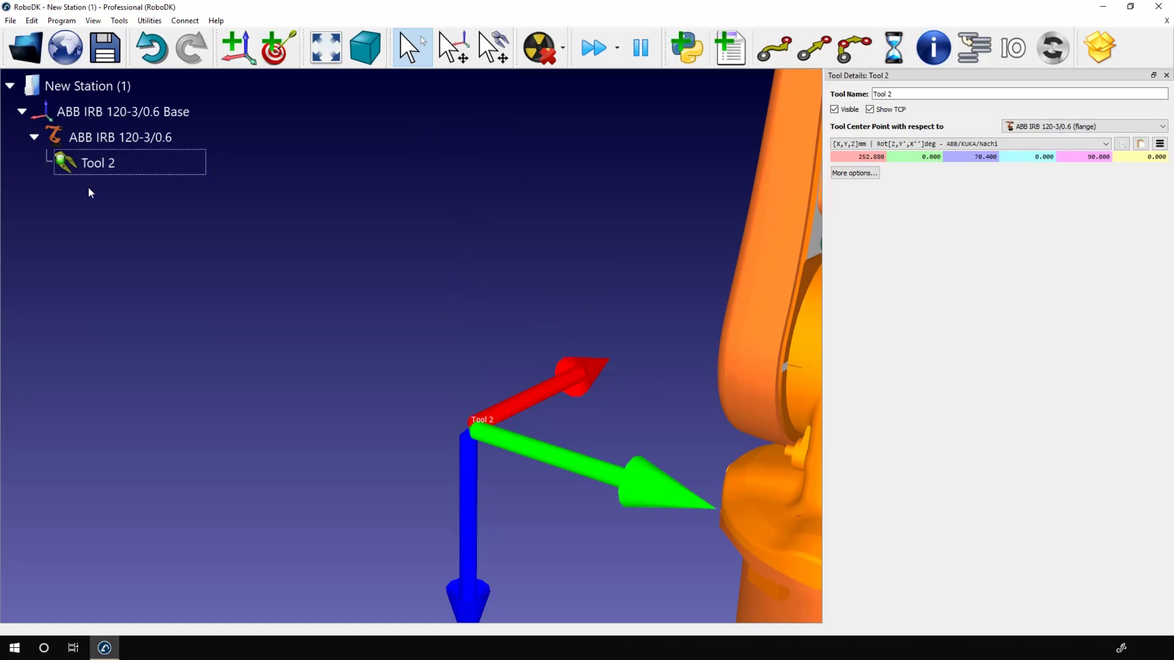
left_click(88, 173)
key("Delete")
scroll(664, 287, "down", 5)
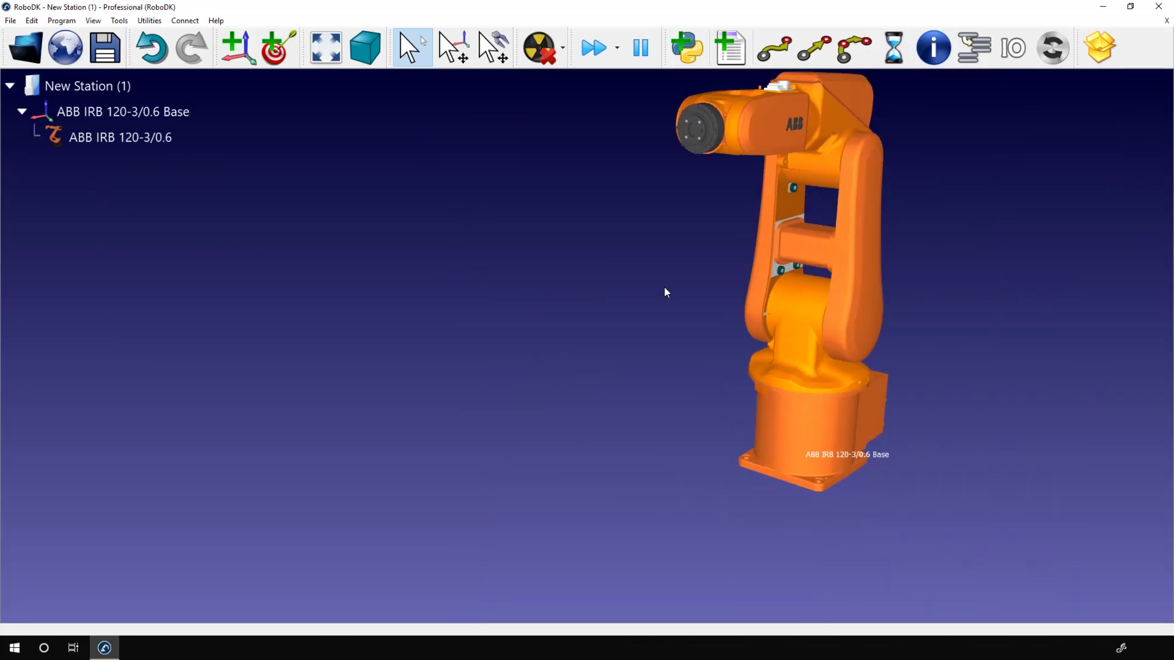
scroll(664, 287, "down", 4)
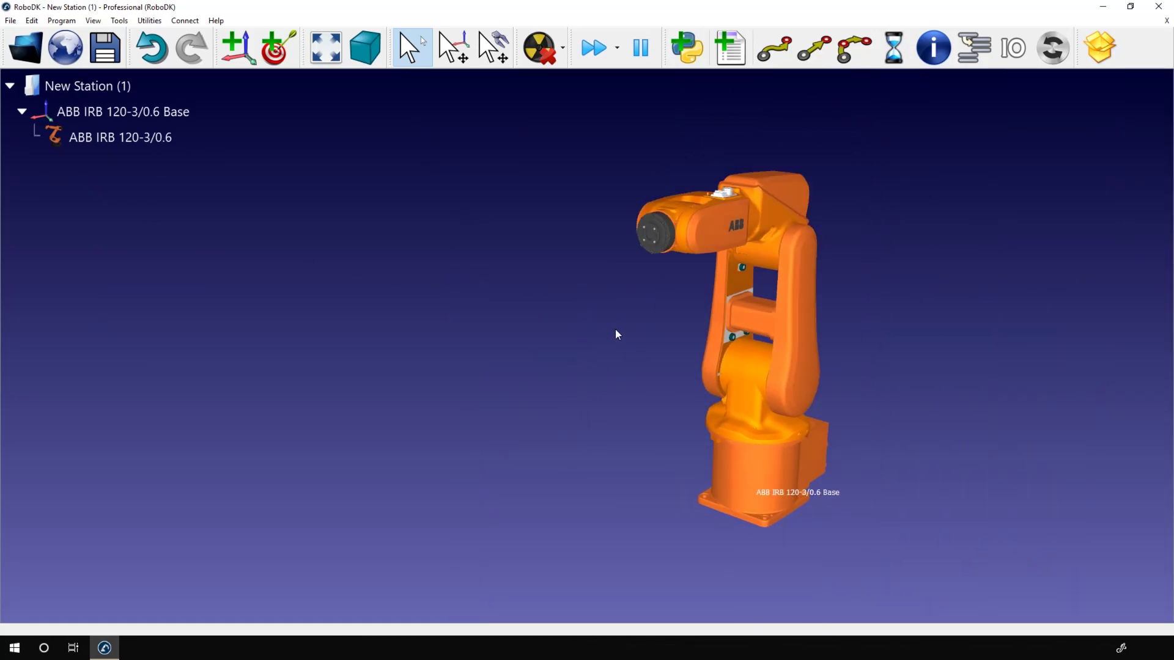
middle_click_drag(615, 335, 411, 304)
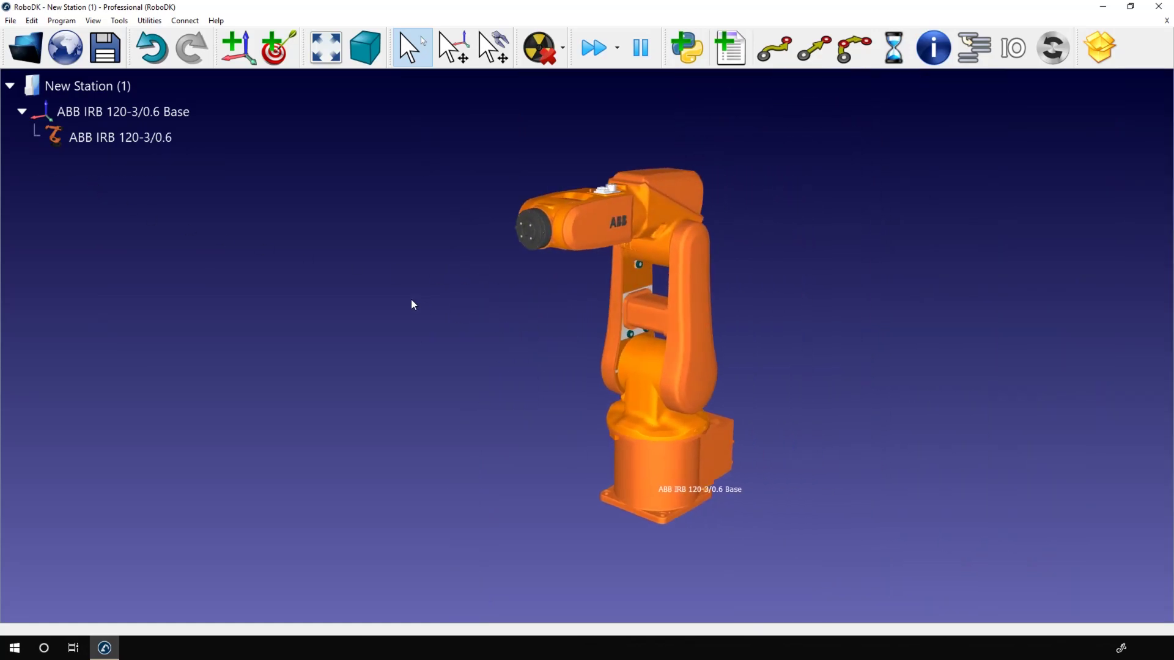
- Browse the Library folder and select 'Example 02-1 - Pick and place with Python.rdk'
left_click(31, 56)
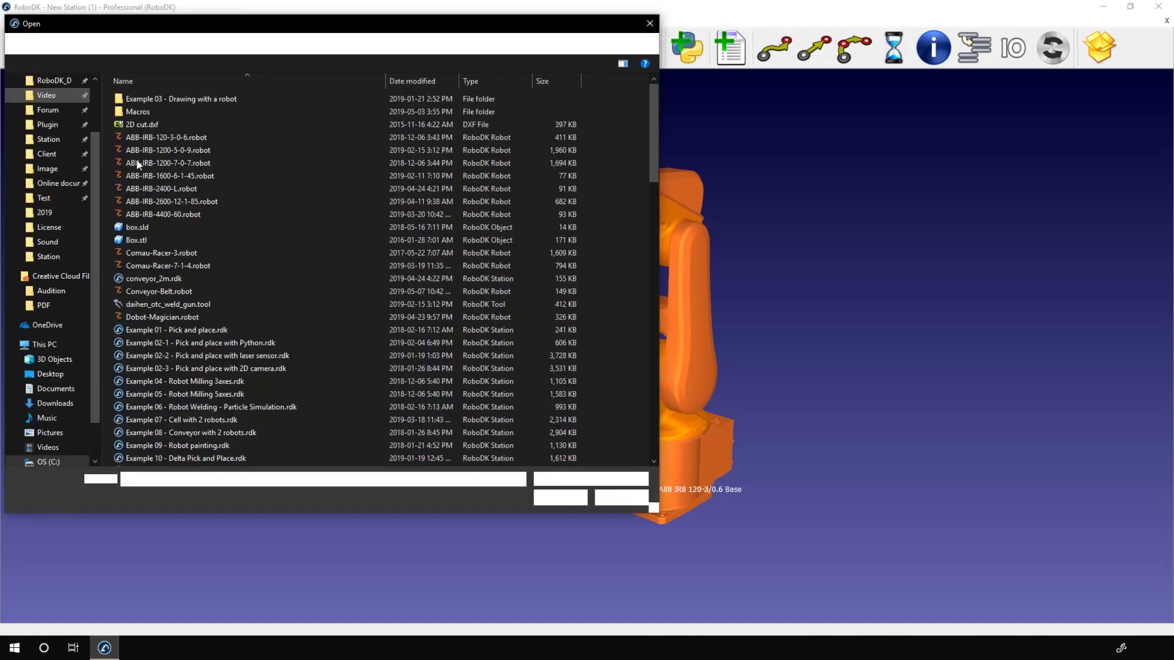
scroll(202, 259, "down", 3)
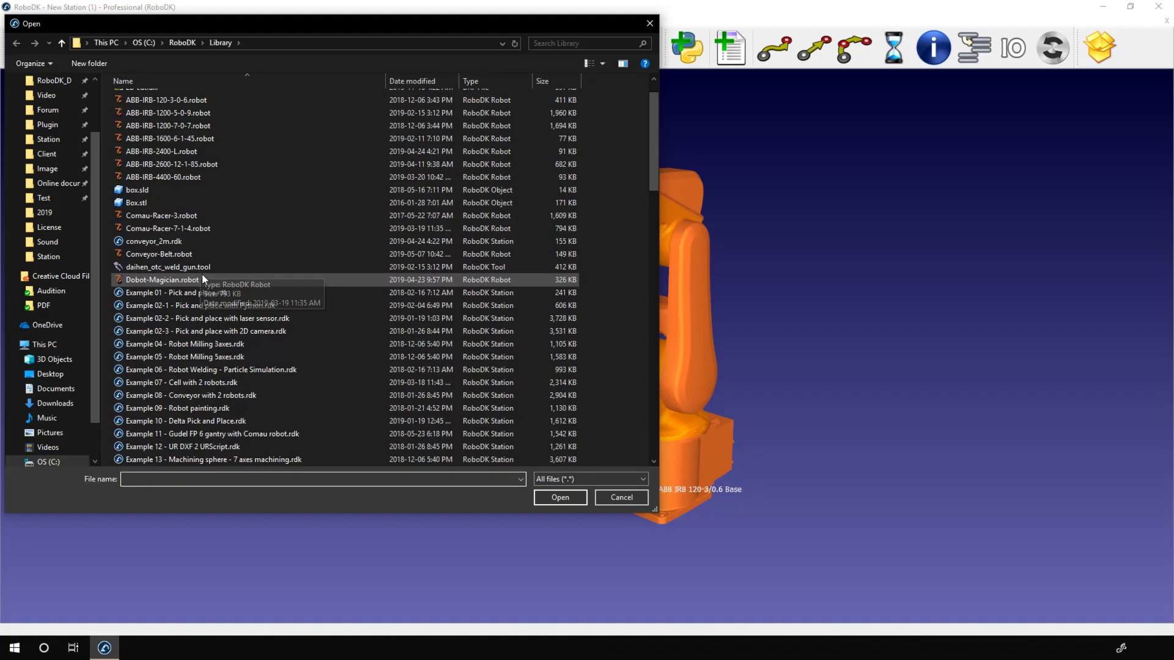
scroll(177, 249, "down", 1)
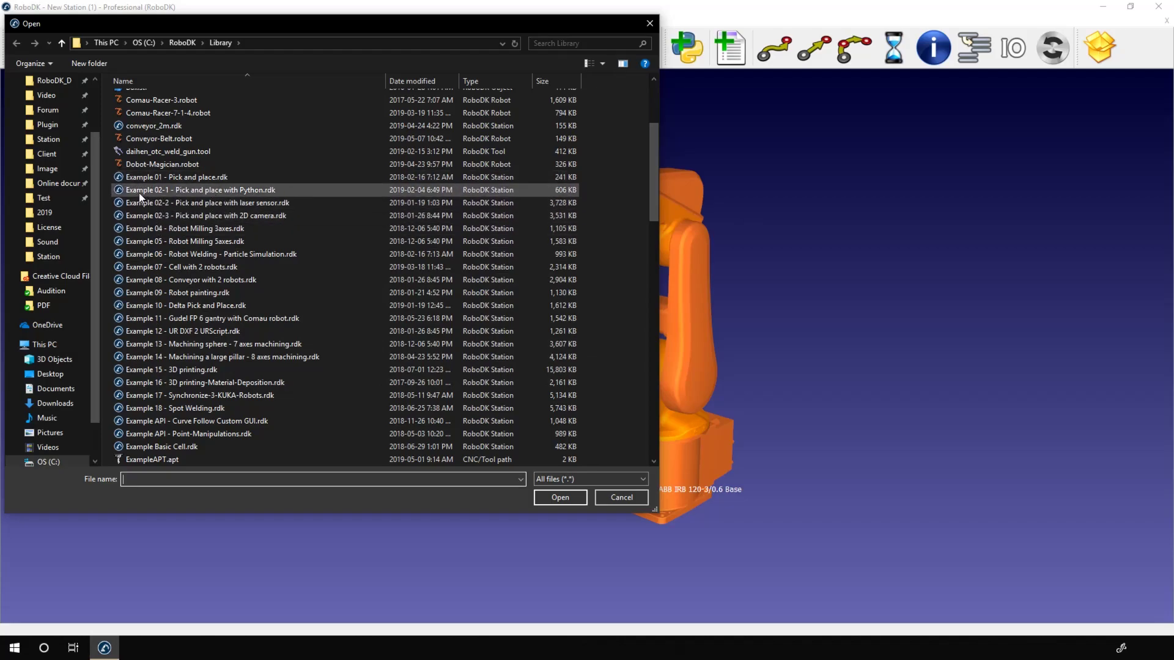
left_click(200, 190)
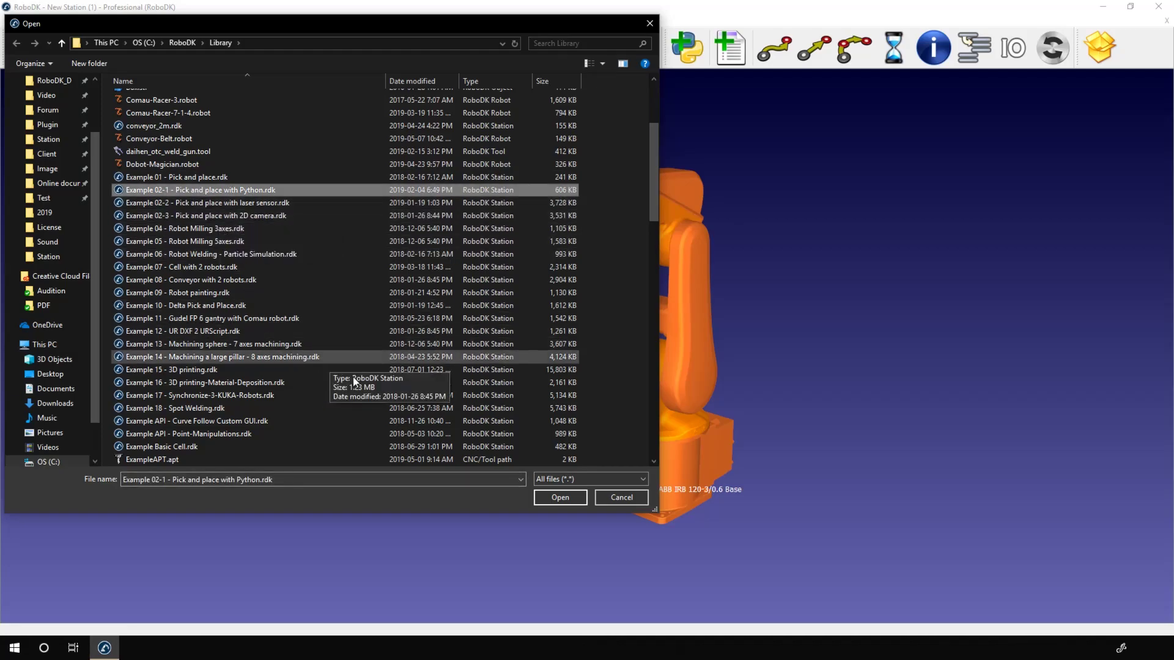
- Open the selected Example 02-1 pick-and-place station
key("Return")
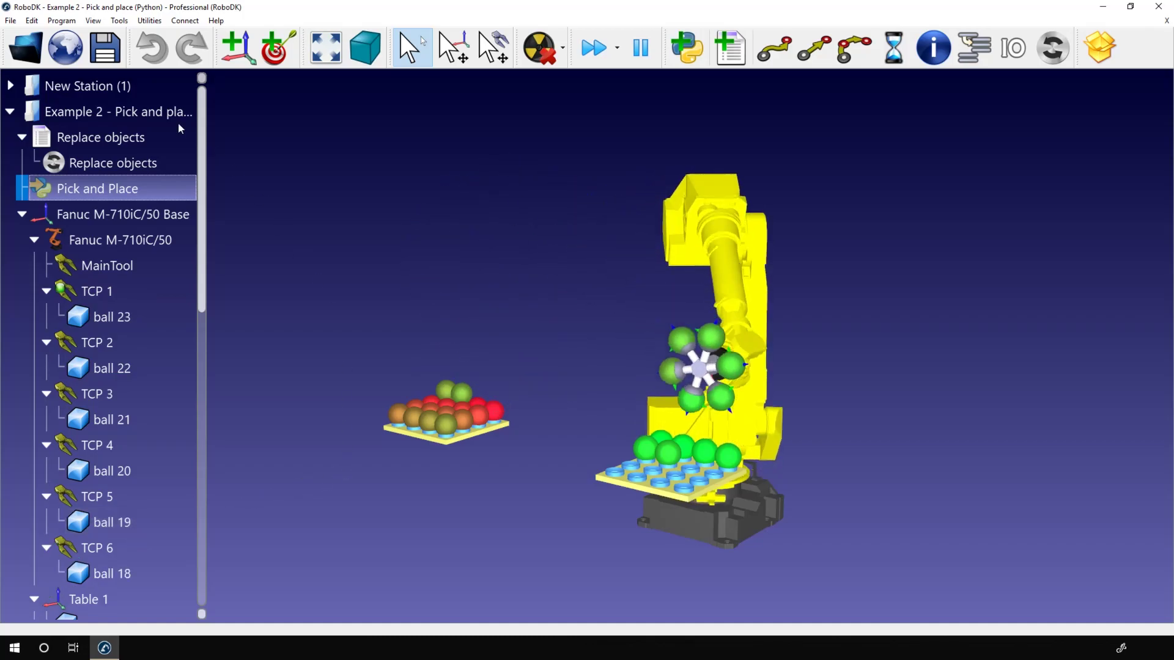
- Return to New Station (1) and choose Add Tool (TCP) from file for the ABB robot
left_click(147, 87)
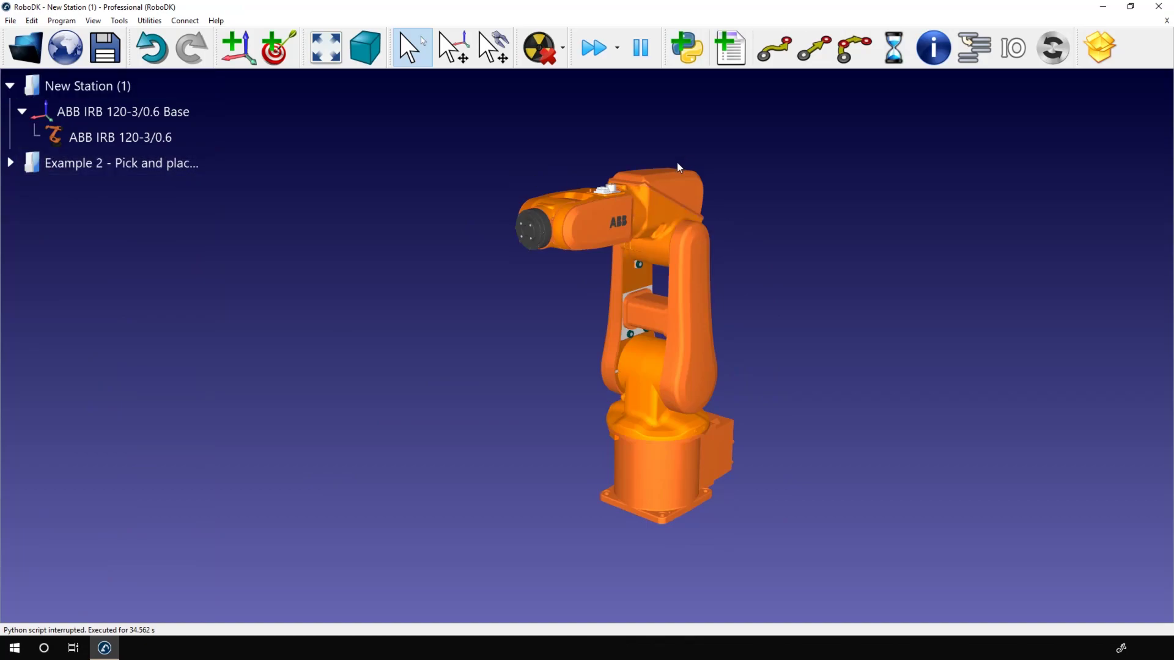
right_click(663, 194)
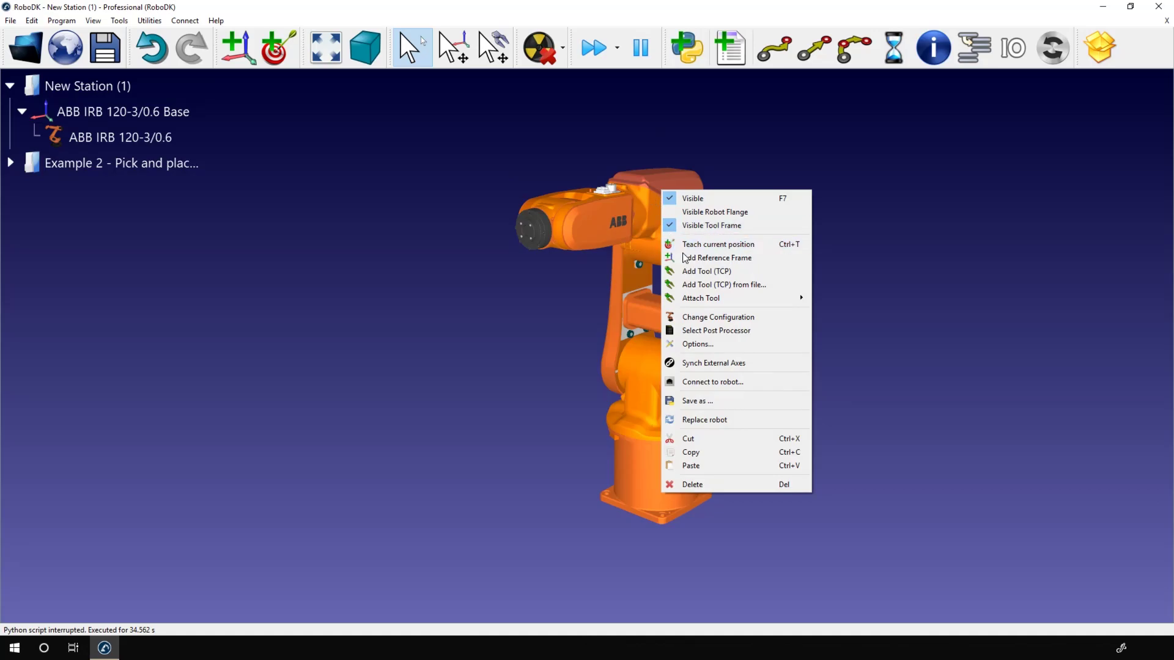
left_click(709, 284)
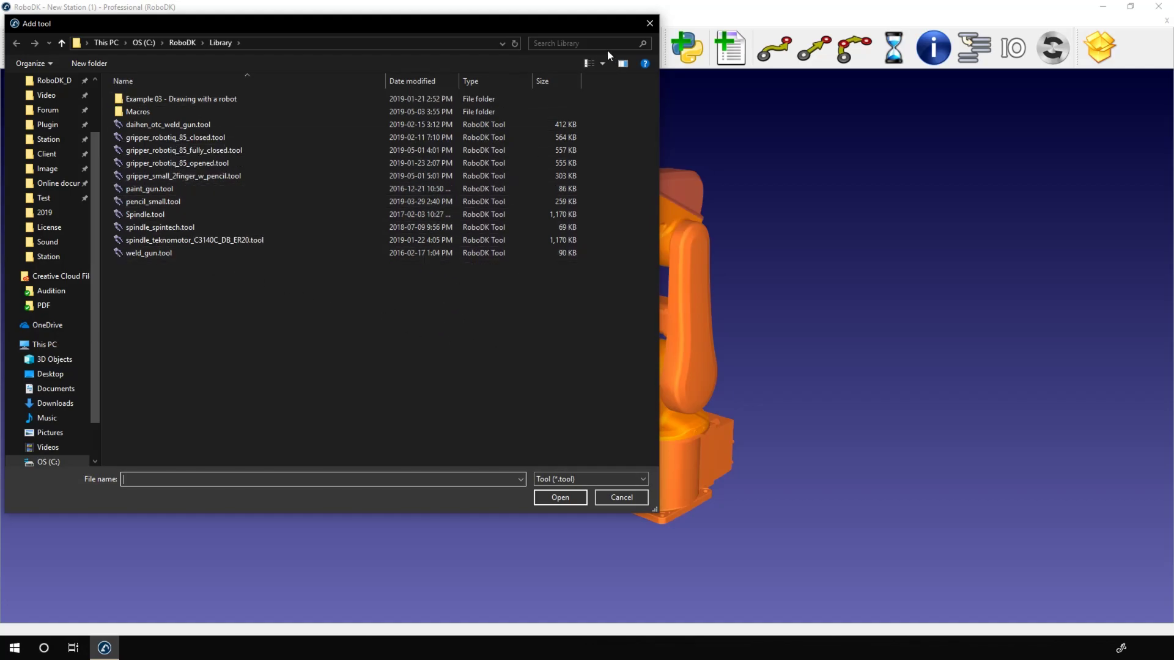
- Close the tool browser and load Paint gun.stl from the library into New Station (1)
left_click(650, 26)
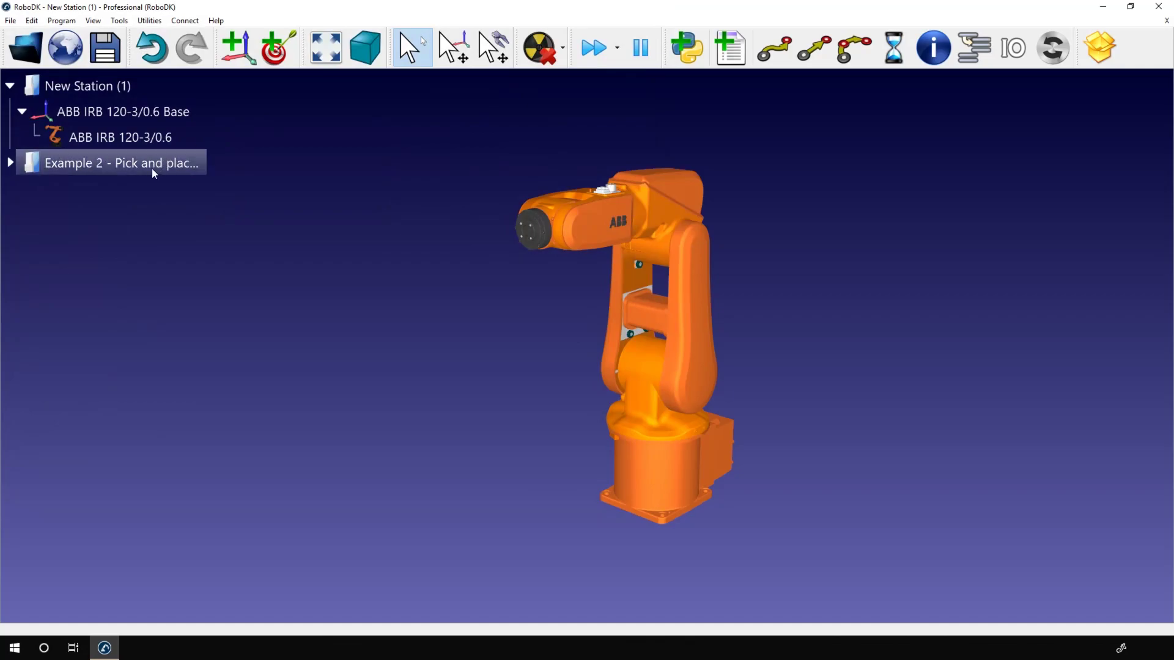
left_click(169, 247)
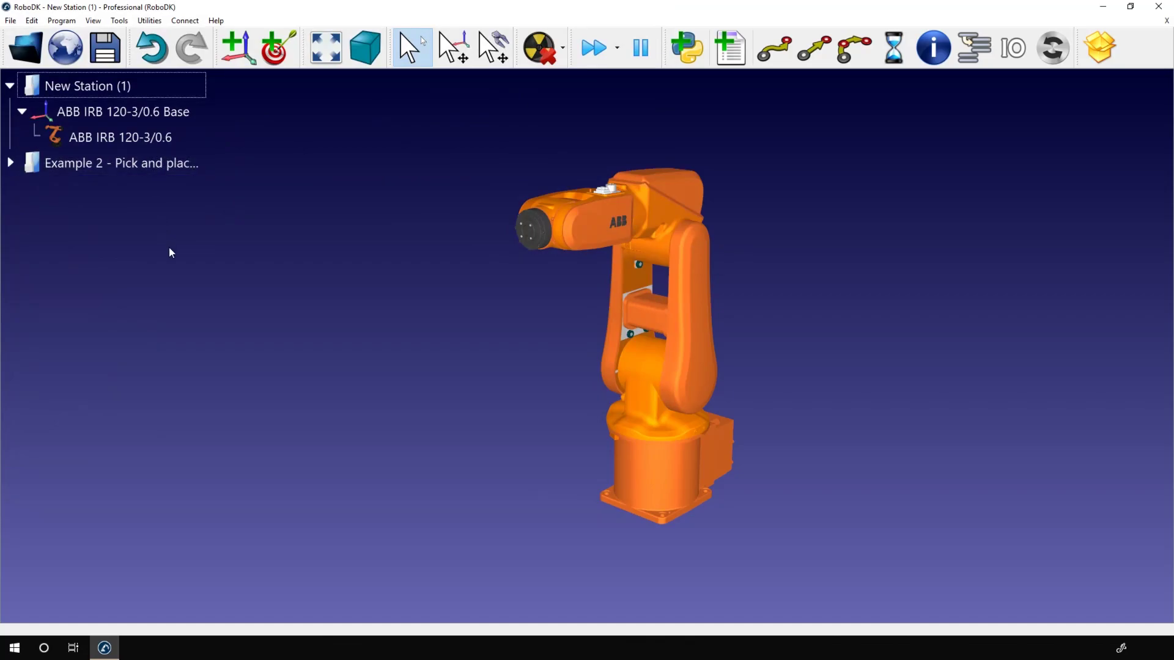
right_click(662, 196)
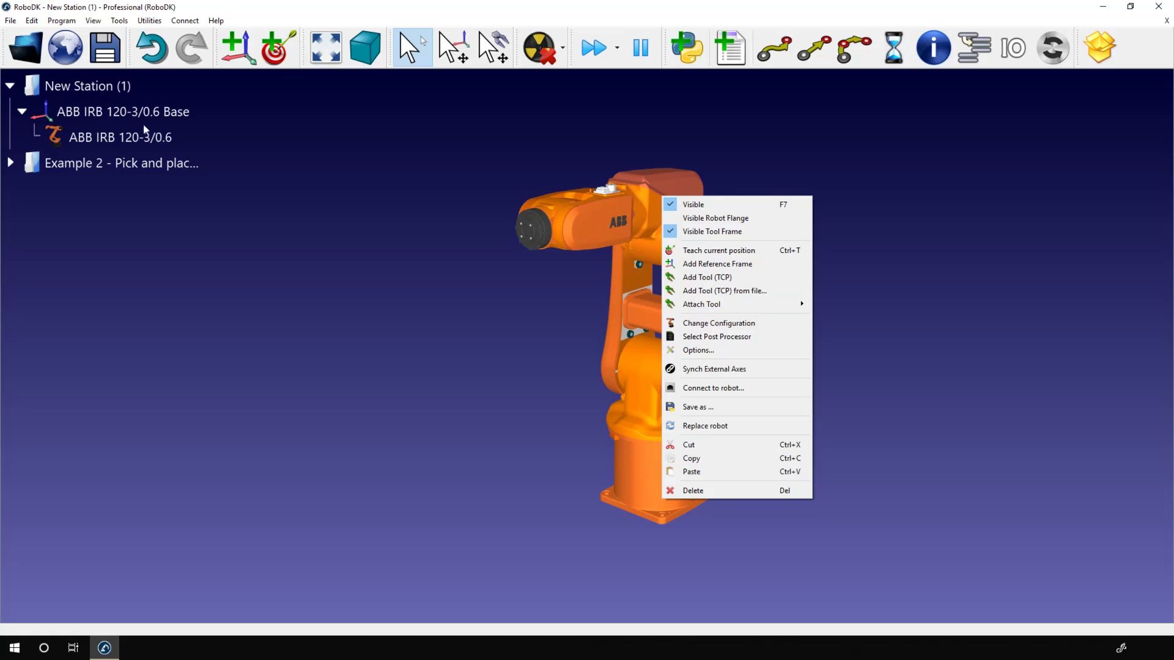
left_click(395, 144)
left_click(25, 48)
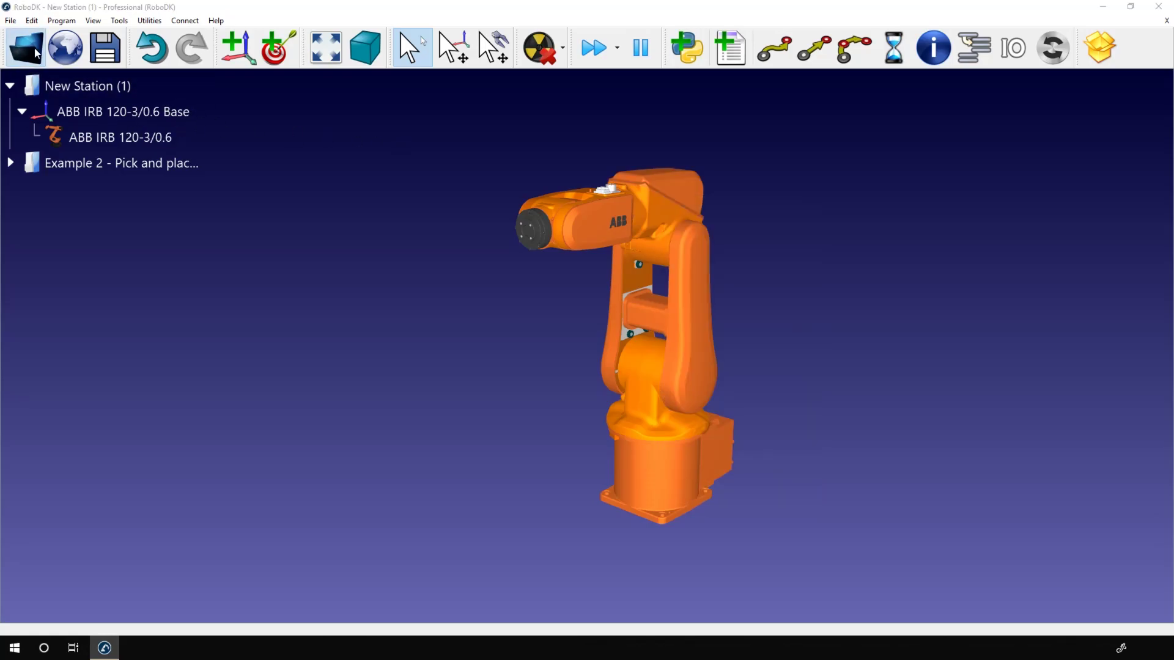
scroll(280, 244, "down", 20)
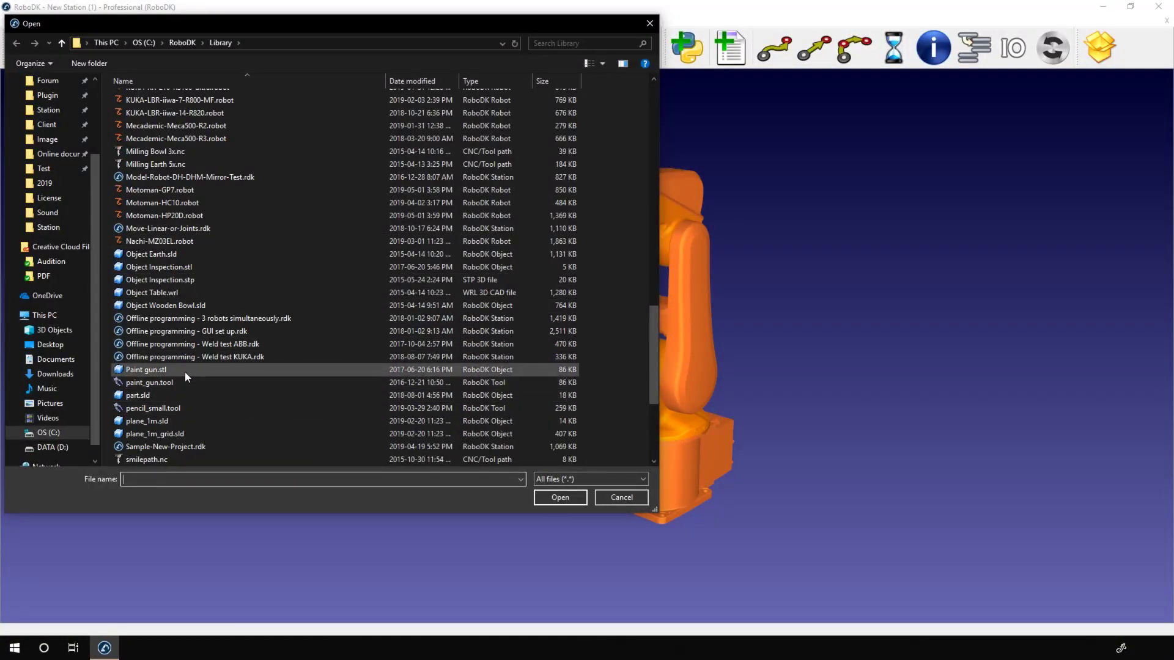
double_click(185, 372)
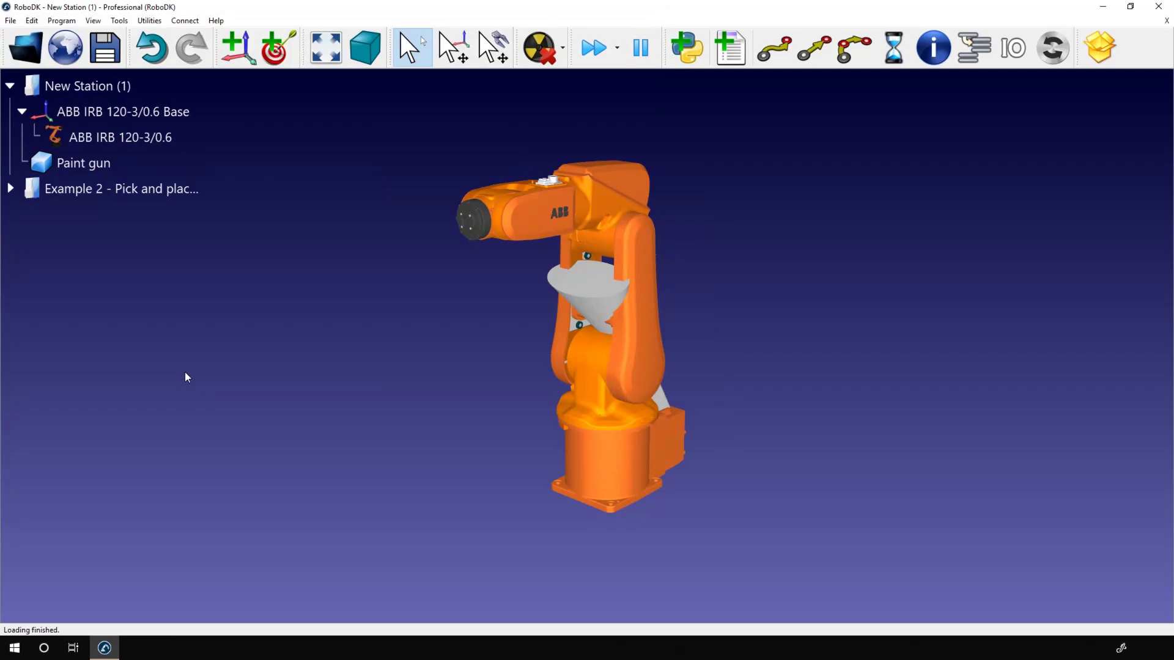
- Attach Paint gun to the ABB IRB 120-3/0.6 flange and recentre the view on it
mouse_move(689, 405)
left_mouse_down()
mouse_move(710, 385)
mouse_move(561, 369)
mouse_move(519, 408)
mouse_move(571, 394)
left_mouse_up()
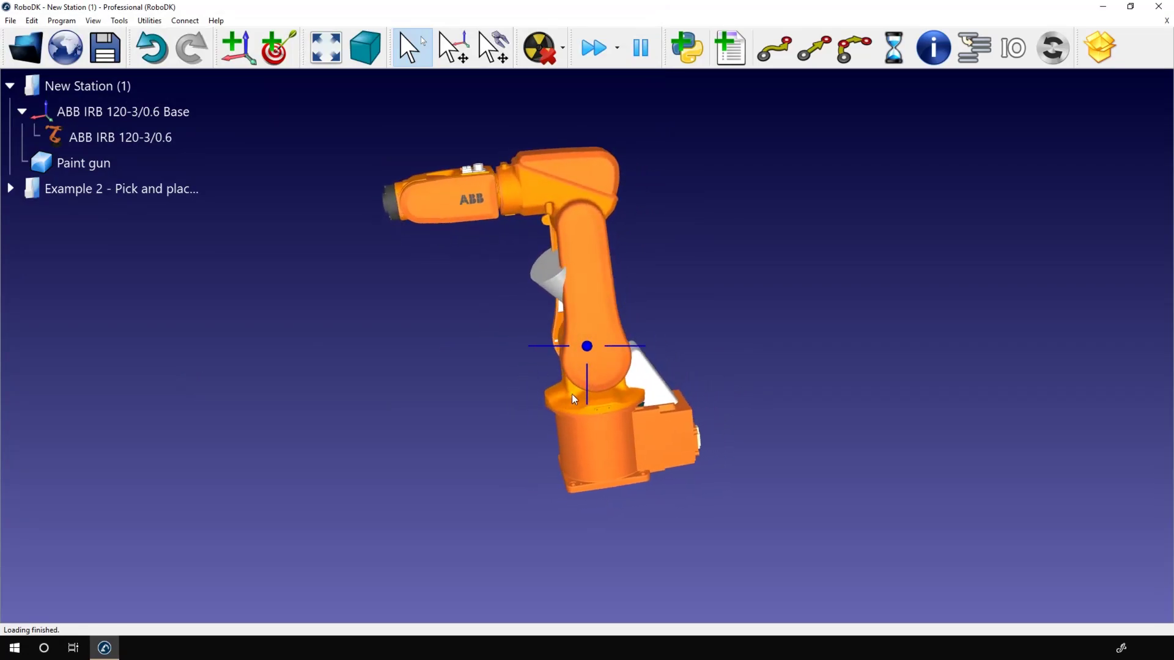
left_click(108, 136)
right_click(109, 136)
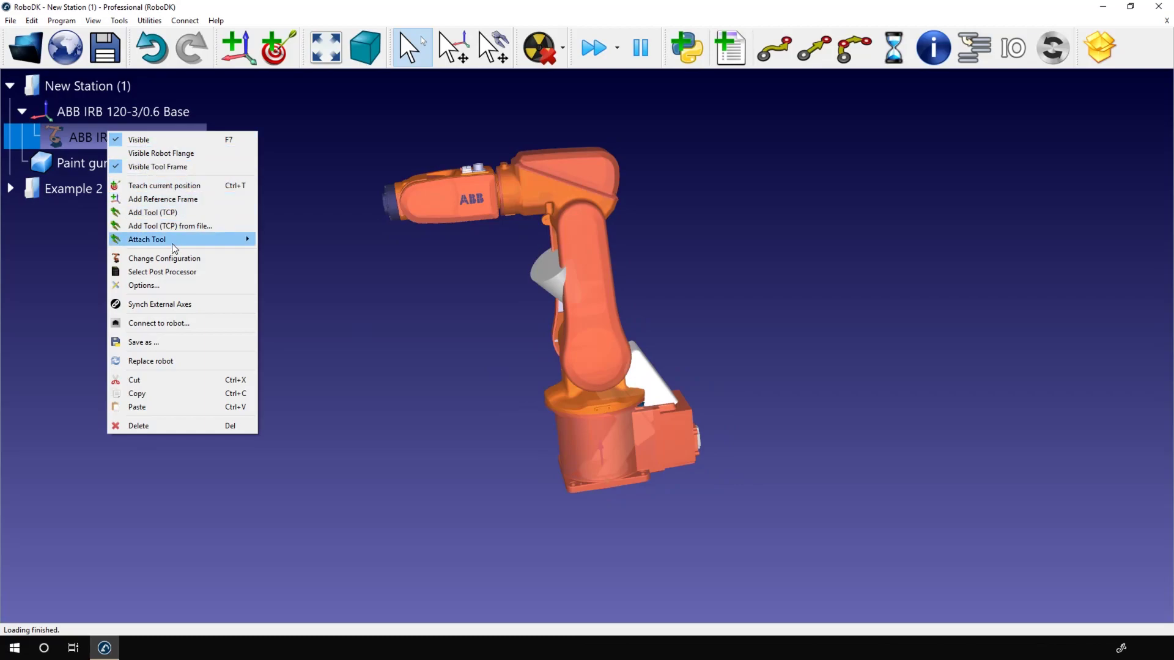
mouse_move(179, 245)
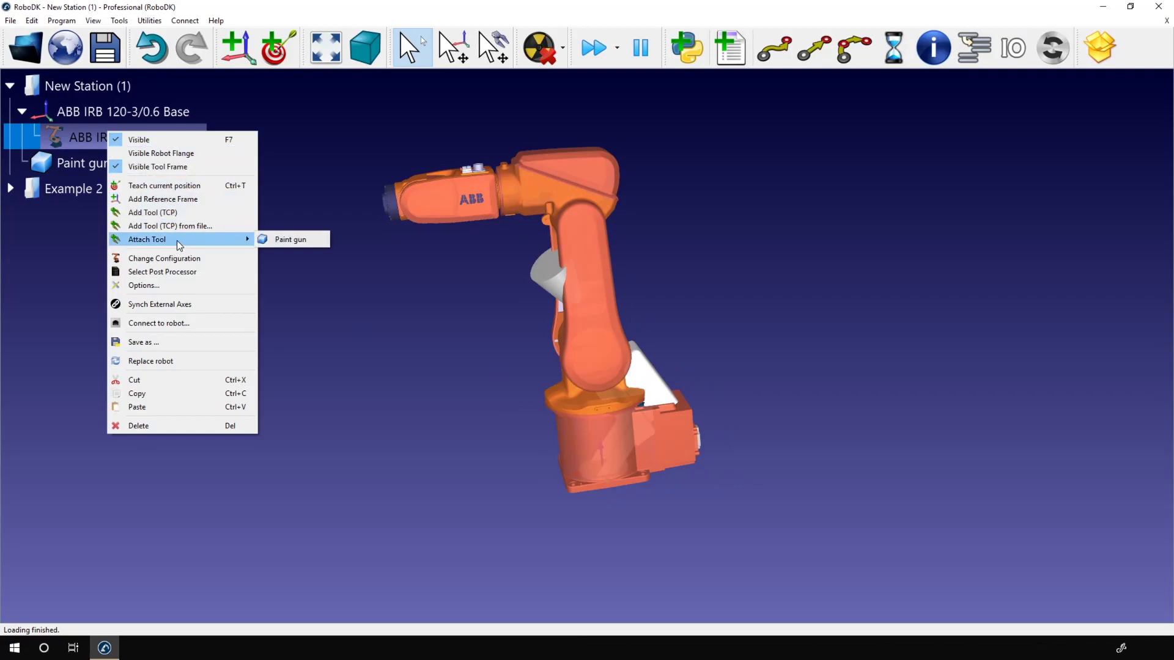
left_click(300, 240)
mouse_move(533, 268)
middle_mouse_down()
mouse_move(688, 298)
mouse_move(725, 285)
middle_mouse_up()
mouse_move(726, 285)
left_mouse_down()
mouse_move(744, 250)
mouse_move(728, 226)
mouse_move(720, 258)
mouse_move(733, 266)
left_mouse_up()
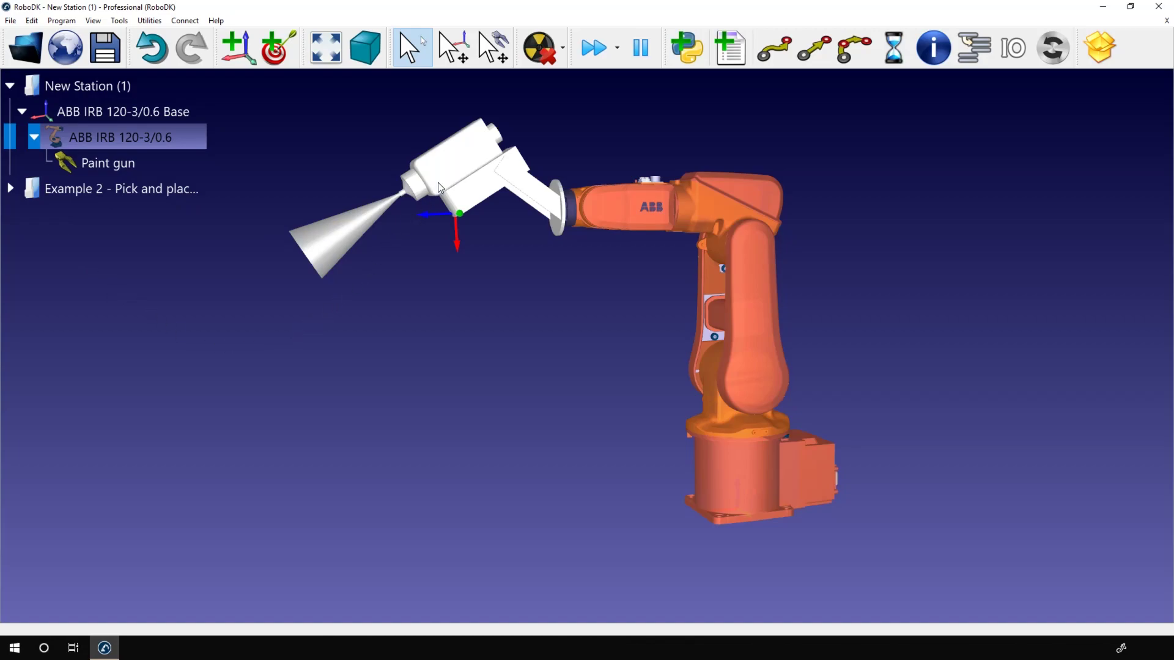
scroll(450, 162, "up", 1)
scroll(435, 191, "up", 2)
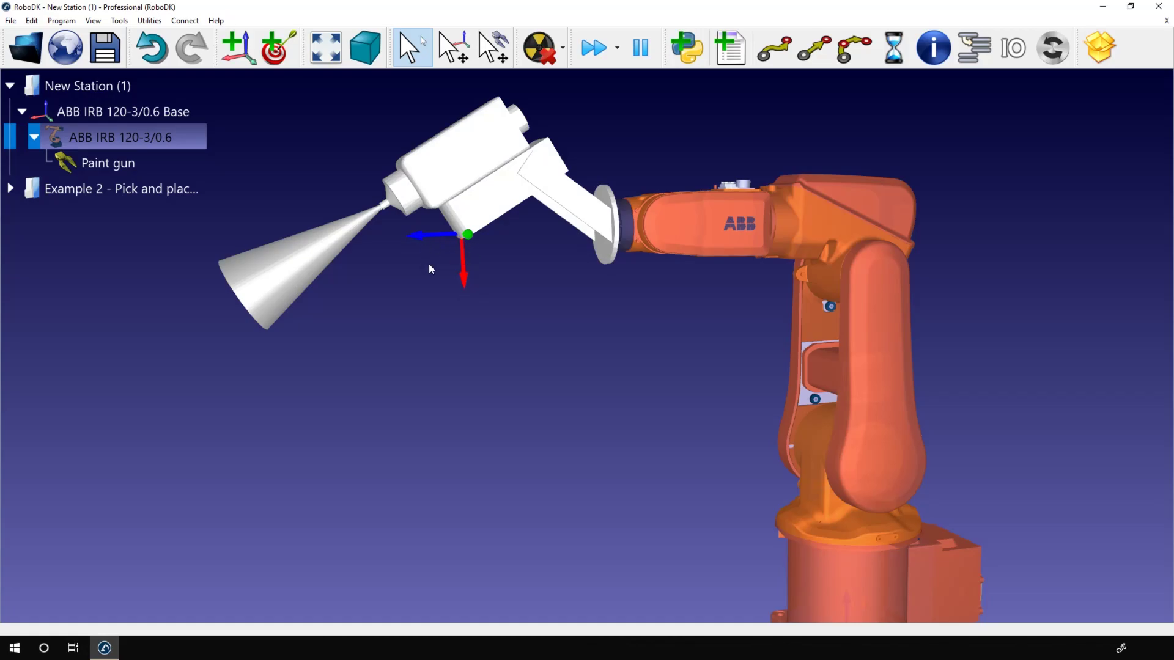
- Drag the Paint gun TCP to the spray cone tip (X 56.577, Z 474.060 mm, 26.922°)
double_click(108, 162)
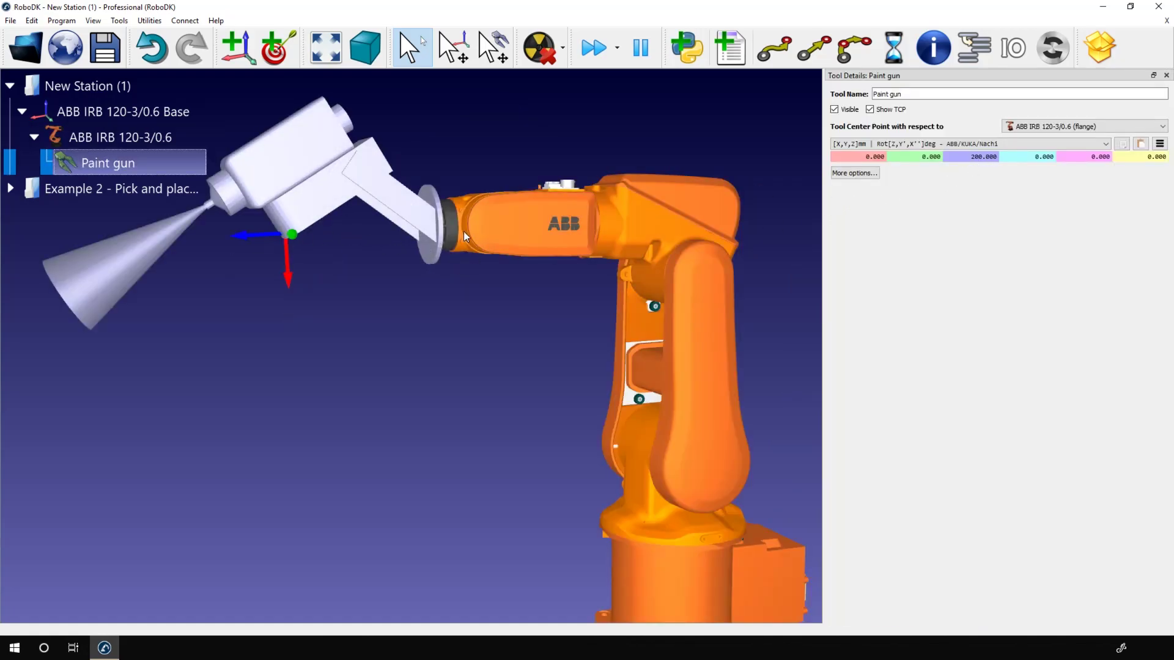
right_click_drag(395, 273, 496, 280)
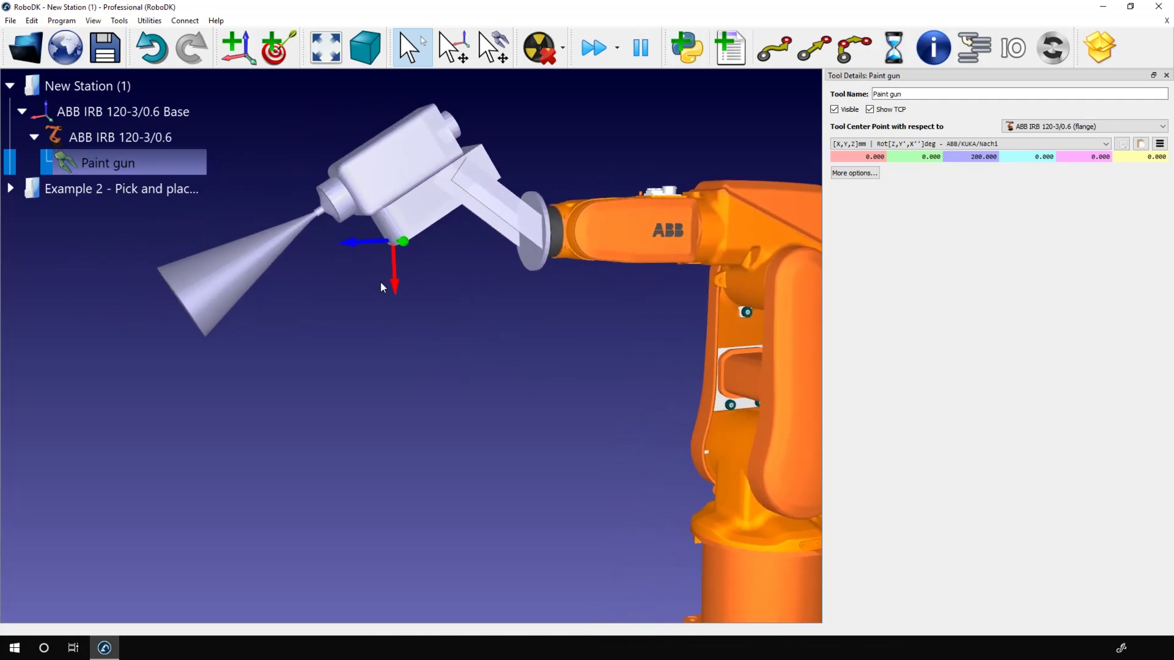
key("alt")
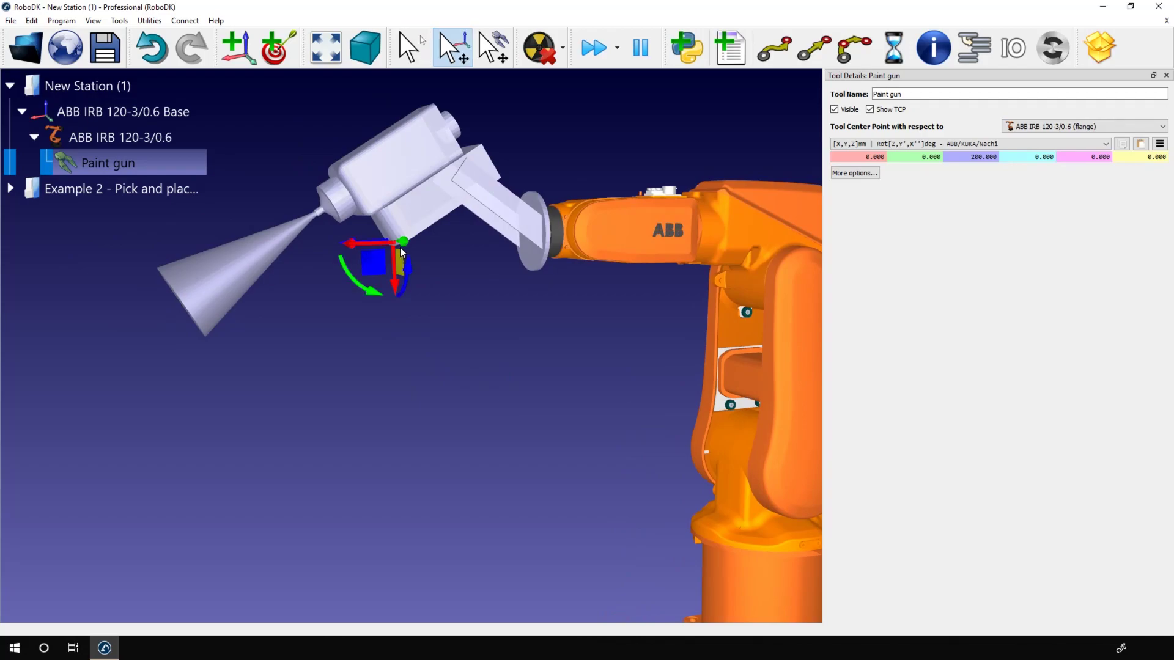
key("alt+shift")
left_click_drag(377, 273, 147, 355, "alt+shift")
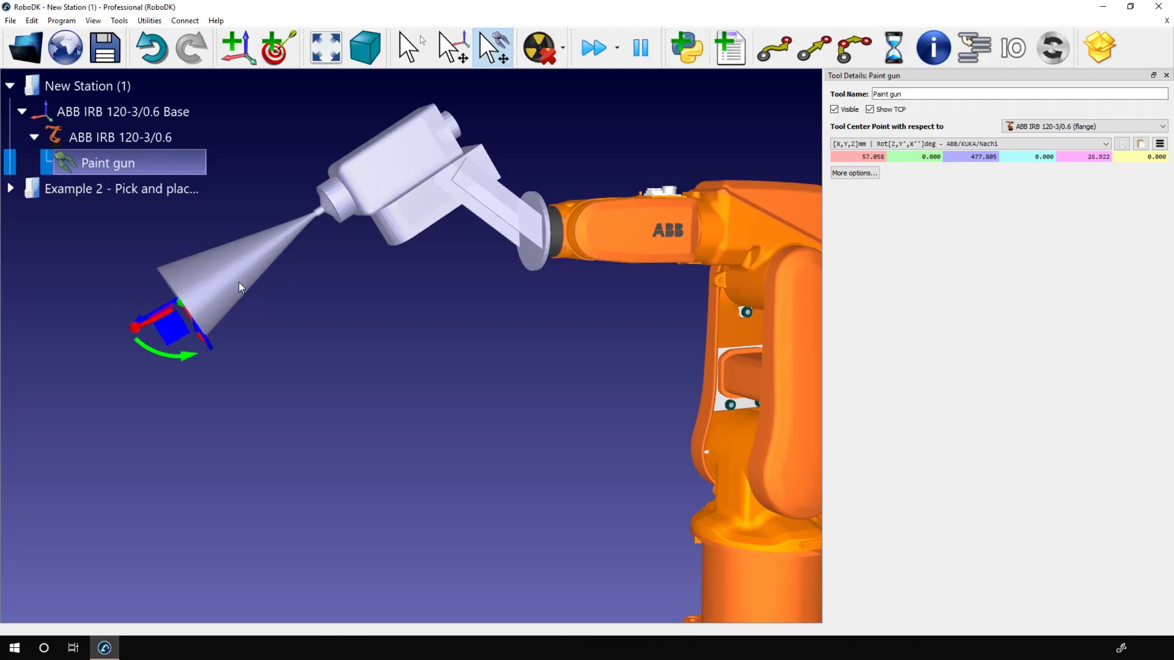
left_click_drag(164, 333, 170, 333, "alt+shift")
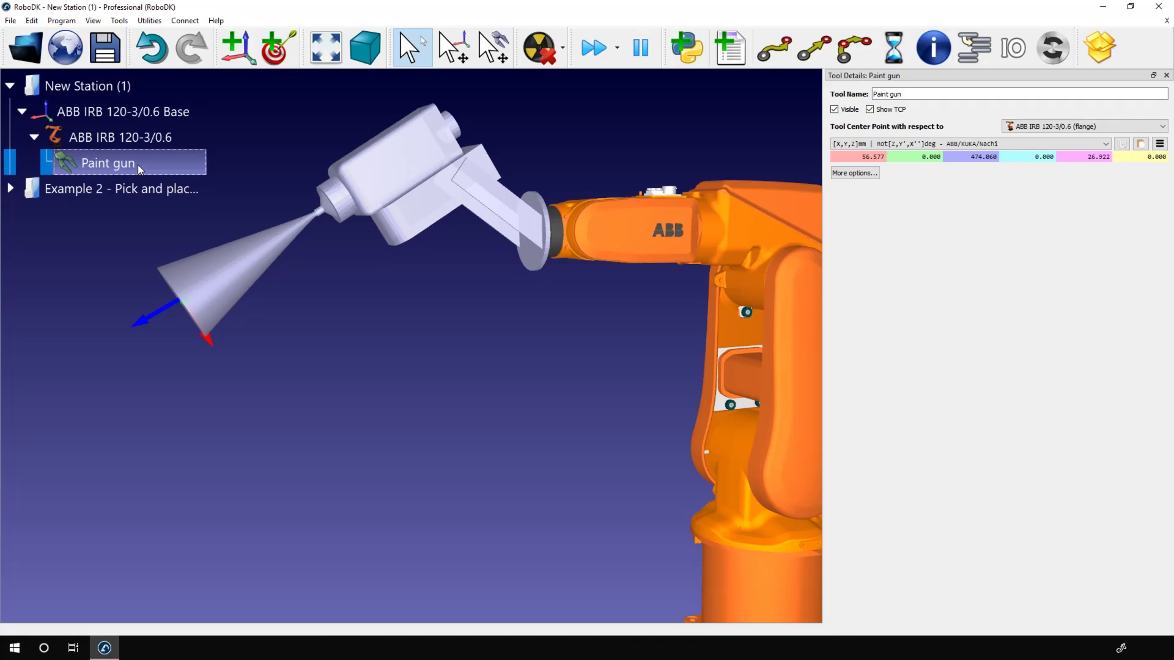
- Delete the Paint gun from the station and browse the torch assembly's Save As file types
key("Delete")
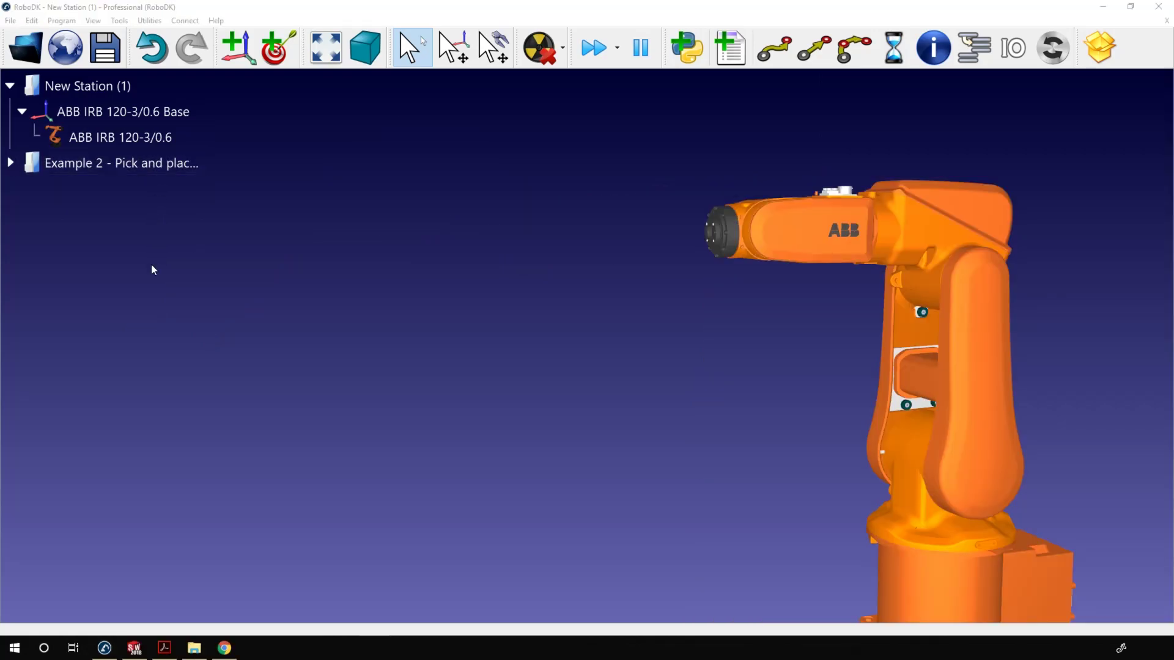
left_click(134, 647)
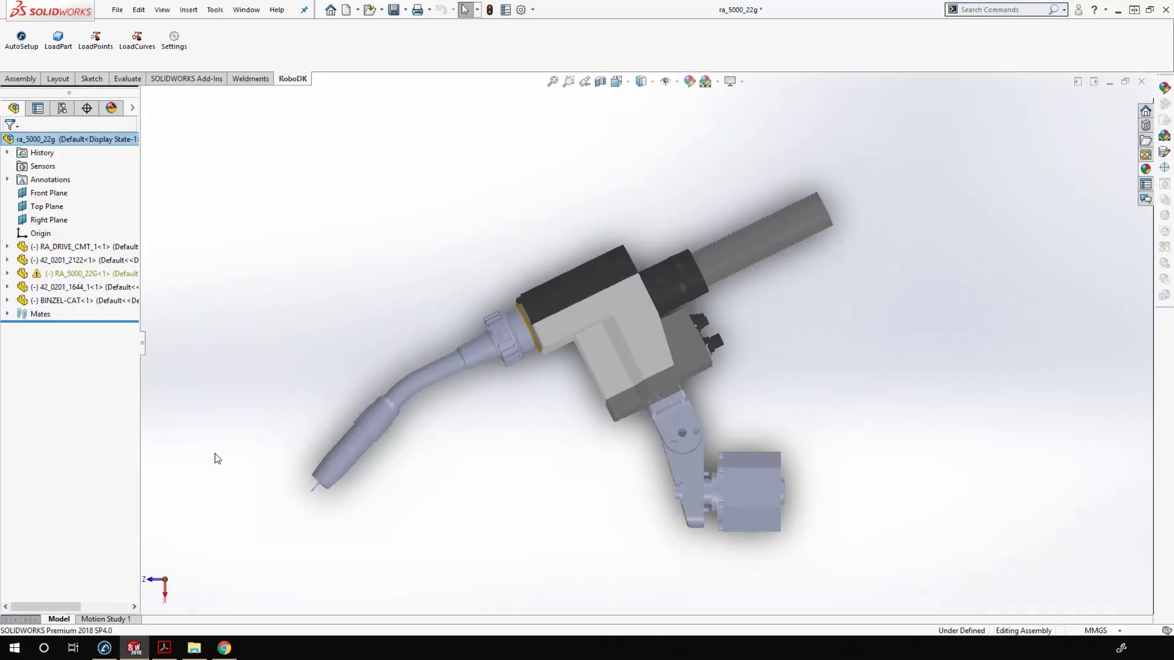
left_click(117, 10)
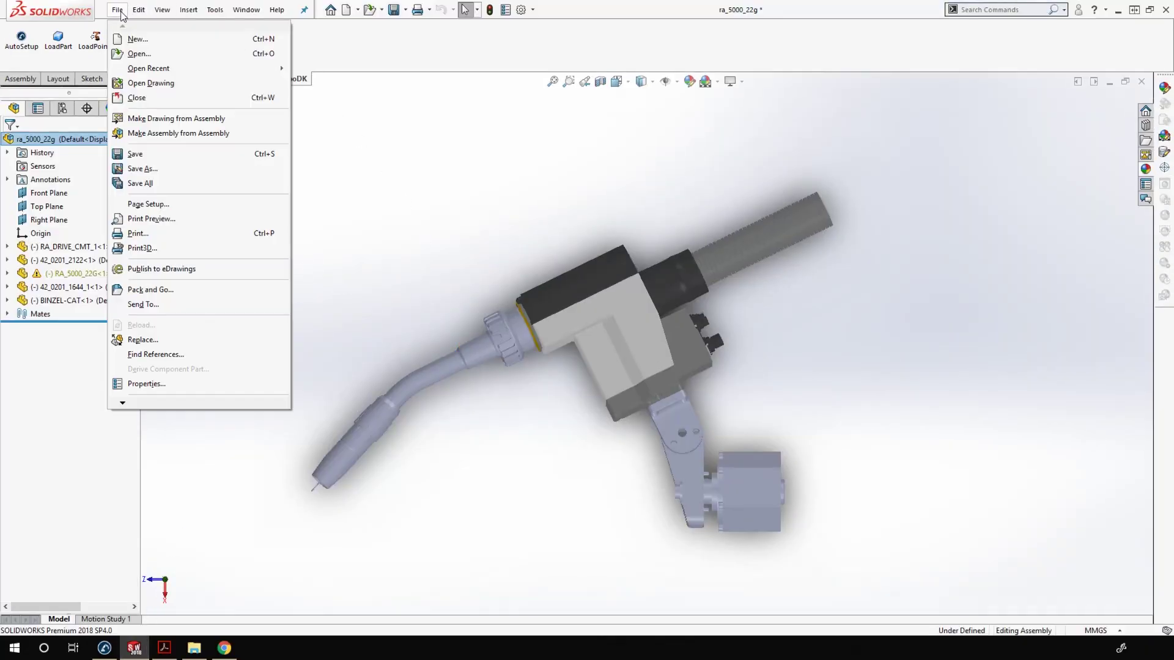
left_click(170, 169)
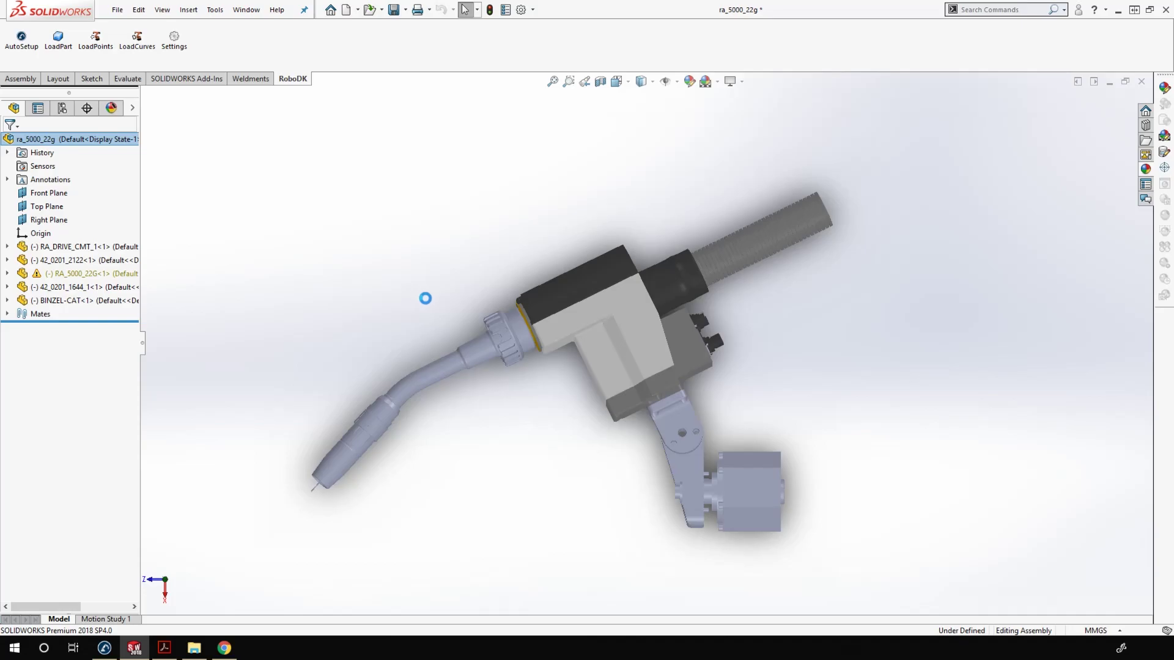
left_click(533, 391)
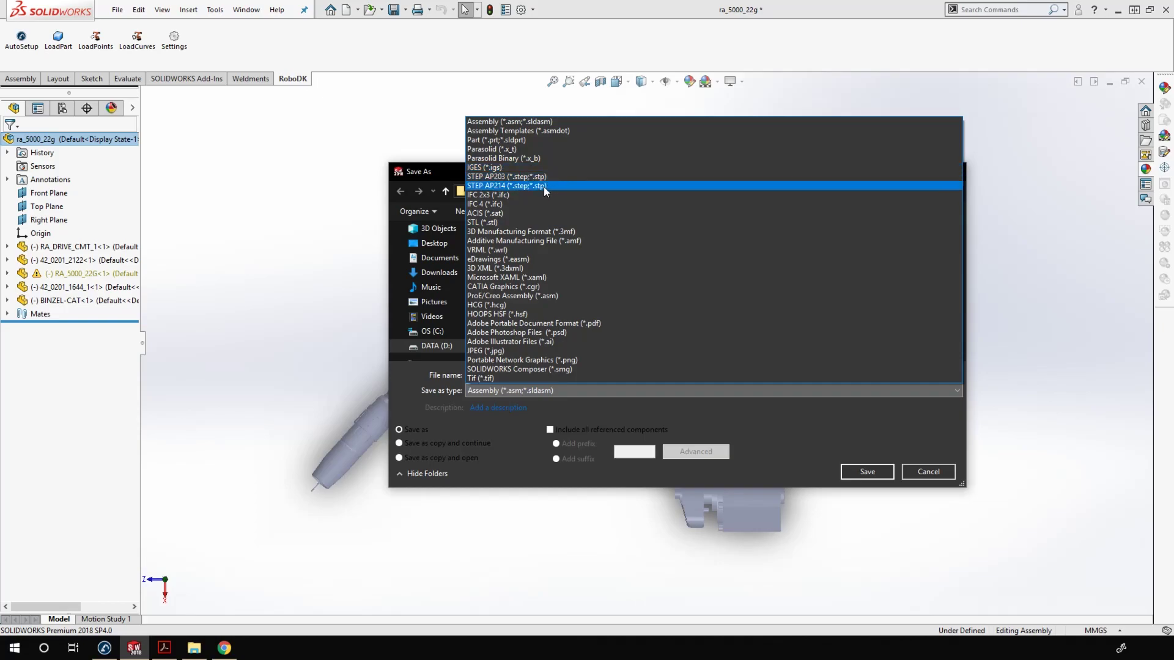
- Cancel saving, review the torch's dimensioned PDF drawing, then return to SOLIDWORKS
left_click(925, 471)
left_click(925, 472)
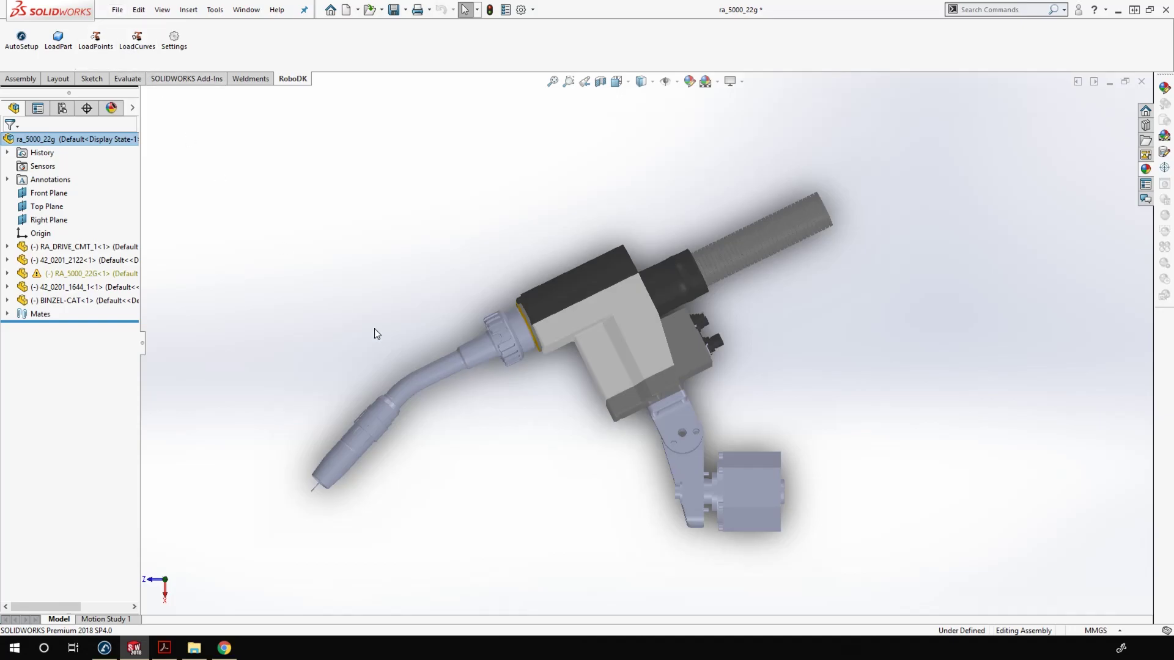
left_click(163, 648)
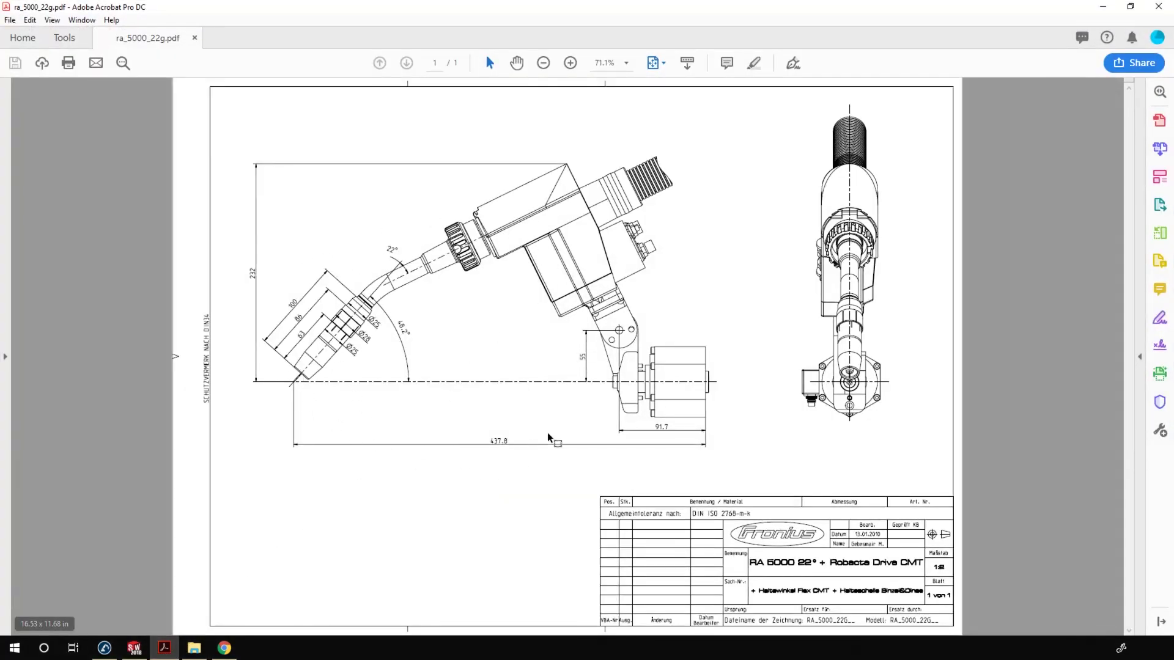
left_click(1102, 7)
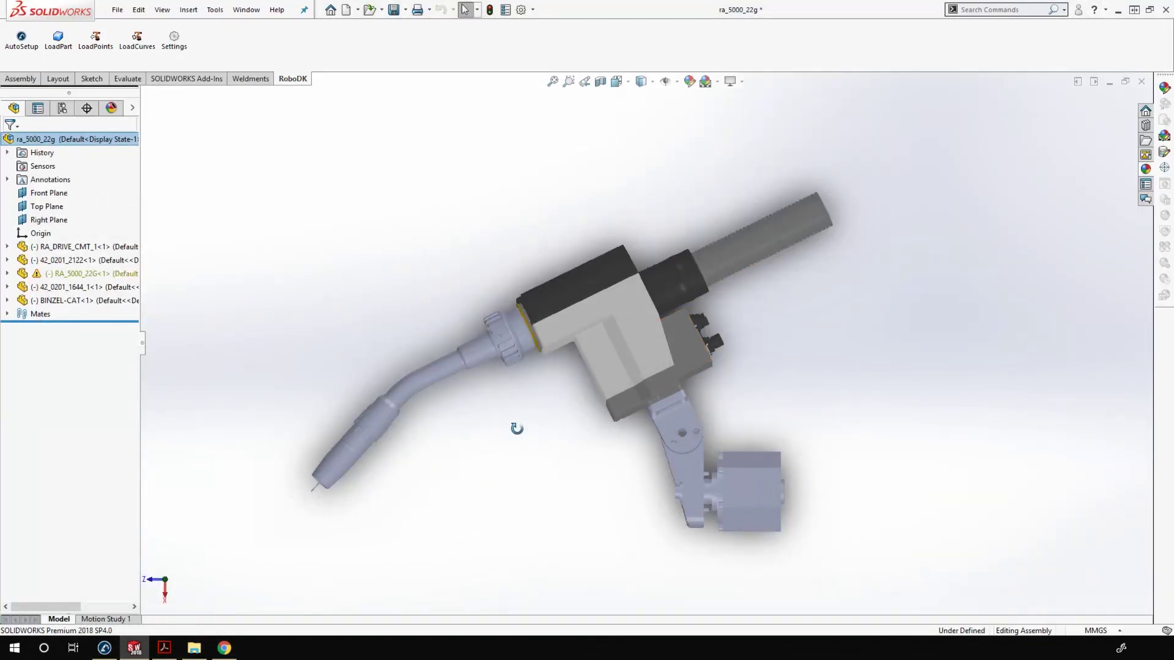
- Inspect the torch assembly's Origin and the centre point on the motor face
middle_click_drag(516, 429, 479, 424)
left_click(38, 234)
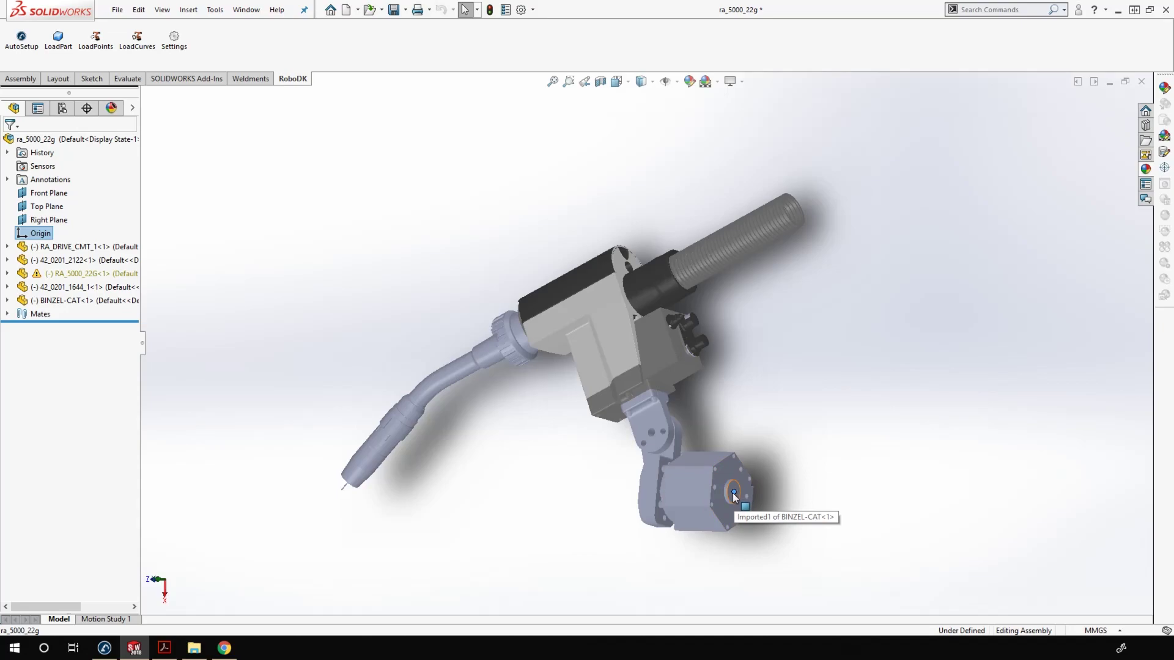
left_click(734, 493)
left_click(319, 225)
- Save the assembly to the Desktop as Tutorial Welding Gun.STEP in STEP AP214 format
left_click(116, 9)
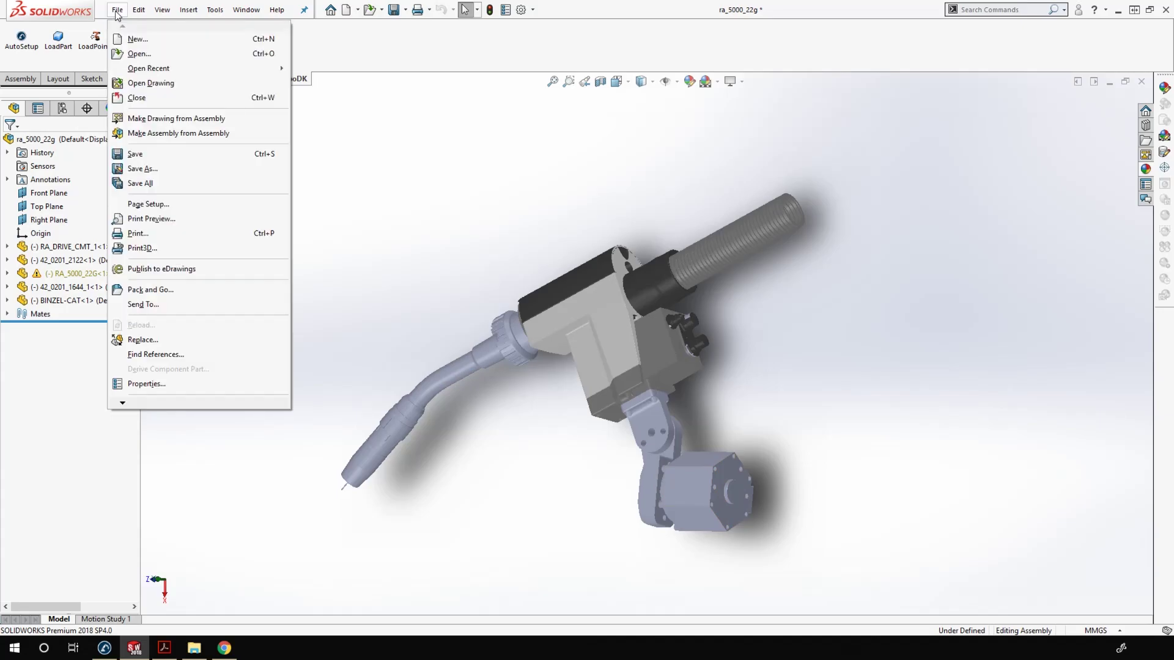
left_click(142, 168)
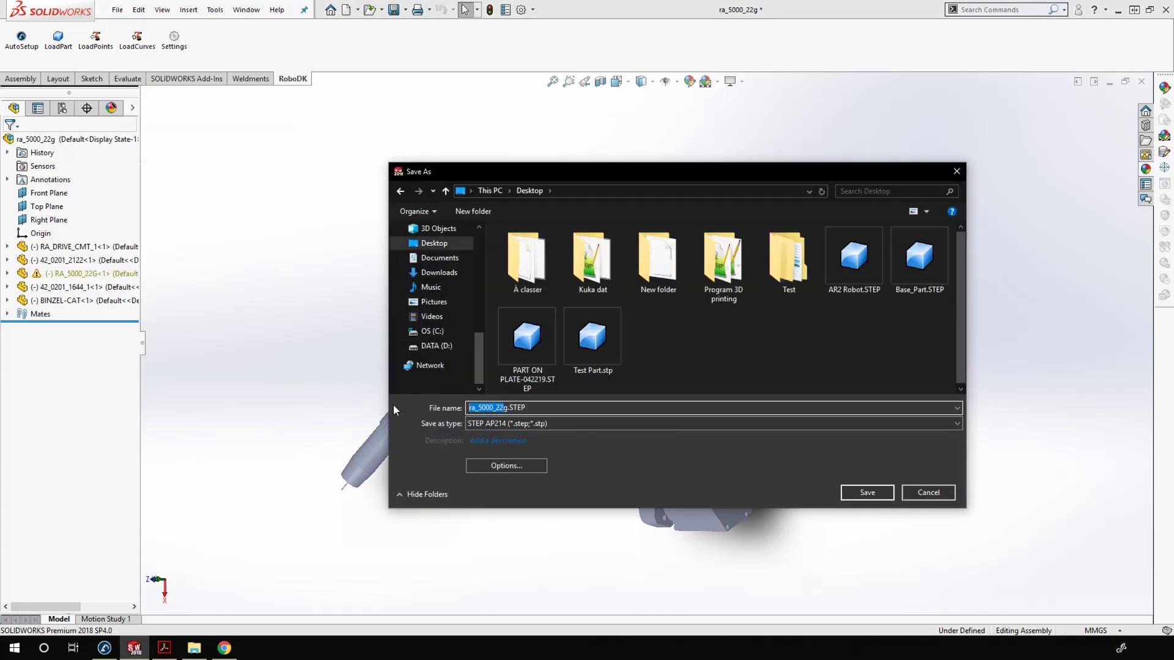
type("Tutorial Welding")
key("Delete")
type("Gun")
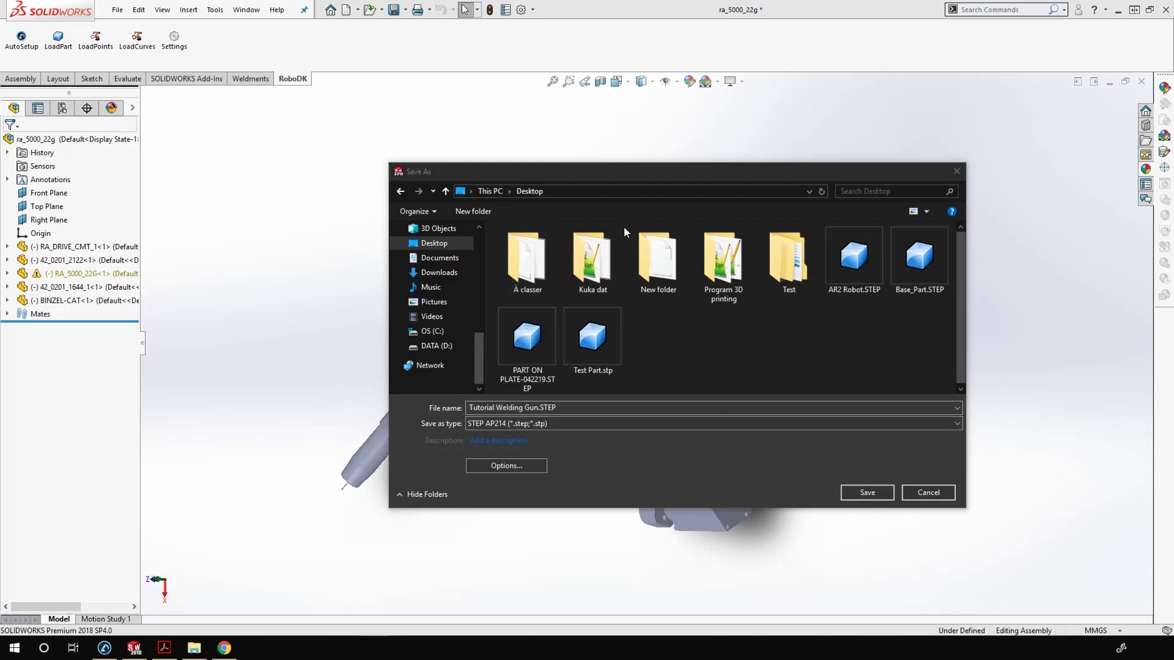
left_click(878, 491)
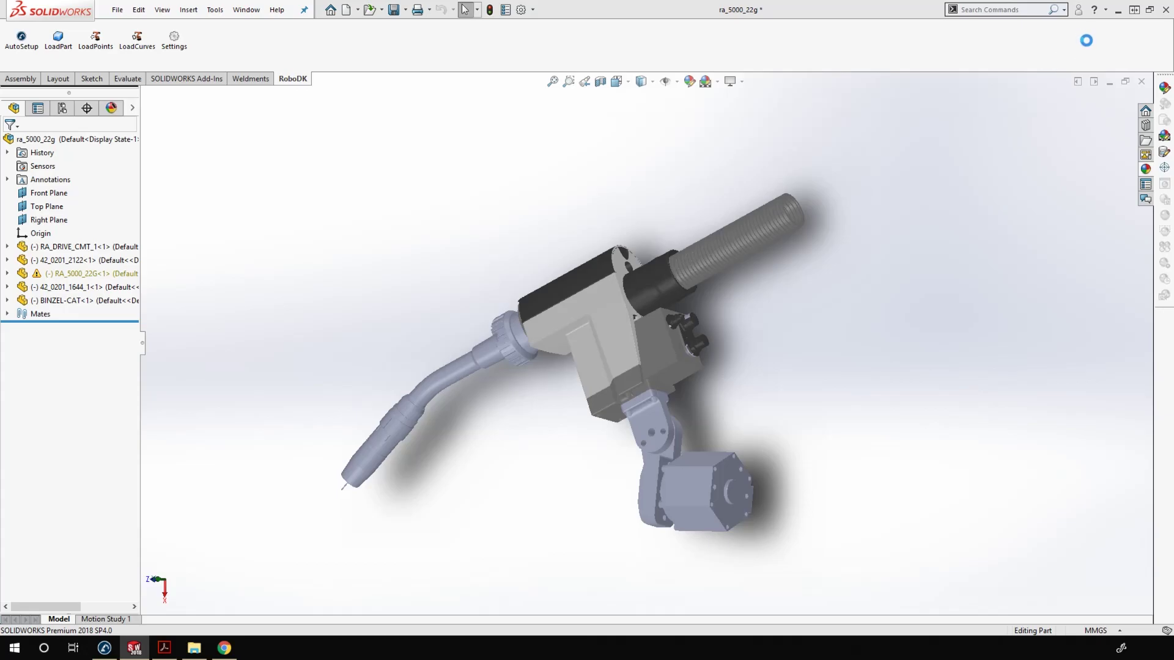
- Drag the Tutorial Welding Gun STEP file from the desktop into the RoboDK station
key("alt+Tab")
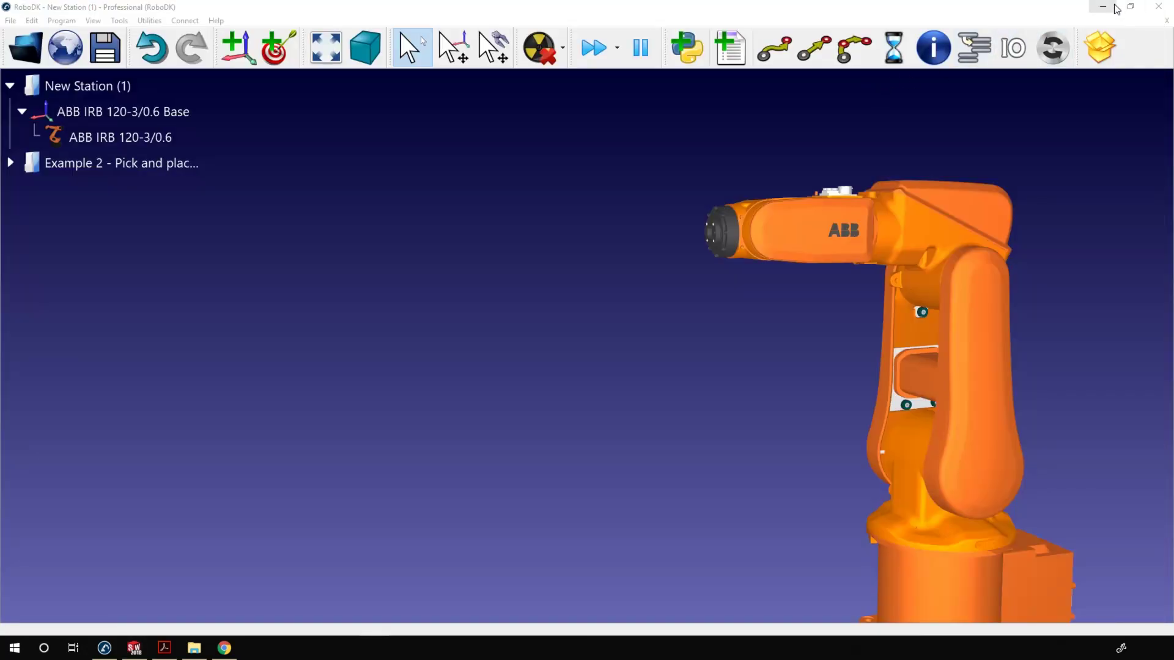
left_click(1129, 6)
left_click_drag(708, 123, 652, 45)
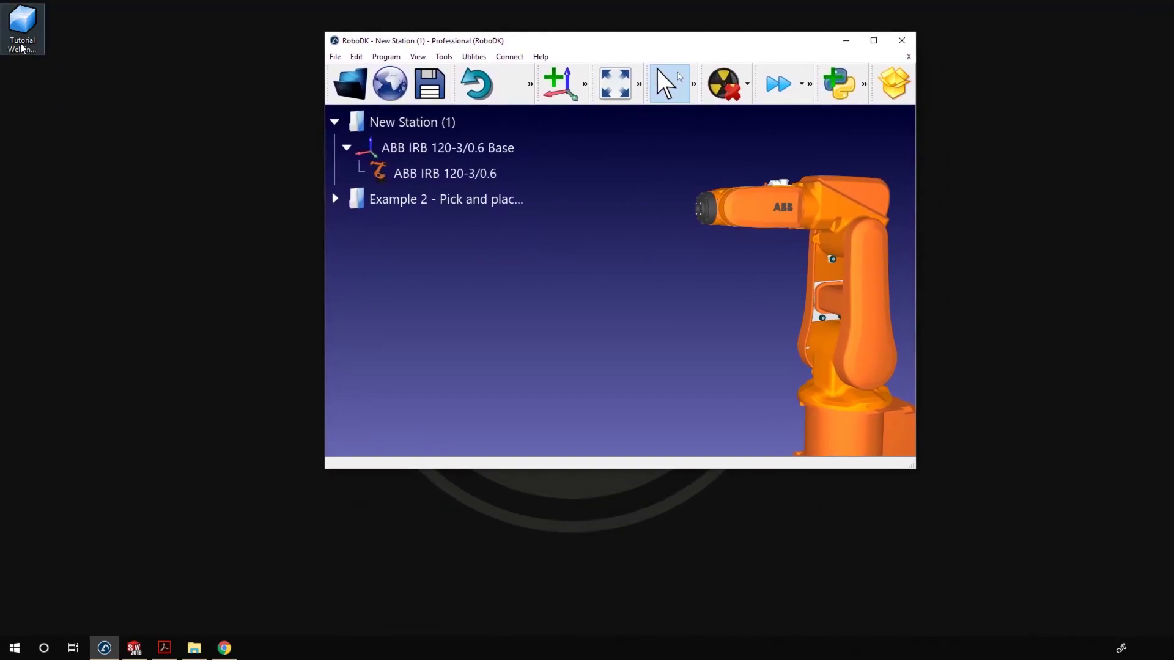
left_click_drag(22, 49, 633, 174)
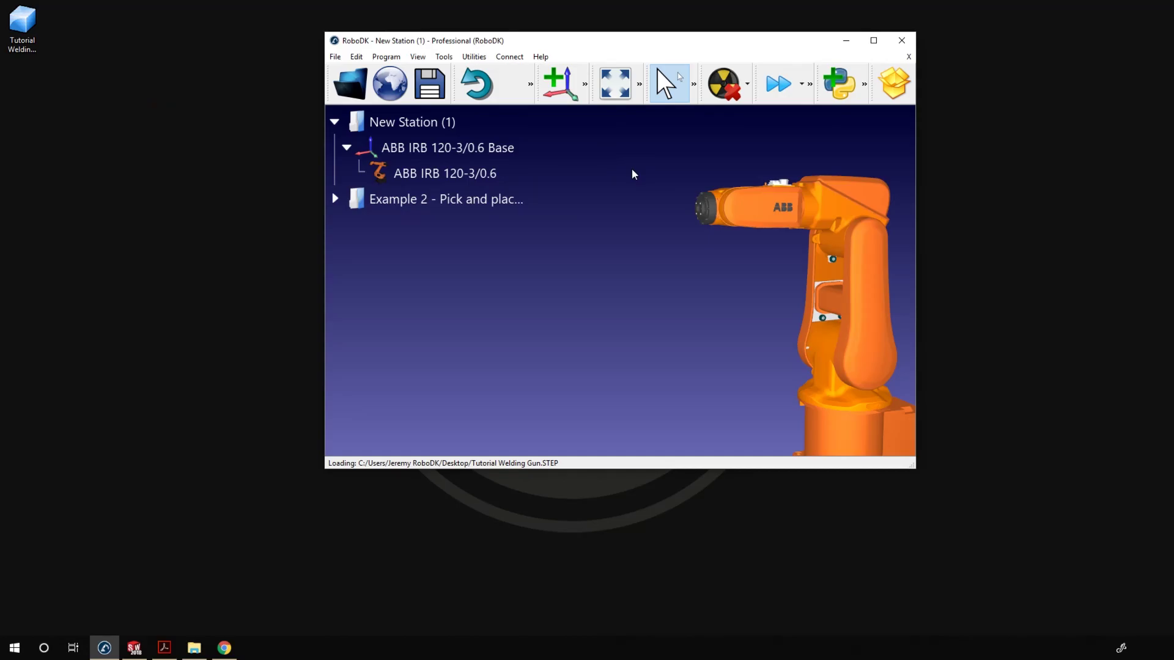
left_click(873, 40)
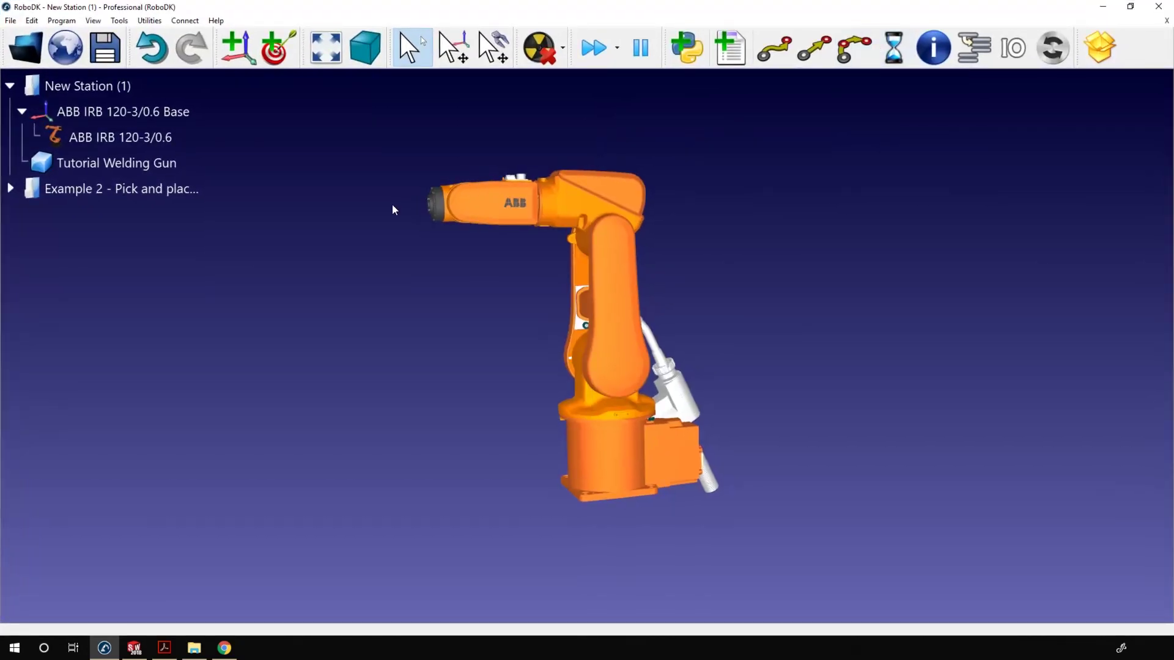
- Attach the welding gun to the ABB IRB 120-3/0.6 and open its tool details
left_click_drag(61, 162, 94, 137)
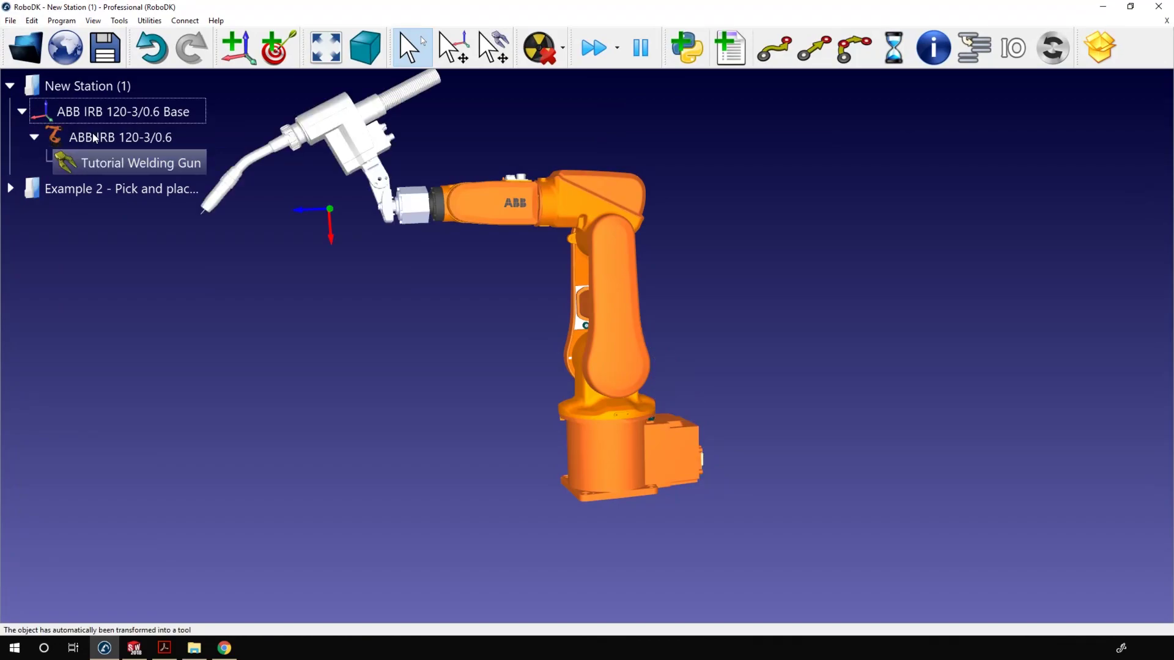
right_click_drag(364, 139, 630, 171)
left_click(630, 172)
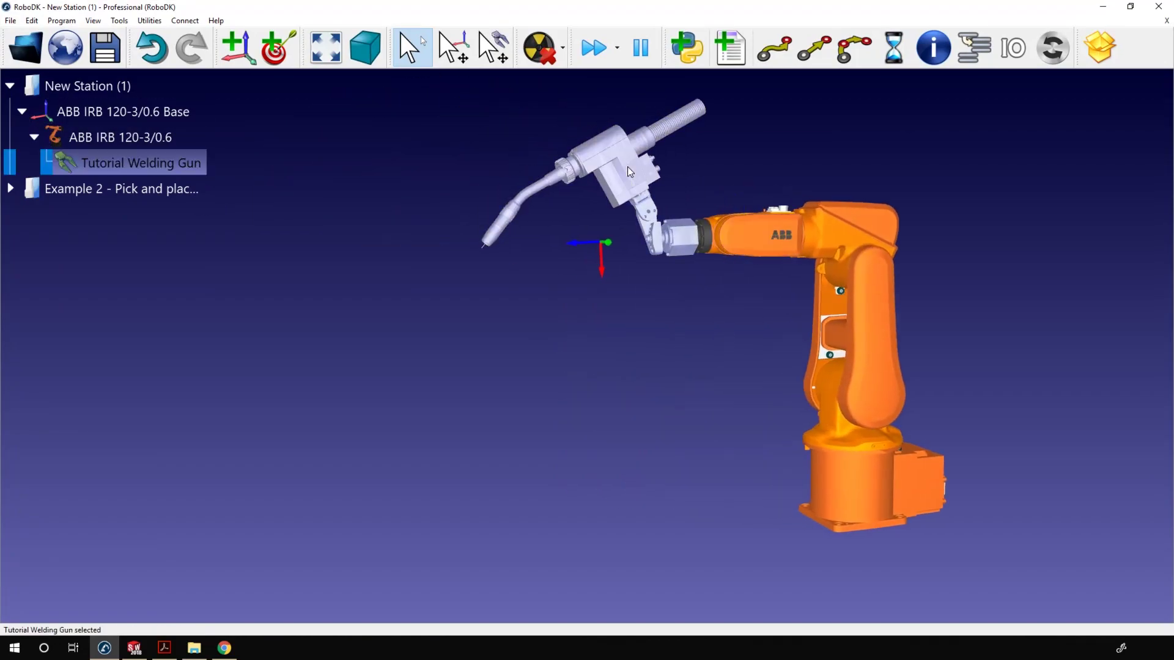
double_click(630, 171)
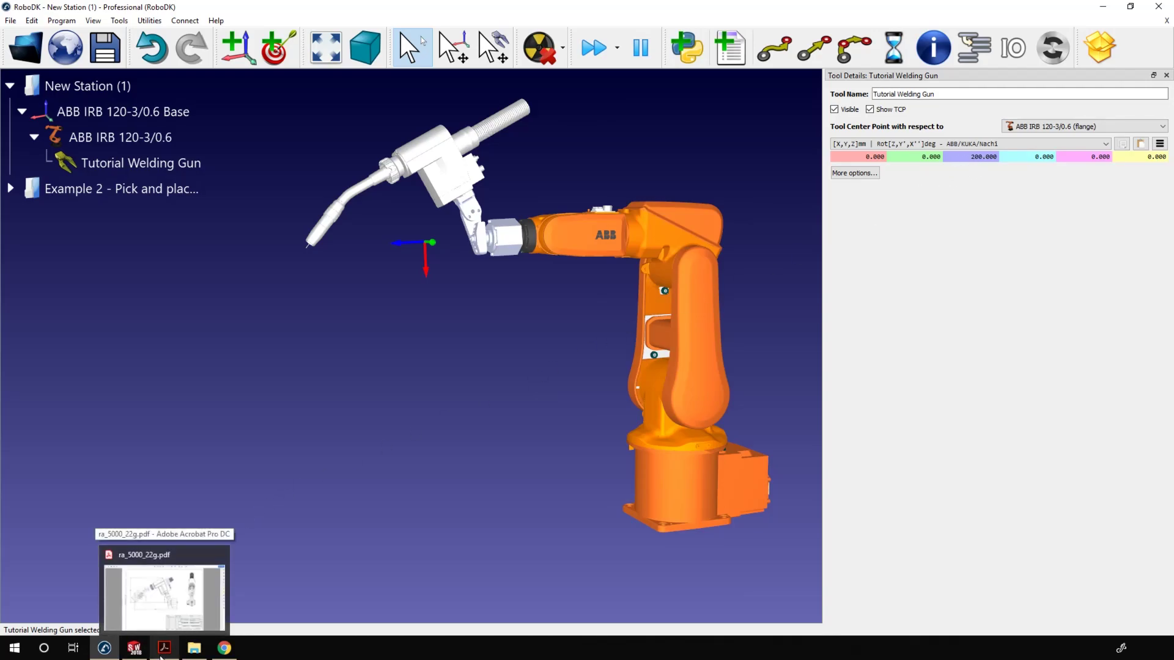
- Show ra_5000_22g.pdf beside RoboDK, zoomed to read the 437.8 and 48.2° torch dimensions
left_click(169, 652)
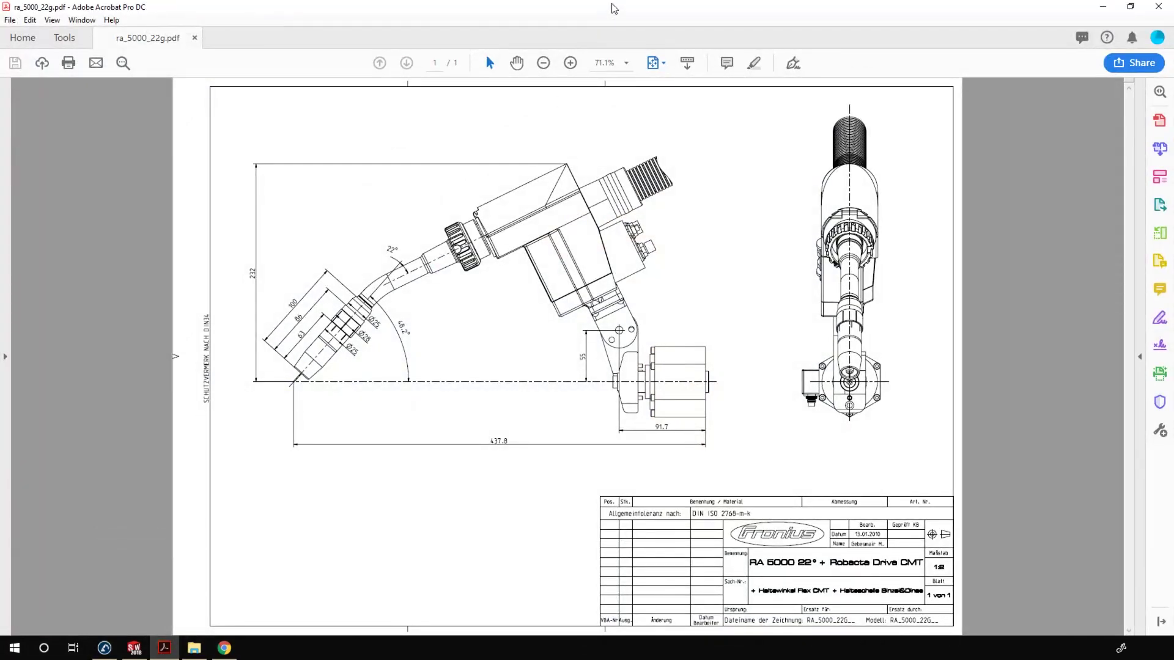
mouse_move(610, 6)
left_mouse_down()
mouse_move(518, 19)
mouse_move(377, 13)
left_mouse_up()
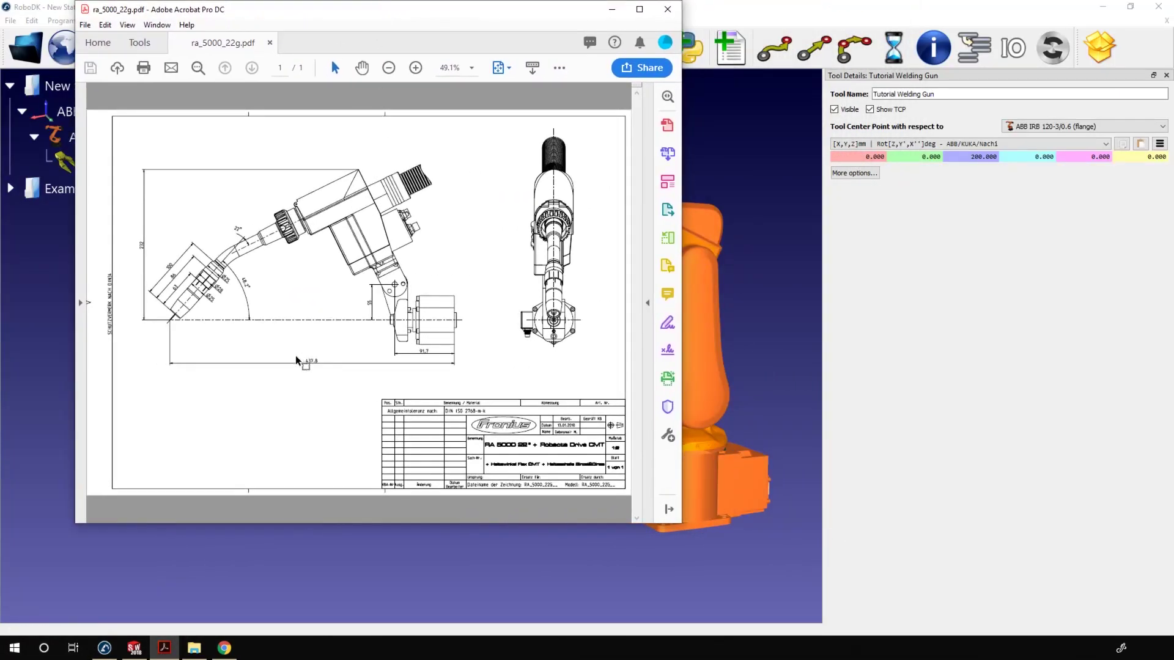
scroll(283, 374, "up", 3, "ctrl")
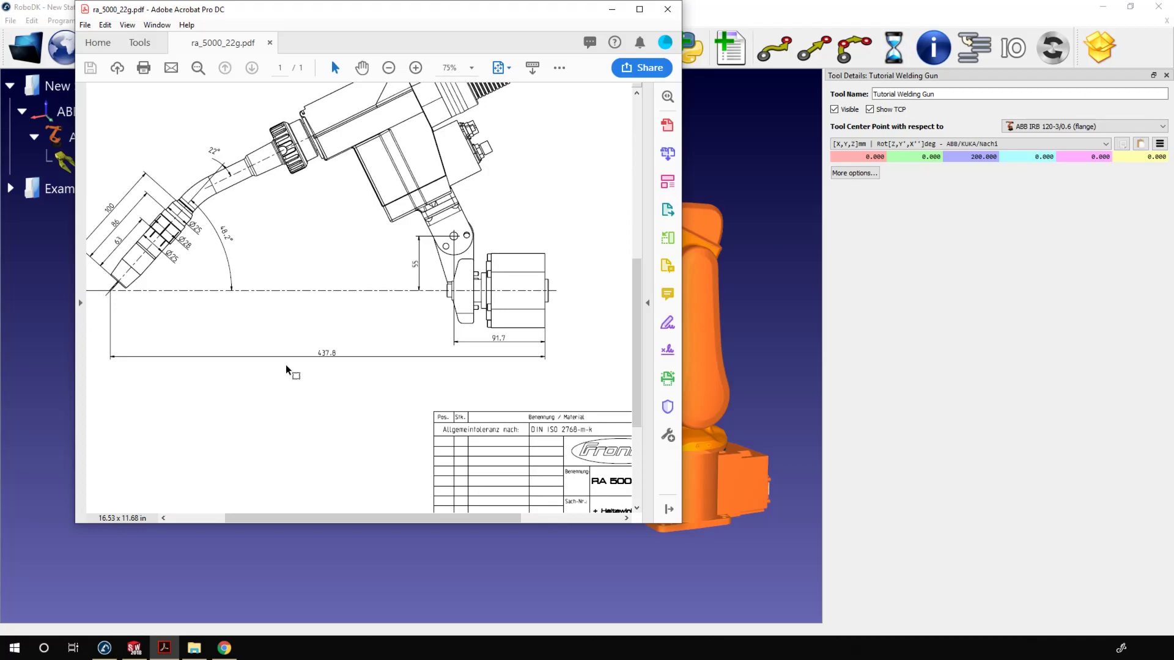
left_click_drag(636, 310, 649, 211)
left_click_drag(380, 517, 344, 518)
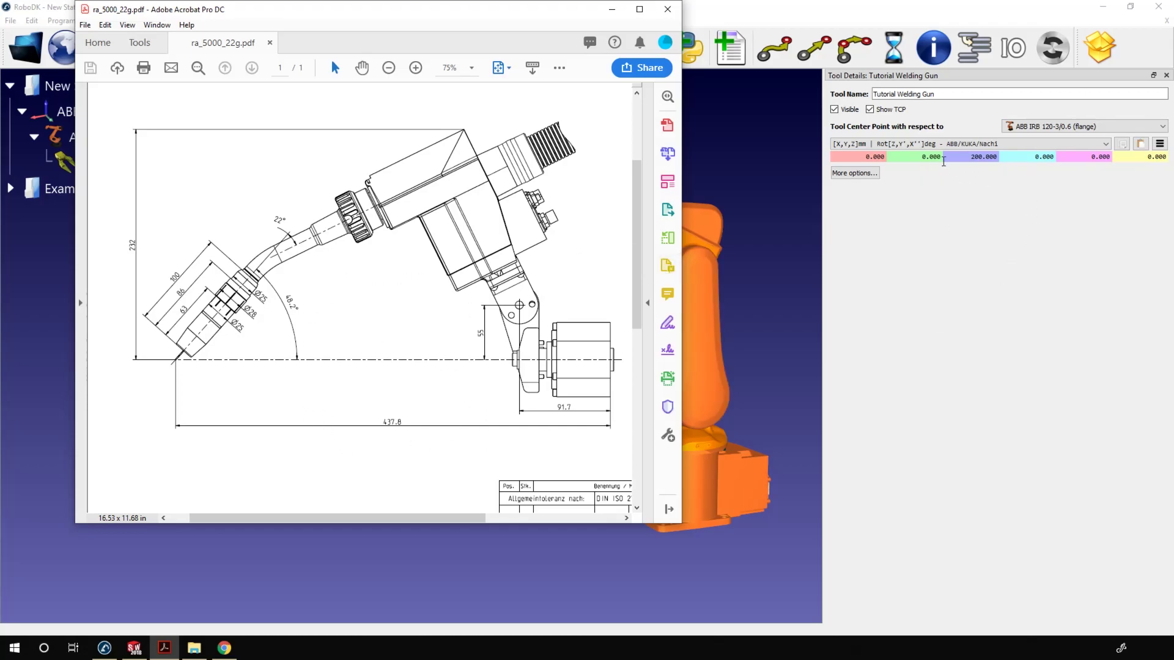
- Set the welding gun TCP Z offset to 437.8 mm
left_click(955, 157)
double_click(955, 157)
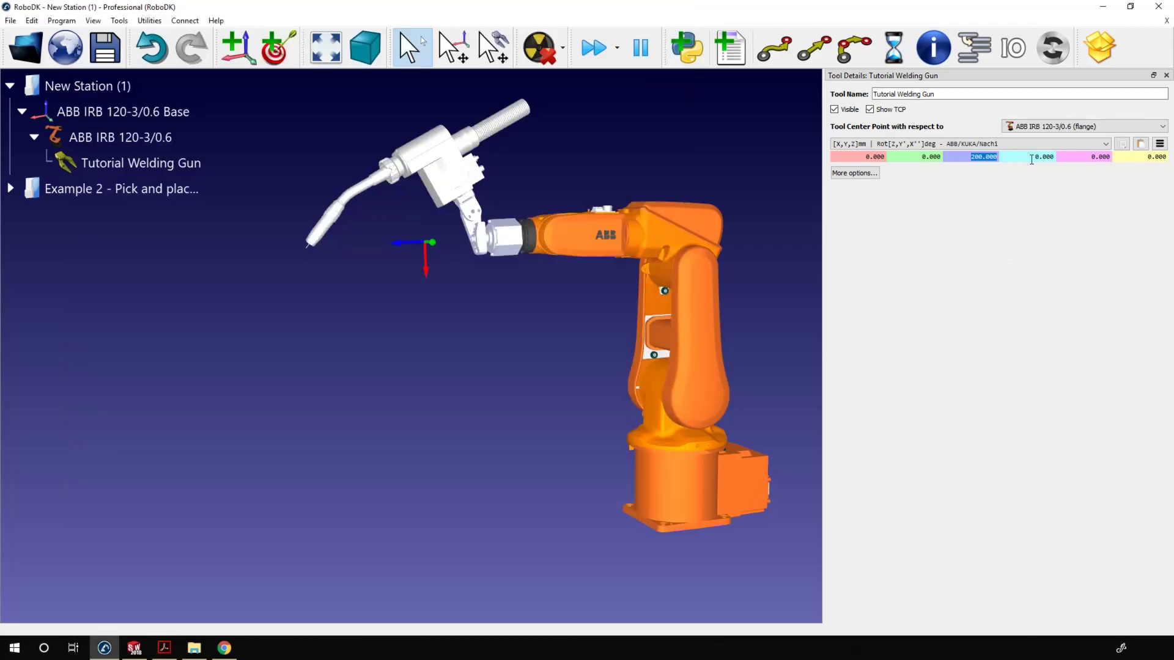
type("437.8")
key("Return")
- Check the drawing's torch angle and set the TCP Y rotation to 48.2°
left_click(164, 649)
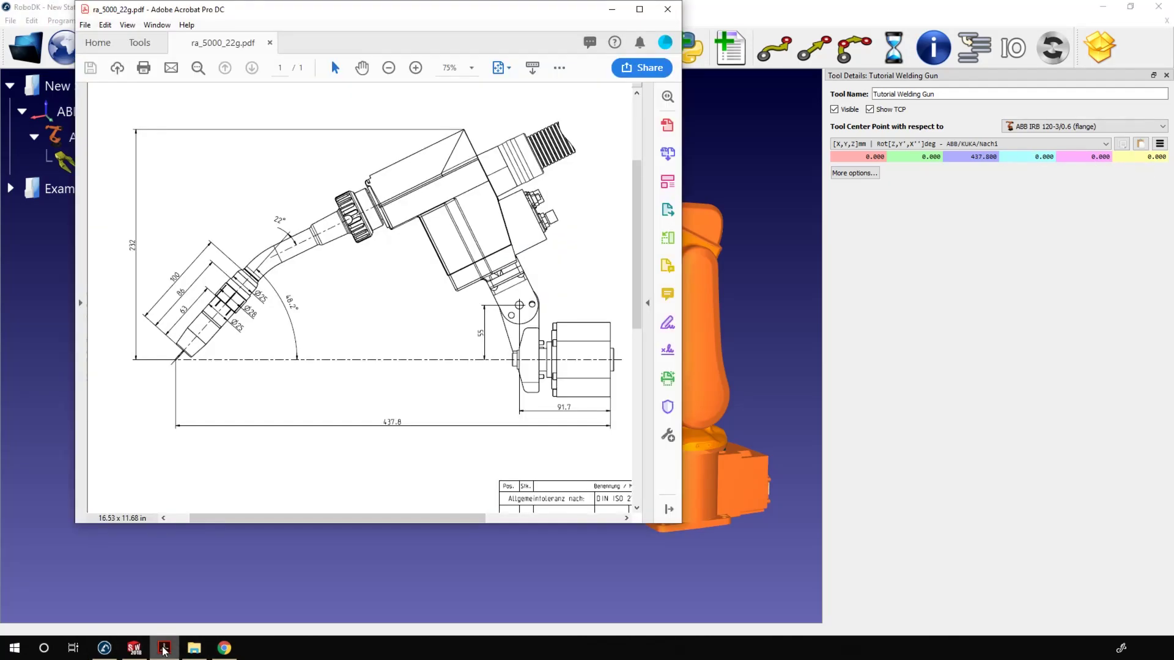
left_click(165, 650)
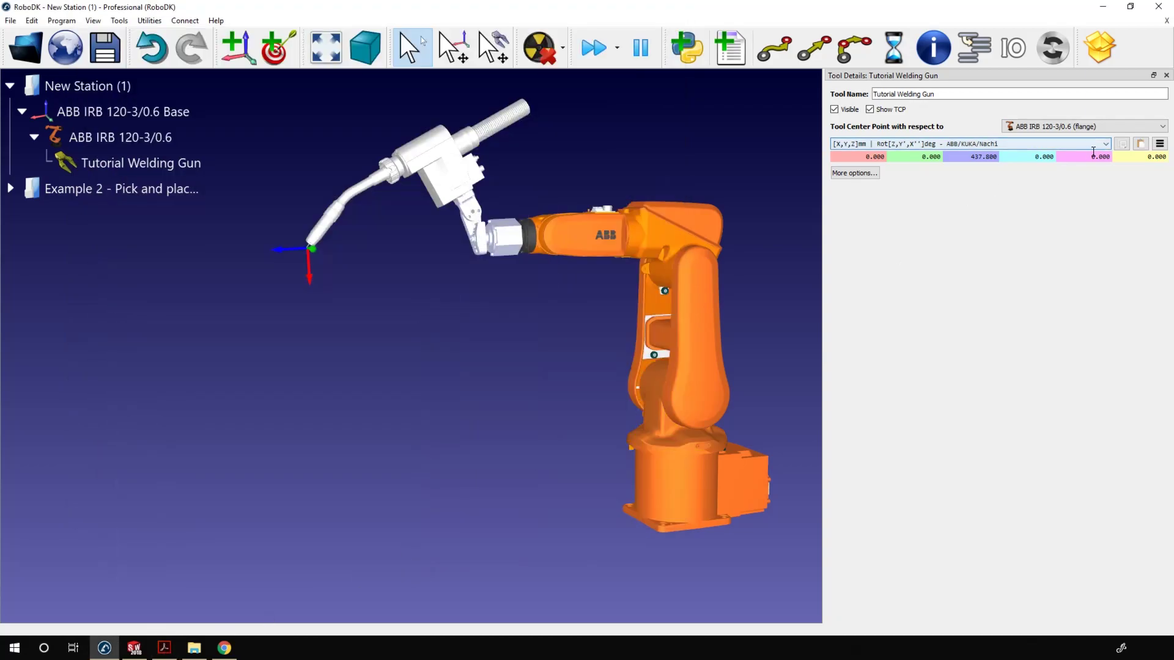
double_click(1099, 157)
type("4")
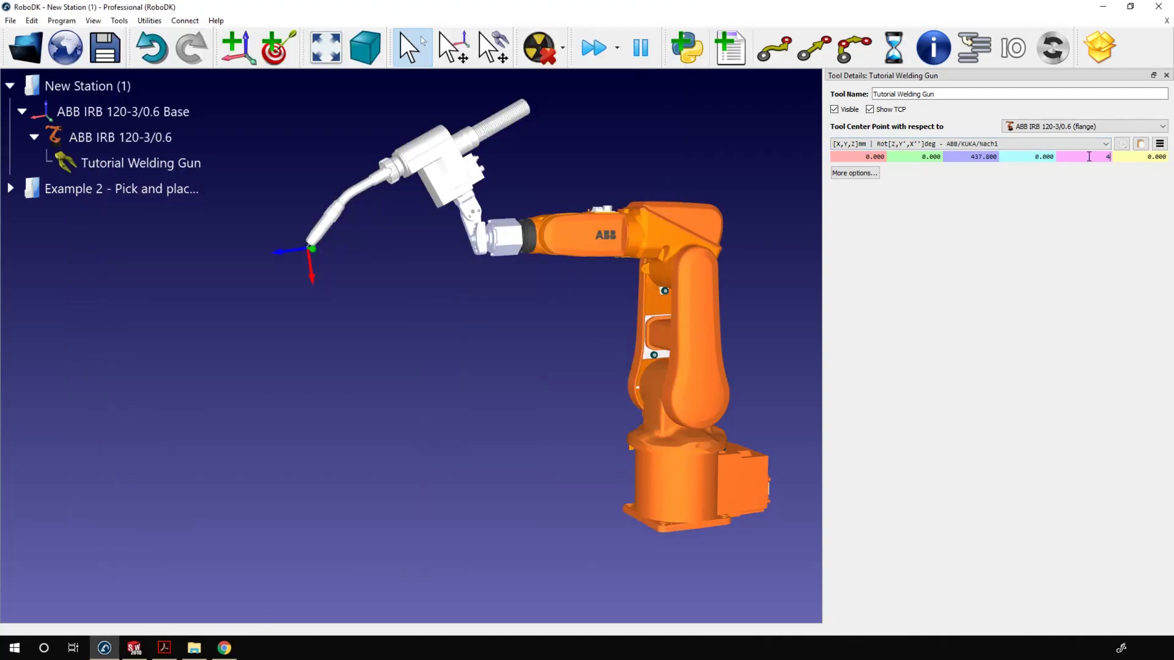
type("8.2")
key("Return")
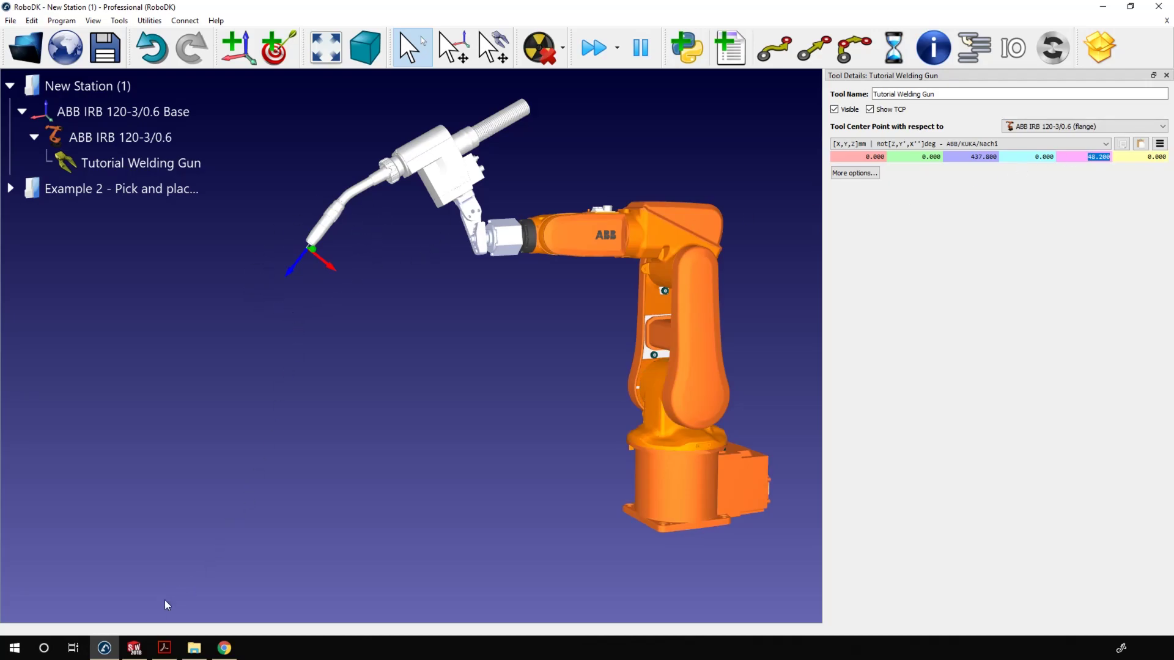
left_click(164, 647)
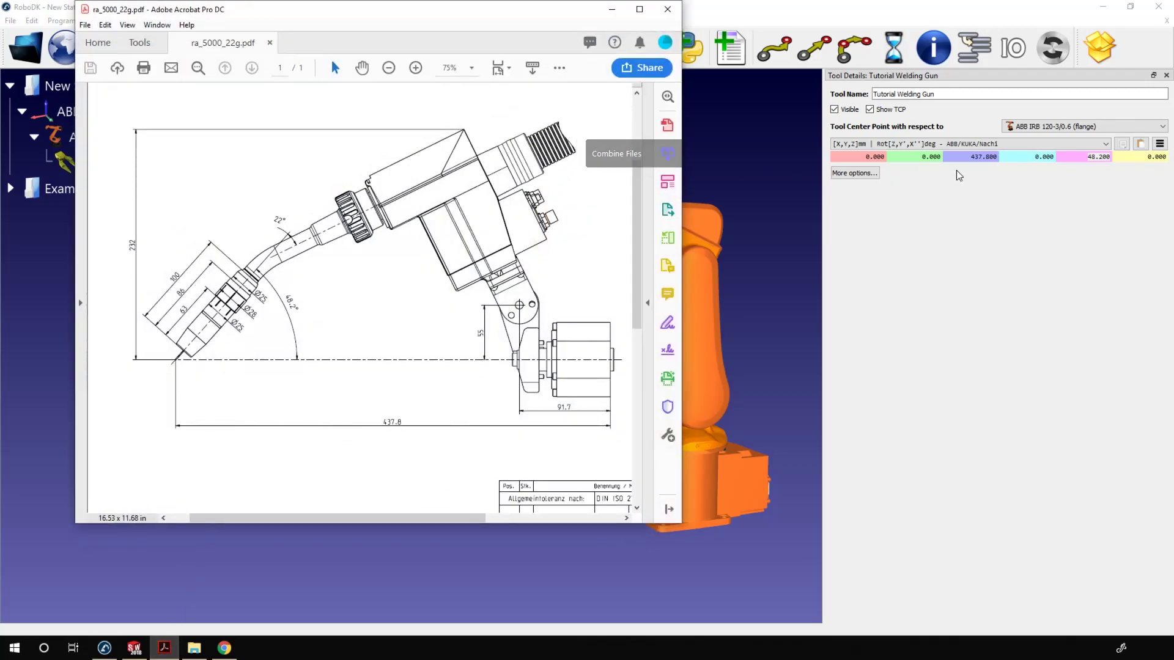
left_click(611, 14)
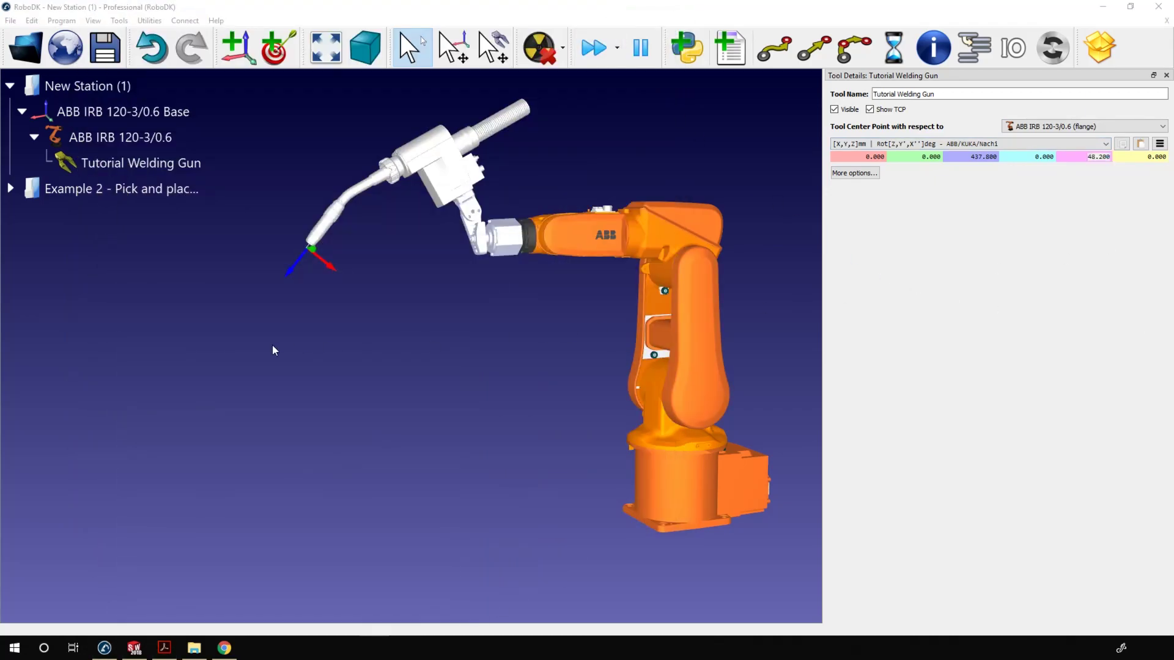
scroll(341, 279, "up", 4)
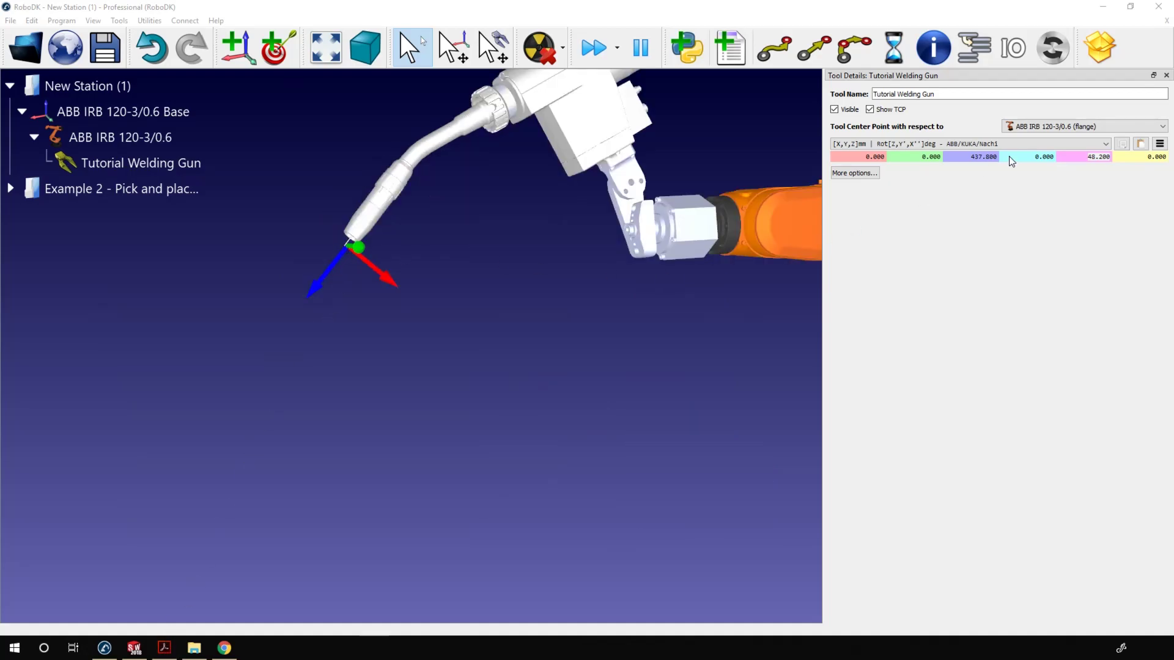
- Close Tool Details and save the gun to the Desktop as Tutorial Welding Gun.tool
left_click(699, 255)
right_click_drag(698, 255, 537, 338)
right_click(161, 163)
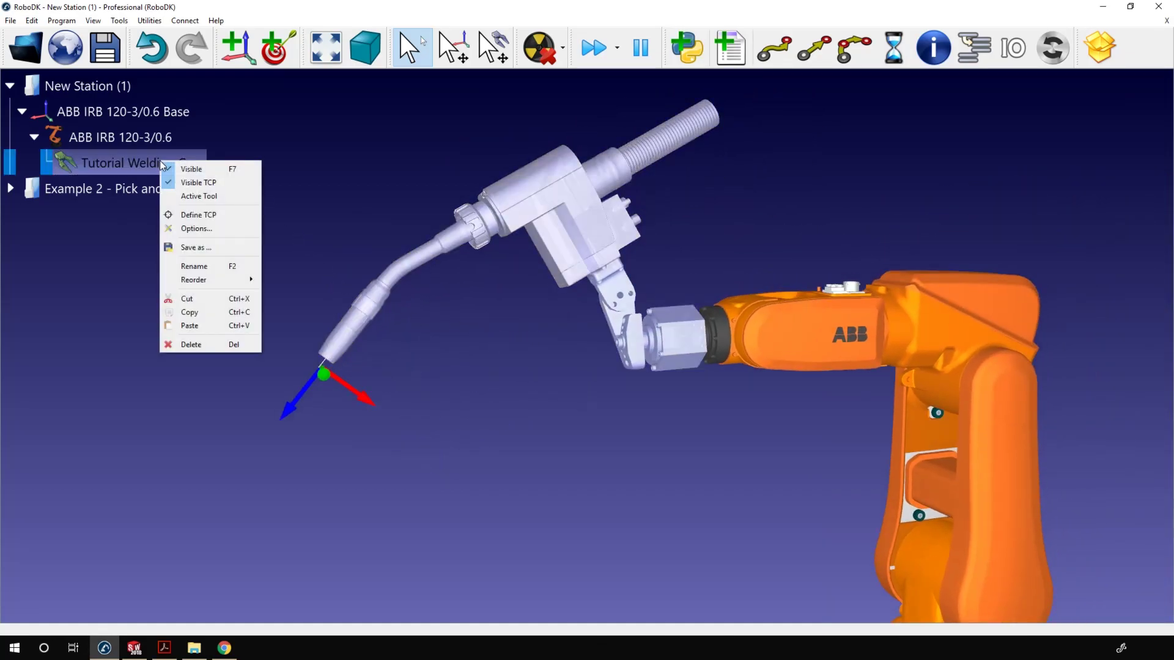
left_click(190, 248)
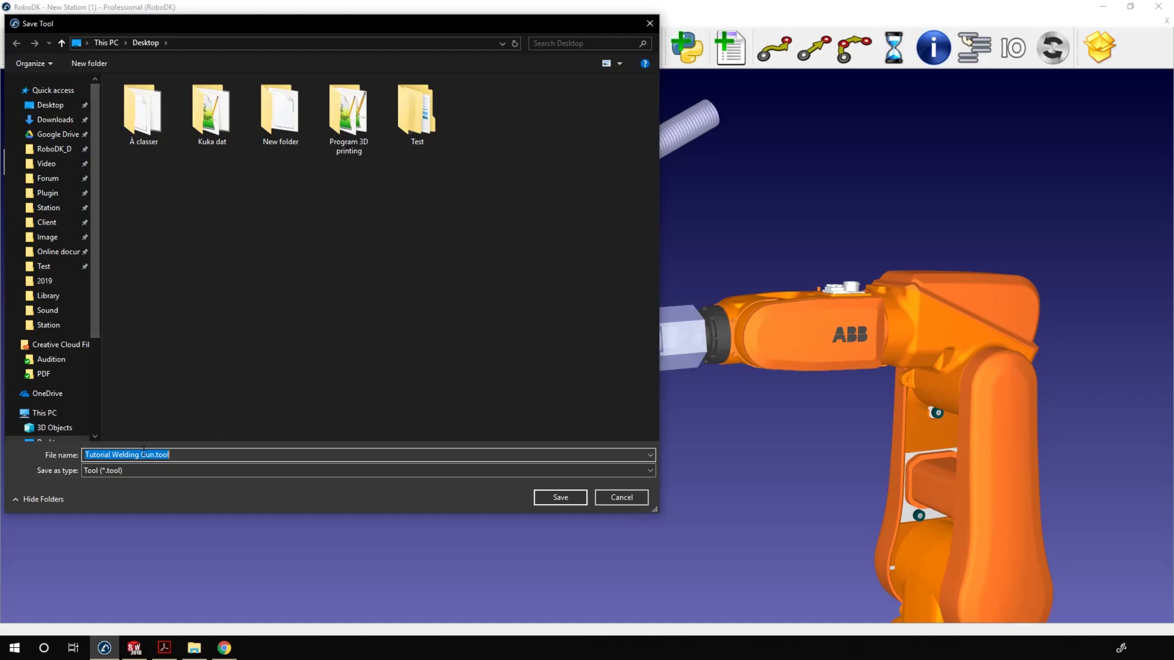
left_click(560, 496)
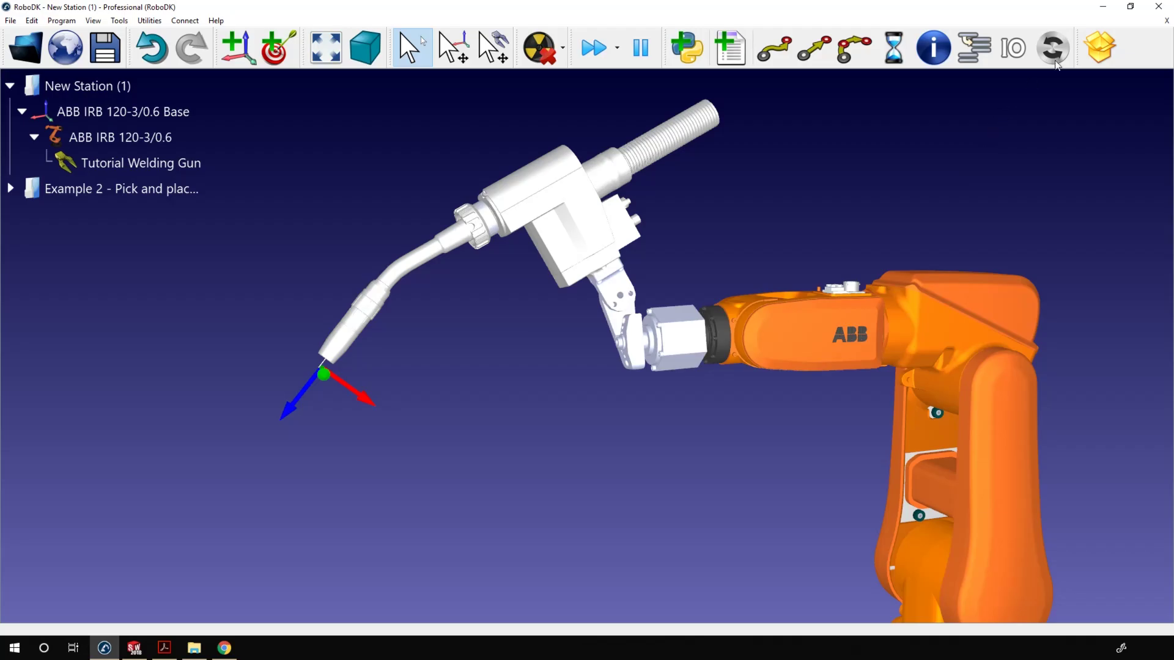
left_click(1130, 6)
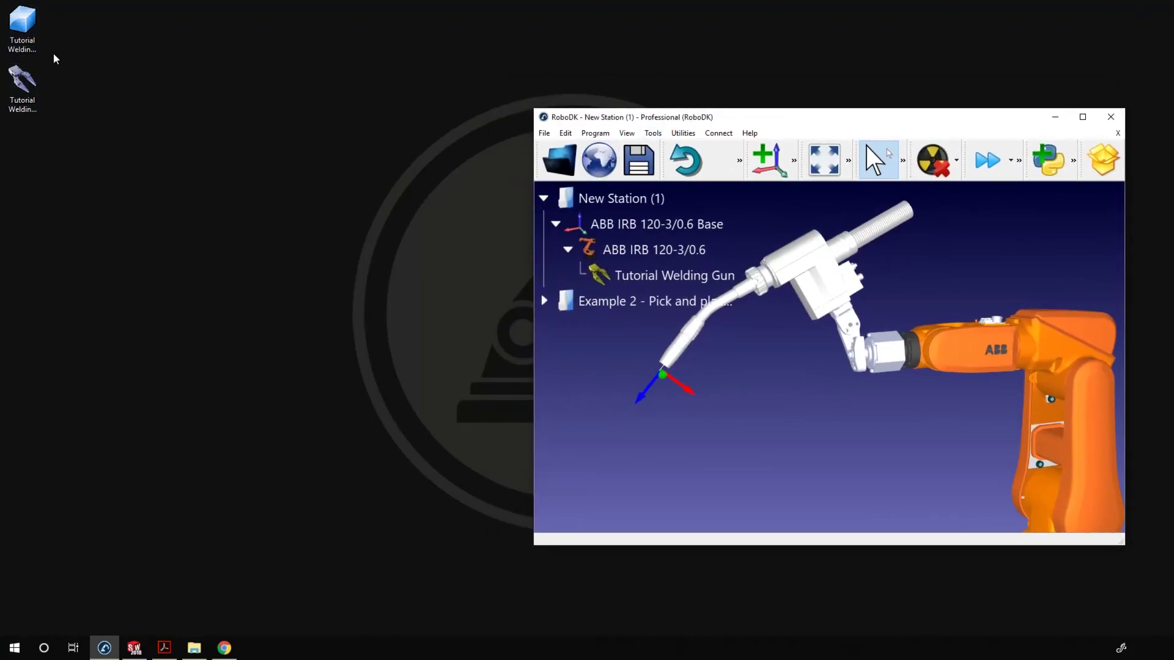
- Pick out the saved Tutorial Welding Gun.tool file among the desktop icons
left_click(41, 34)
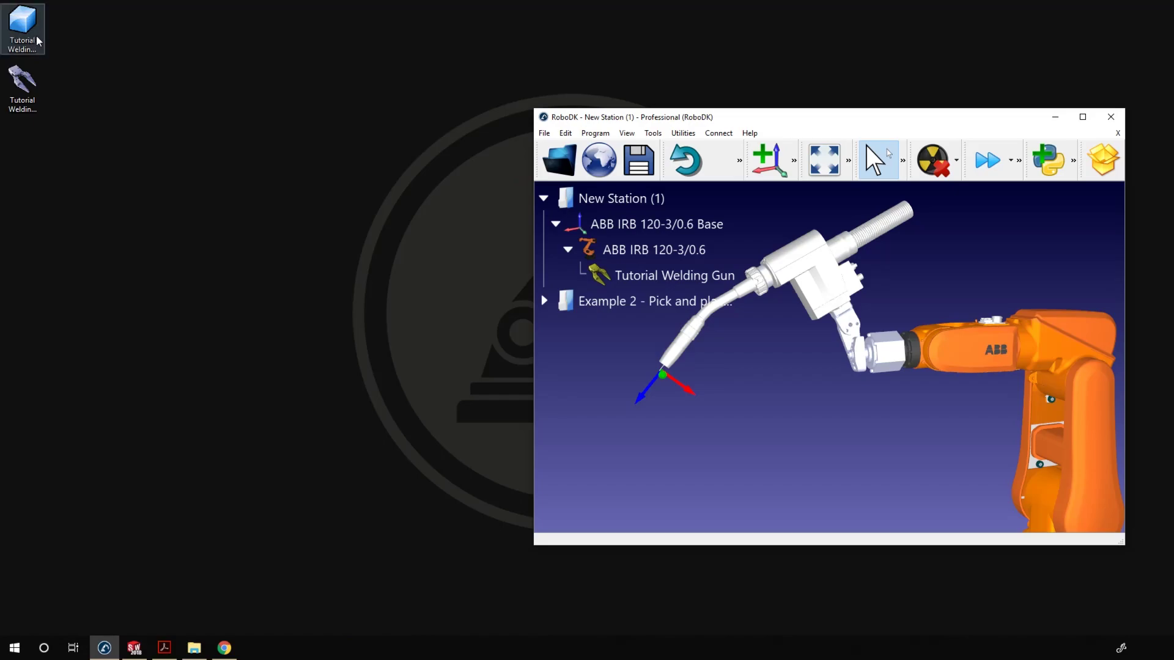
left_click(26, 88)
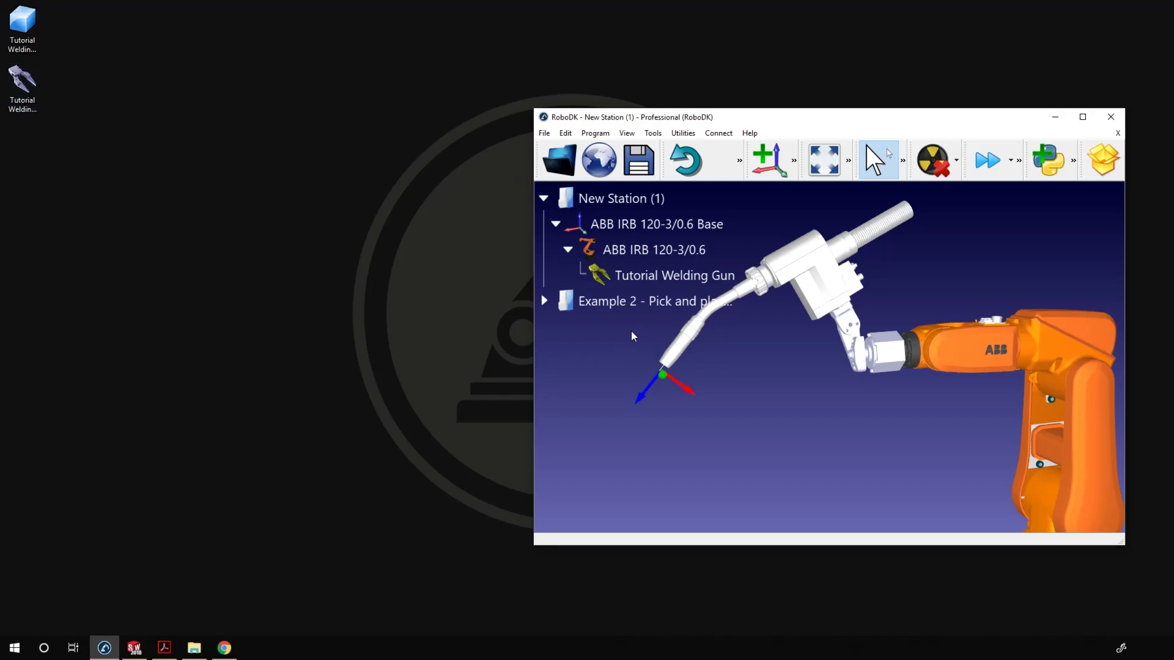
left_click_drag(22, 83, 116, 184)
- Delete the welding gun from the station and drag the .tool file back into RoboDK
left_click(600, 281)
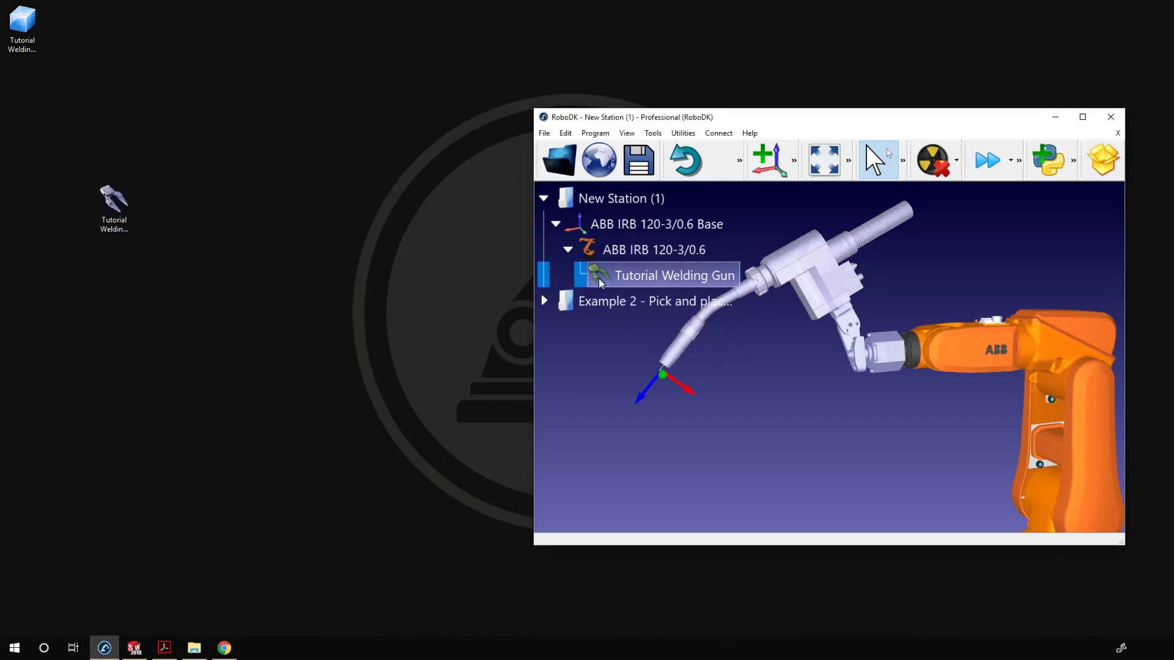
key("Delete")
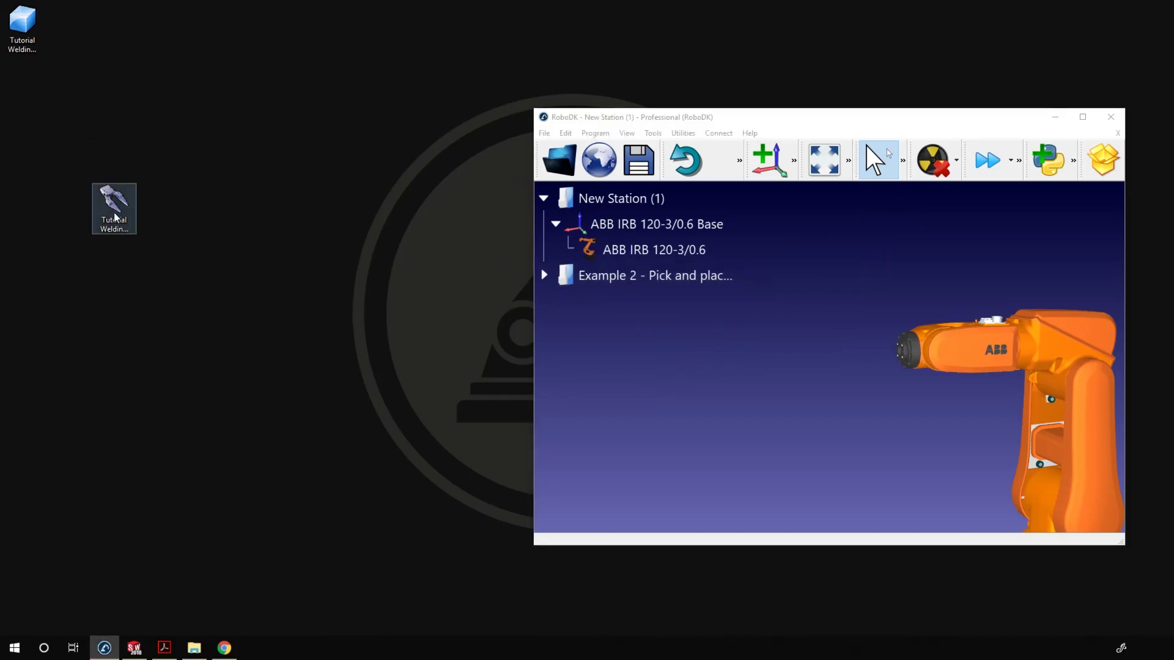
left_click_drag(115, 201, 638, 250)
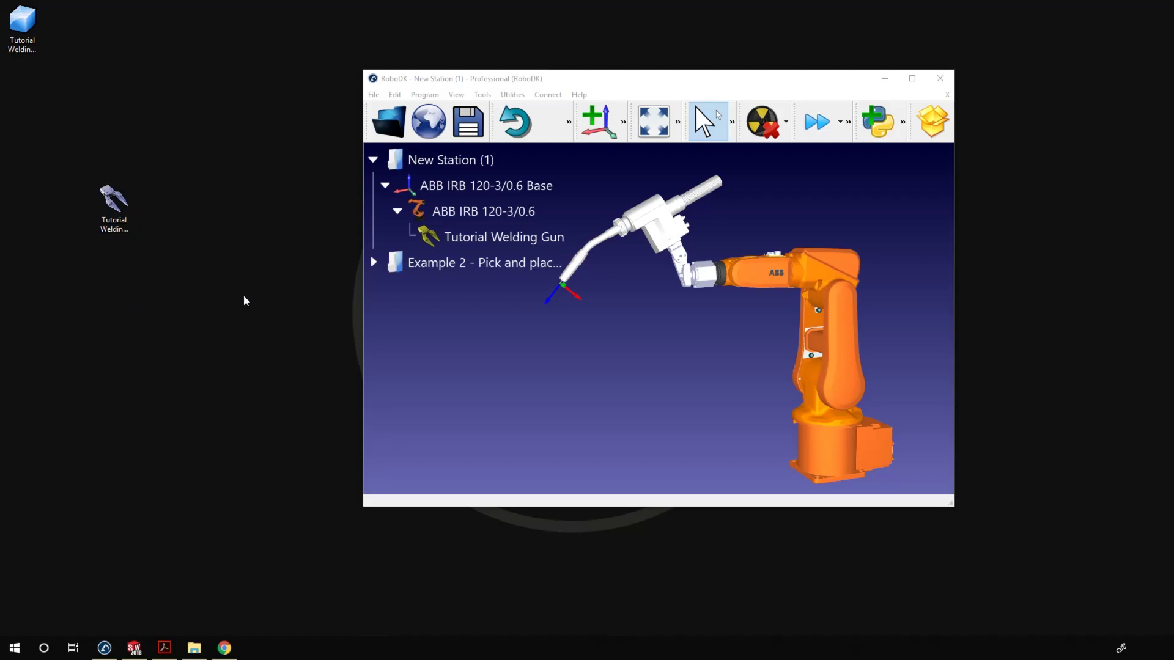
right_click(122, 212)
- Copy Tutorial Welding Gun.tool into C:\RoboDK\Library, then drag the library copy onto RoboDK
left_click(173, 399)
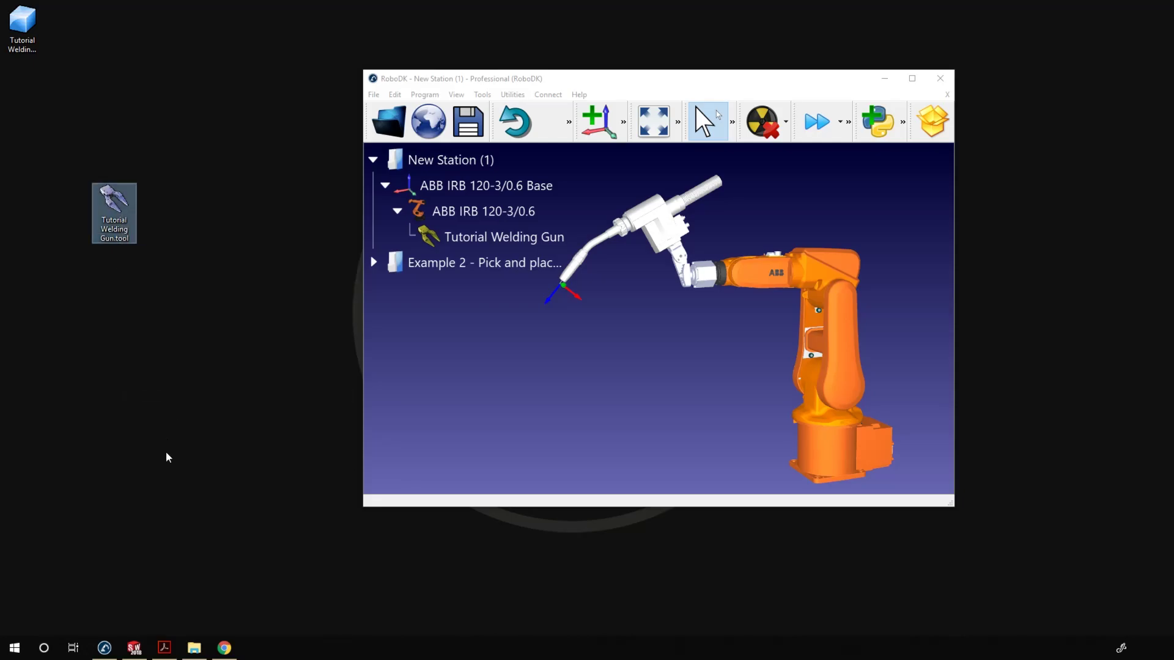
left_click(193, 648)
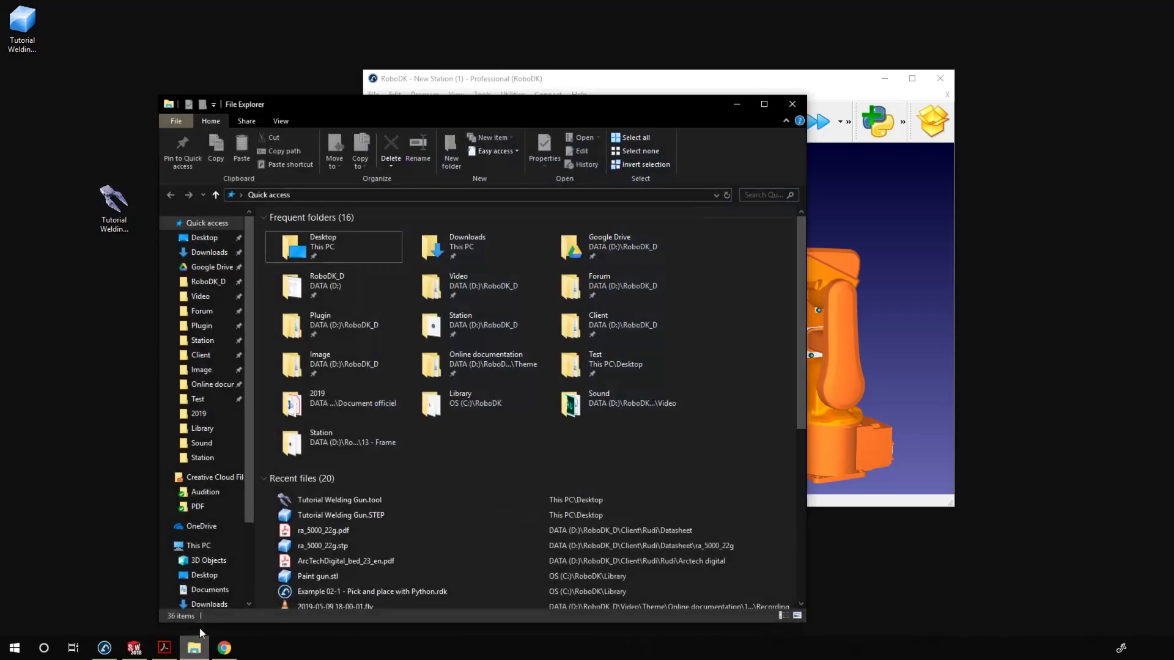
scroll(210, 557, "down", 3)
left_click(208, 553)
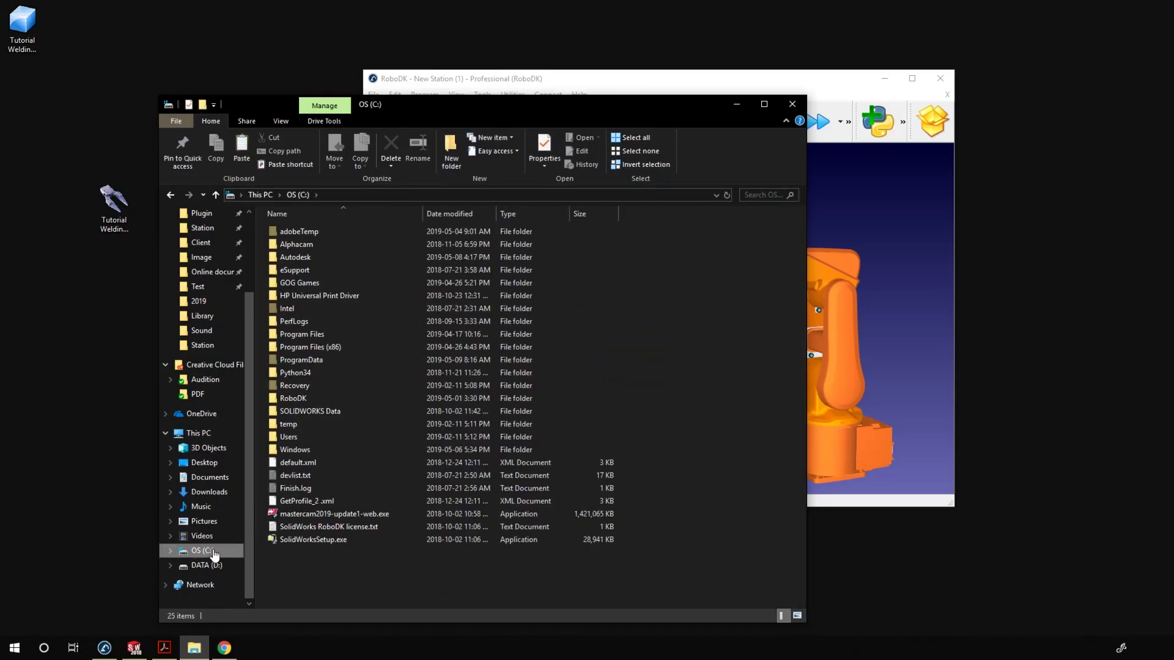
left_click(292, 401)
double_click(292, 400)
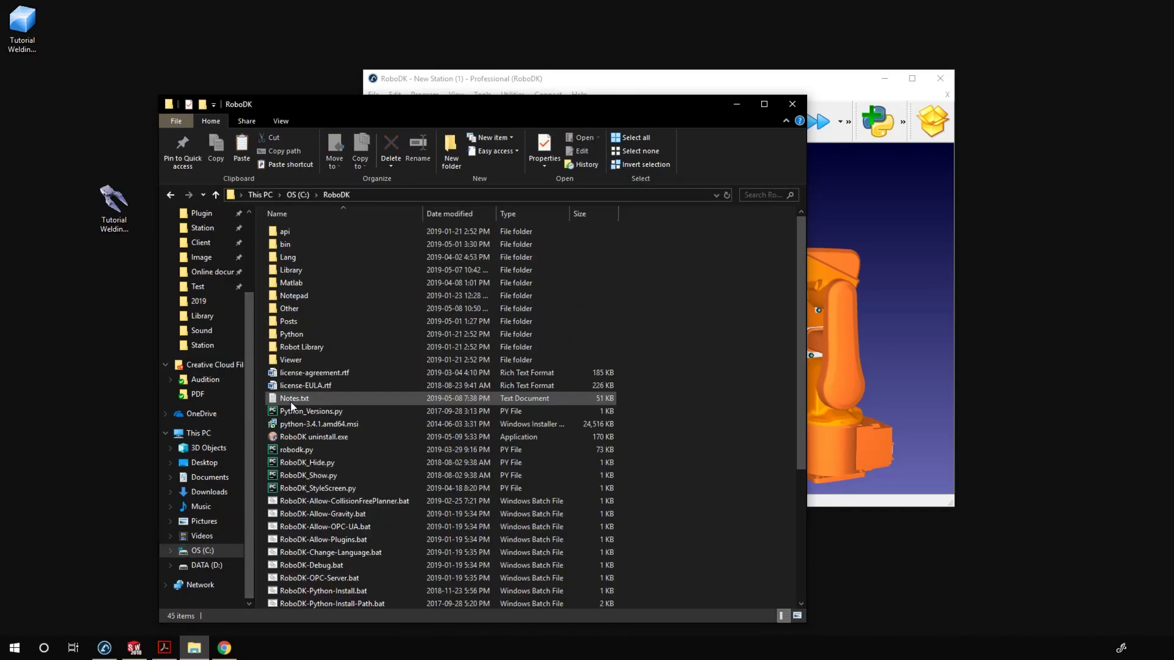
double_click(292, 269)
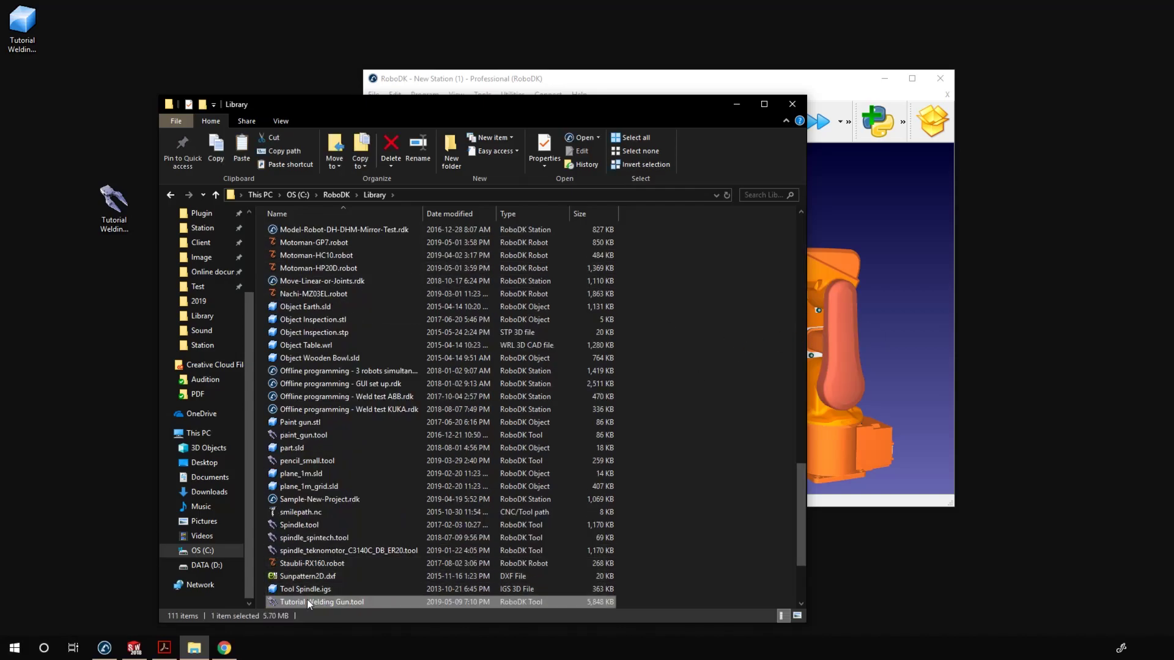
left_click_drag(333, 604, 887, 200)
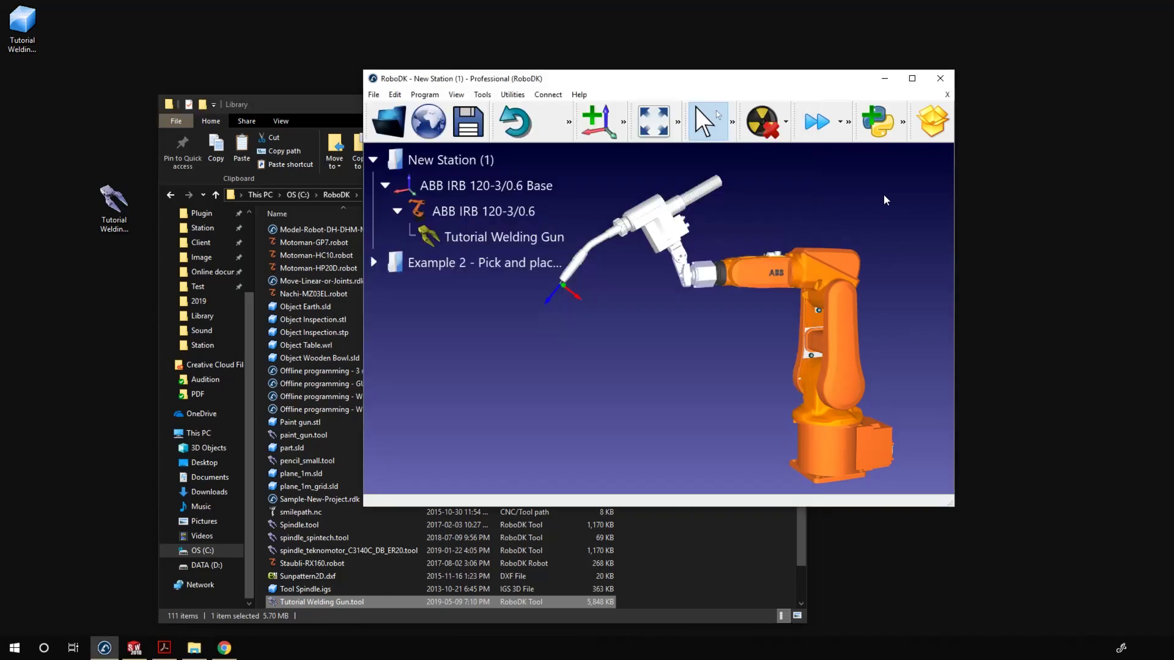
- Mount the Library's Tutorial Welding Gun.tool on the ABB IRB 120-3/0.6 and delete the duplicate gun
left_click(911, 78)
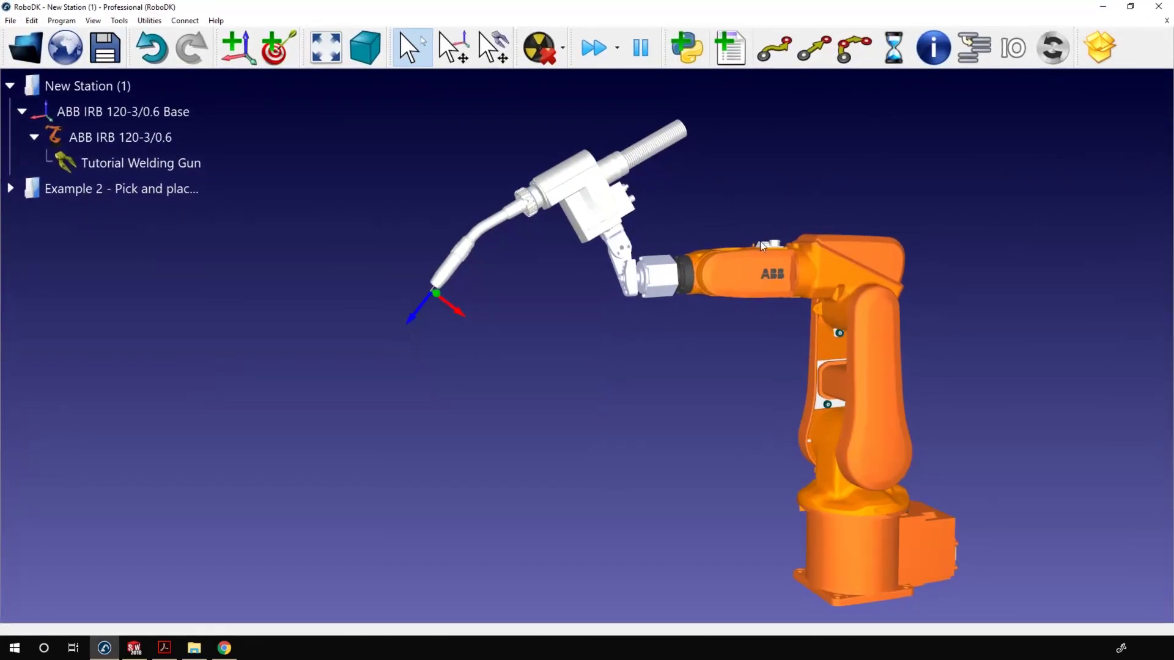
right_click(718, 286)
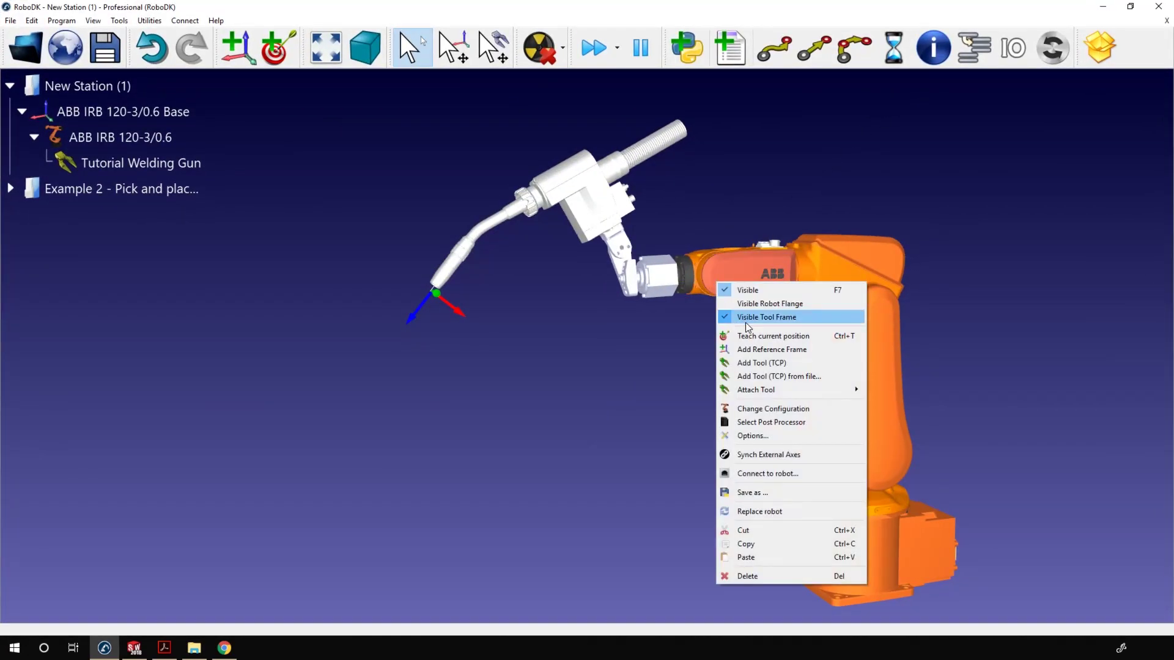
left_click(773, 379)
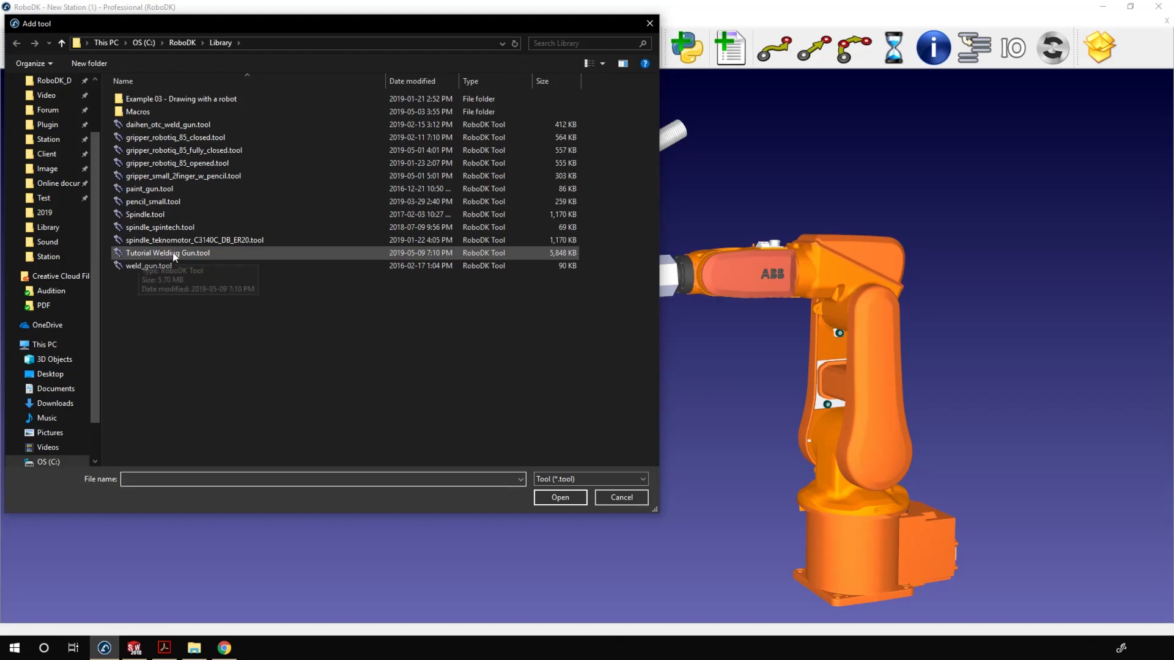
left_click(197, 251)
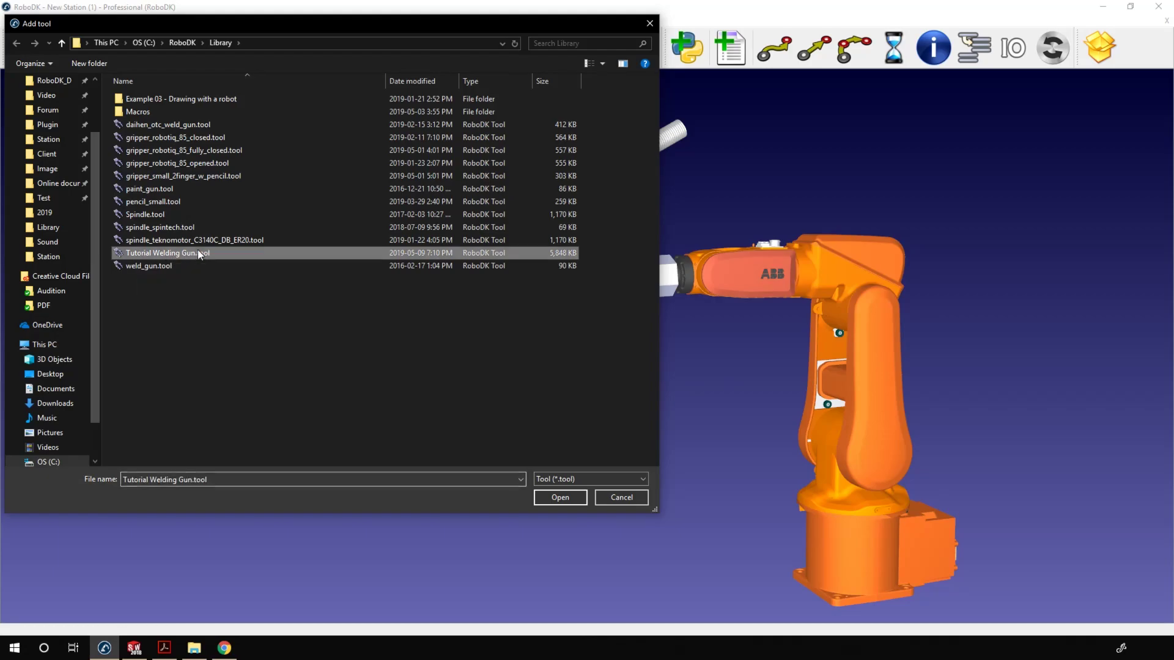
left_click(566, 501)
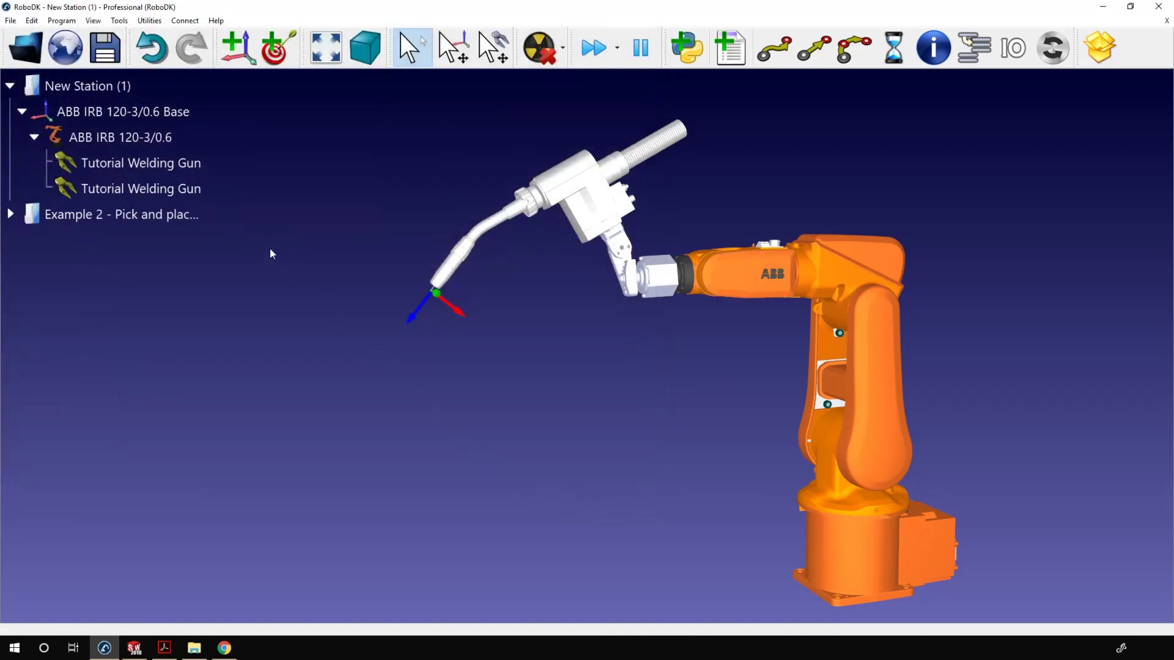
left_click(166, 161)
key("Delete")
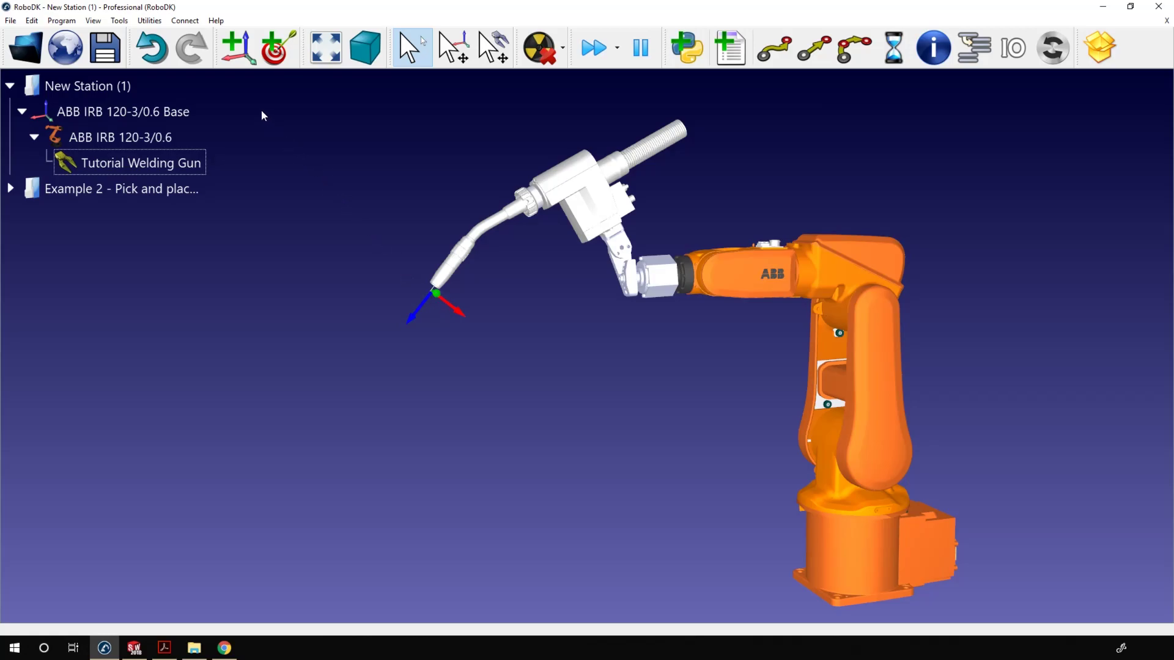
left_click(157, 24)
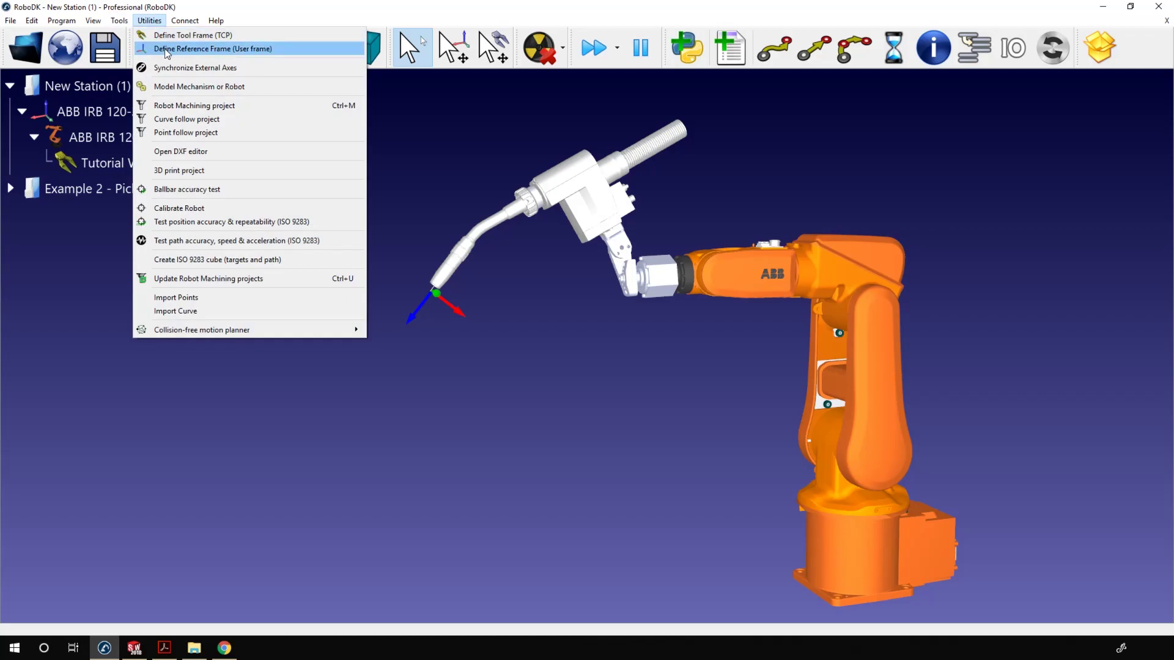
left_click(167, 40)
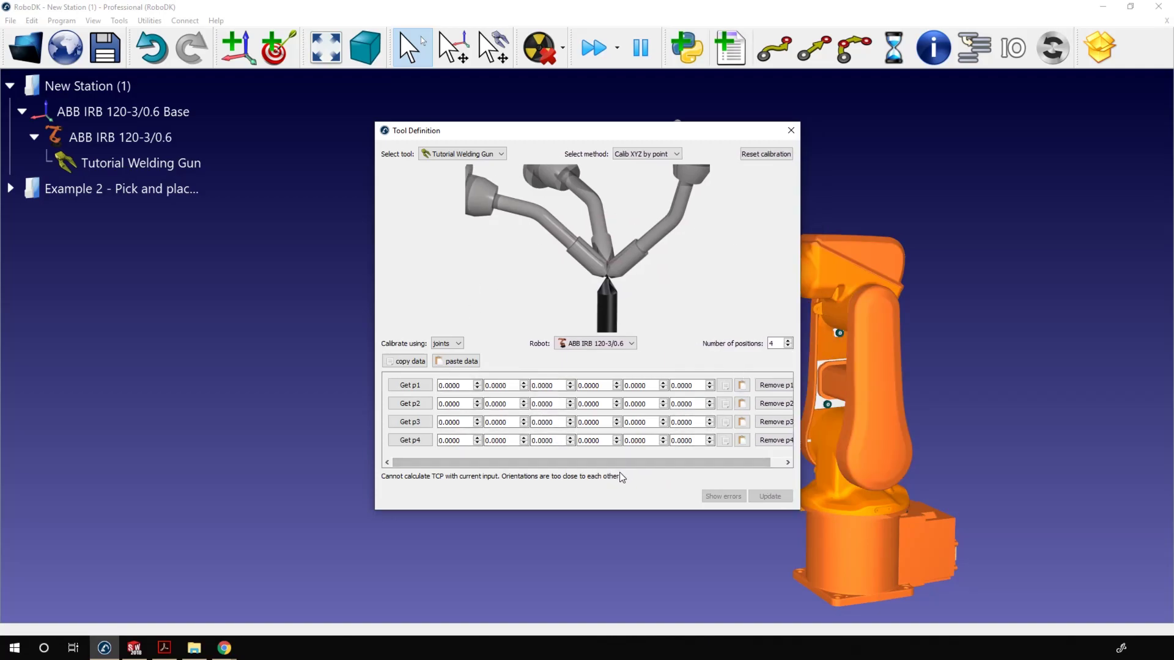
left_click(789, 132)
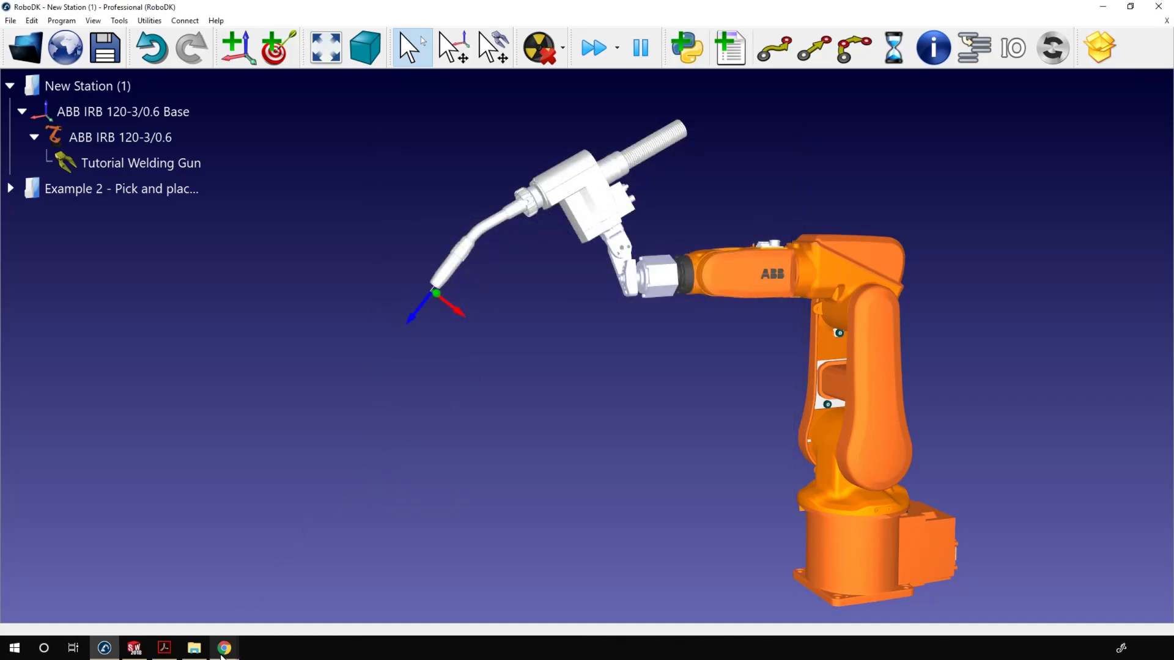
- Switch to Chrome and scroll RoboDK's Getting Started docs down to the Create a TCP section
mouse_move(223, 653)
left_click(289, 590)
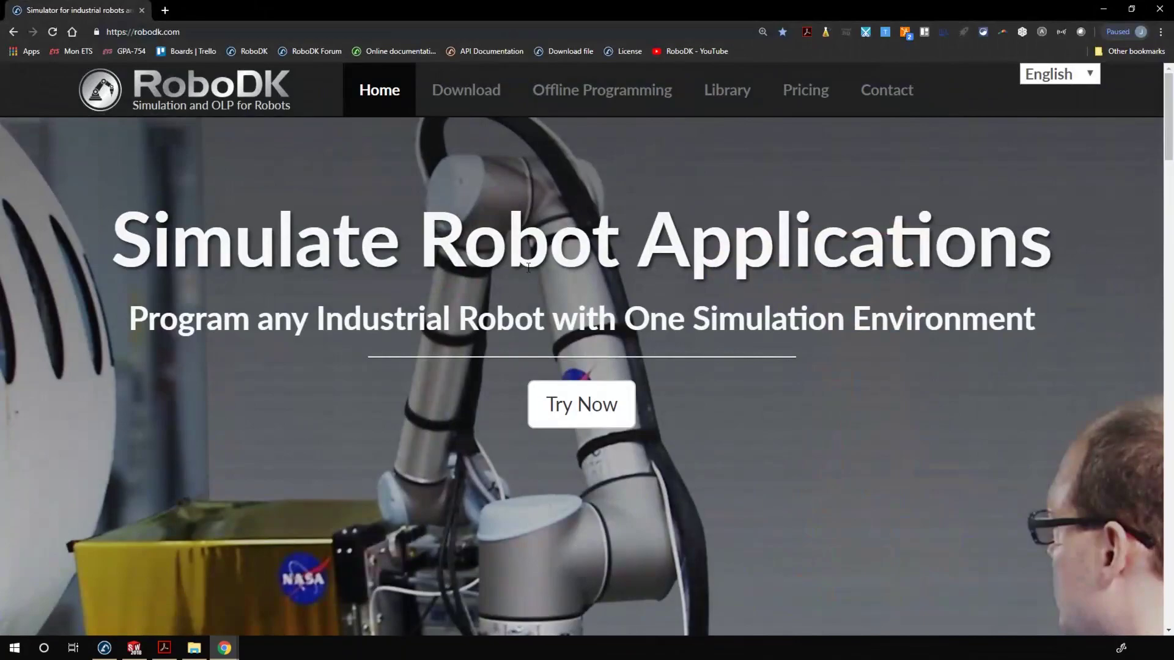
scroll(603, 230, "down", 20)
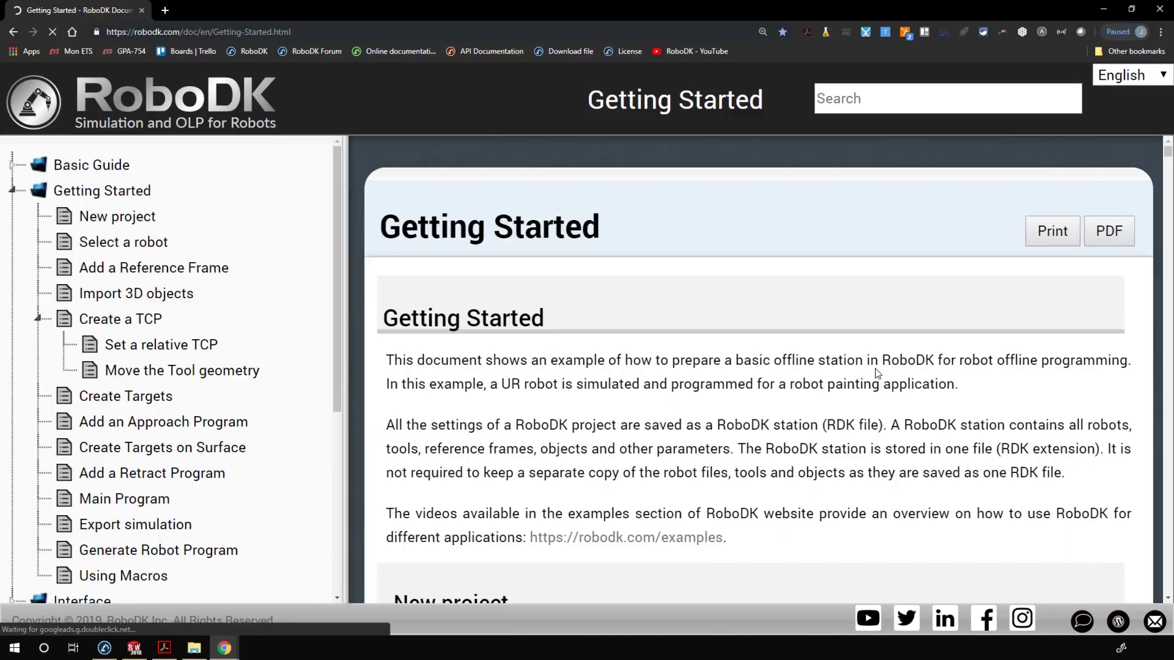
scroll(877, 373, "down", 14)
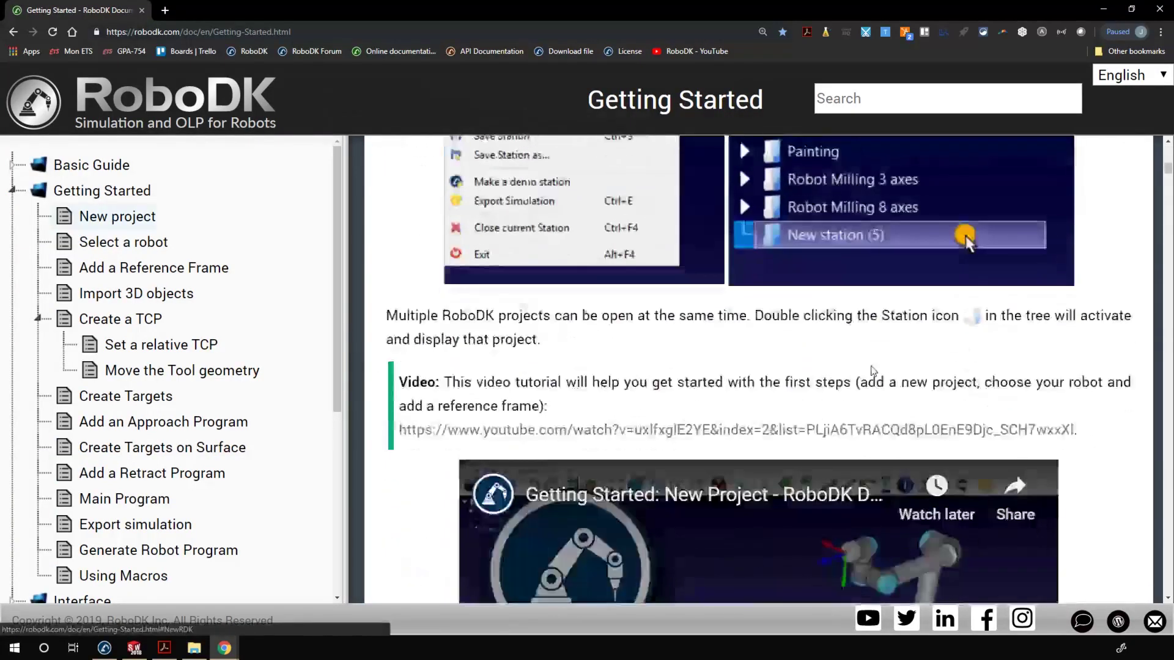
scroll(873, 370, "down", 12)
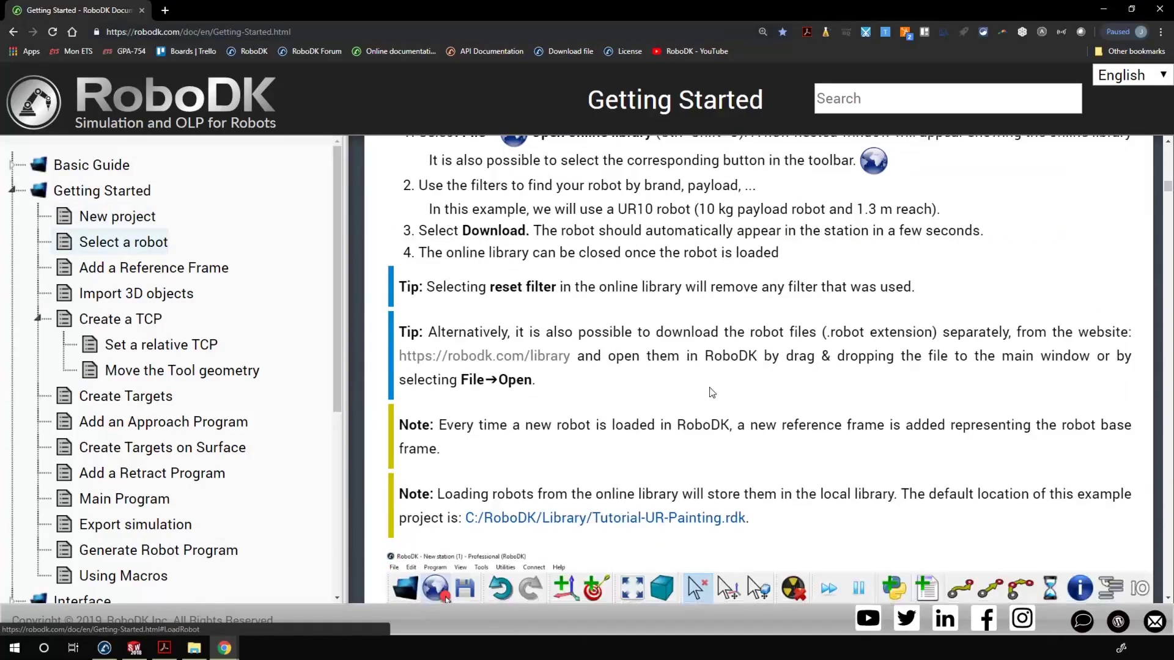
scroll(712, 393, "down", 15)
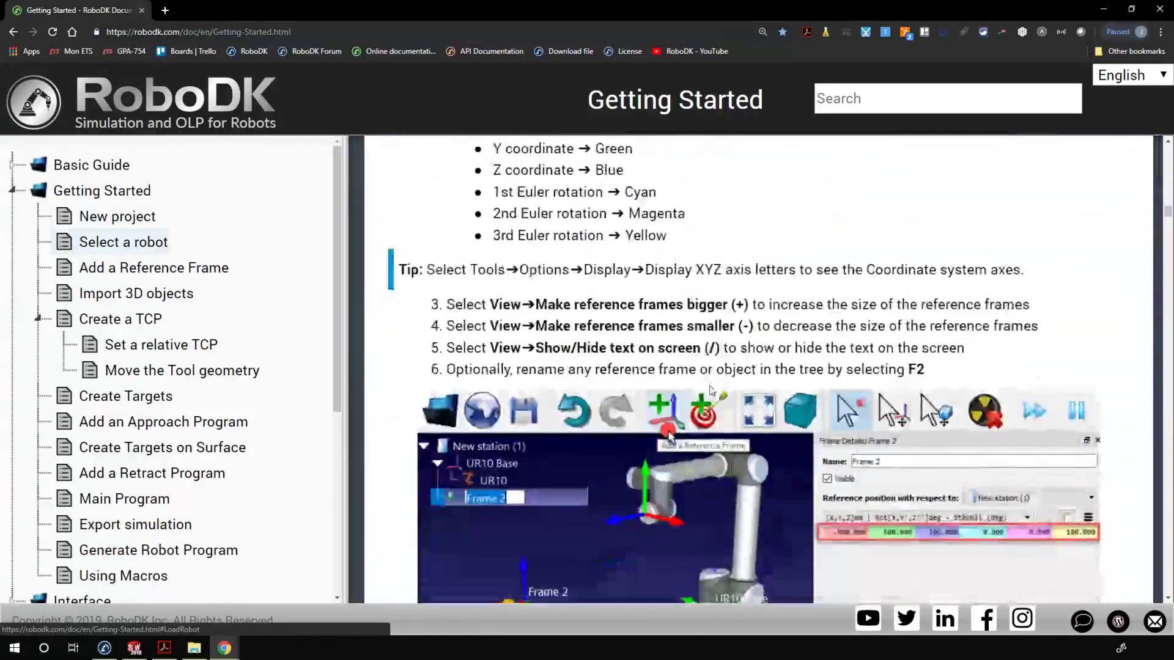
scroll(710, 391, "down", 8)
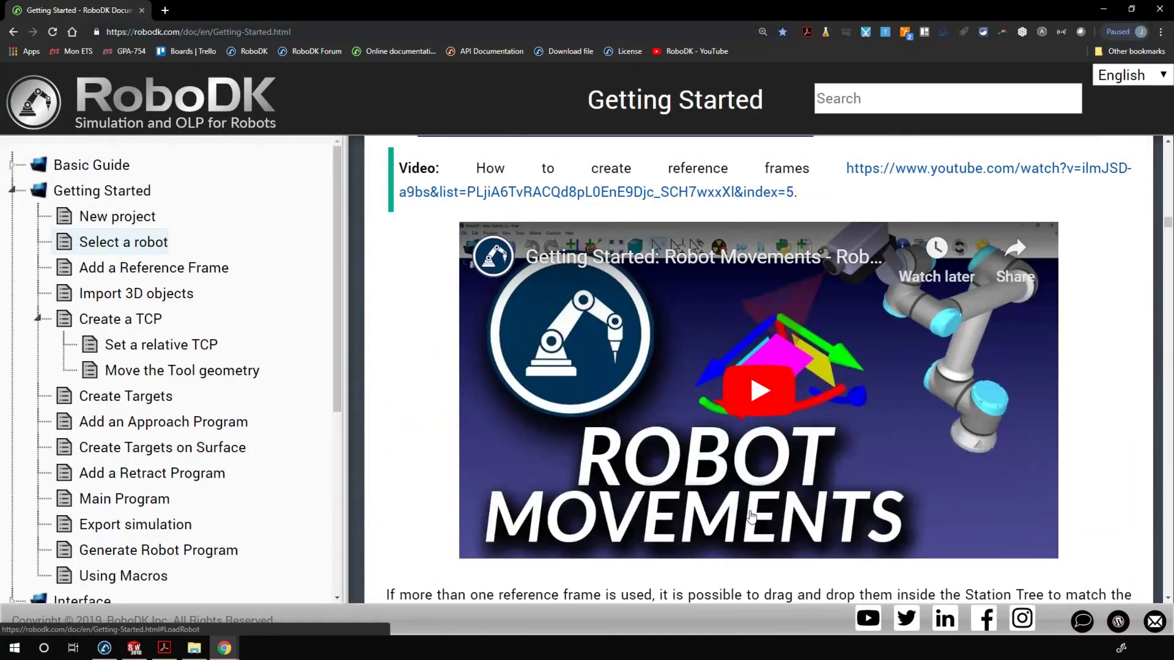
scroll(636, 420, "down", 18)
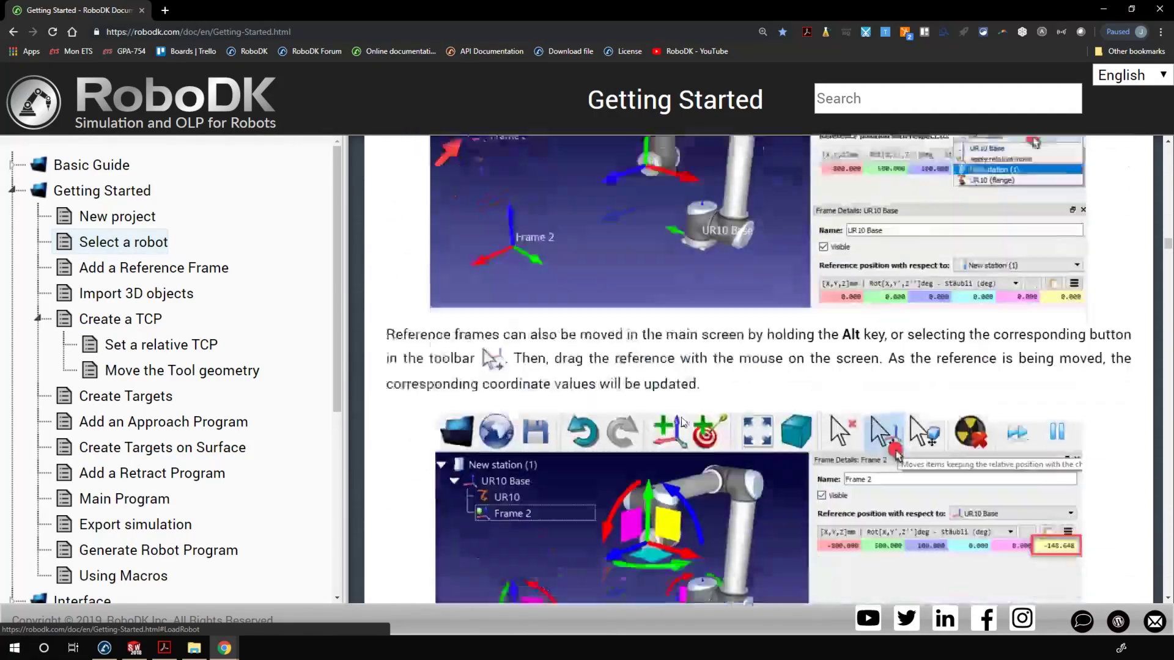
scroll(687, 419, "down", 9)
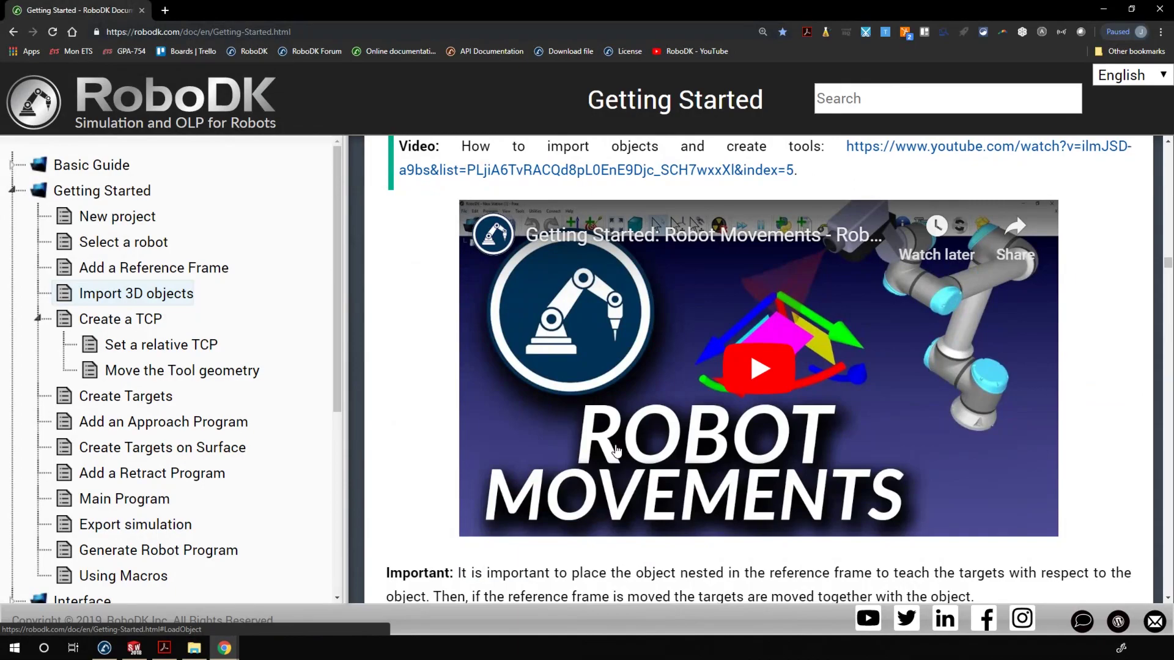
scroll(616, 450, "up", 3)
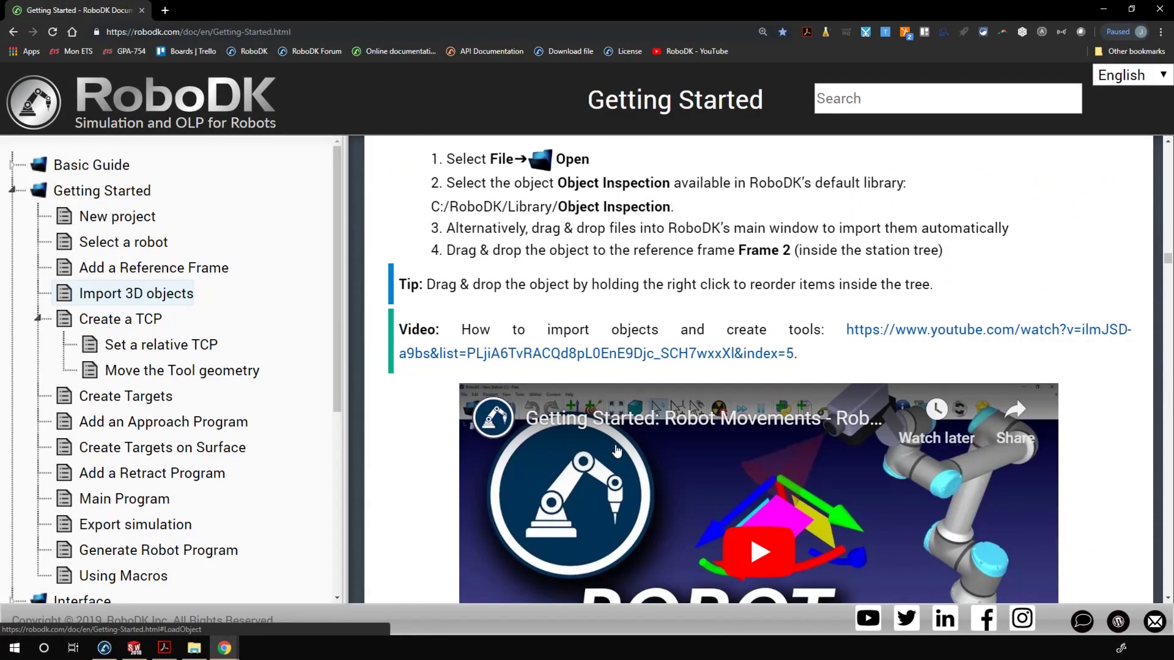
scroll(616, 451, "down", 15)
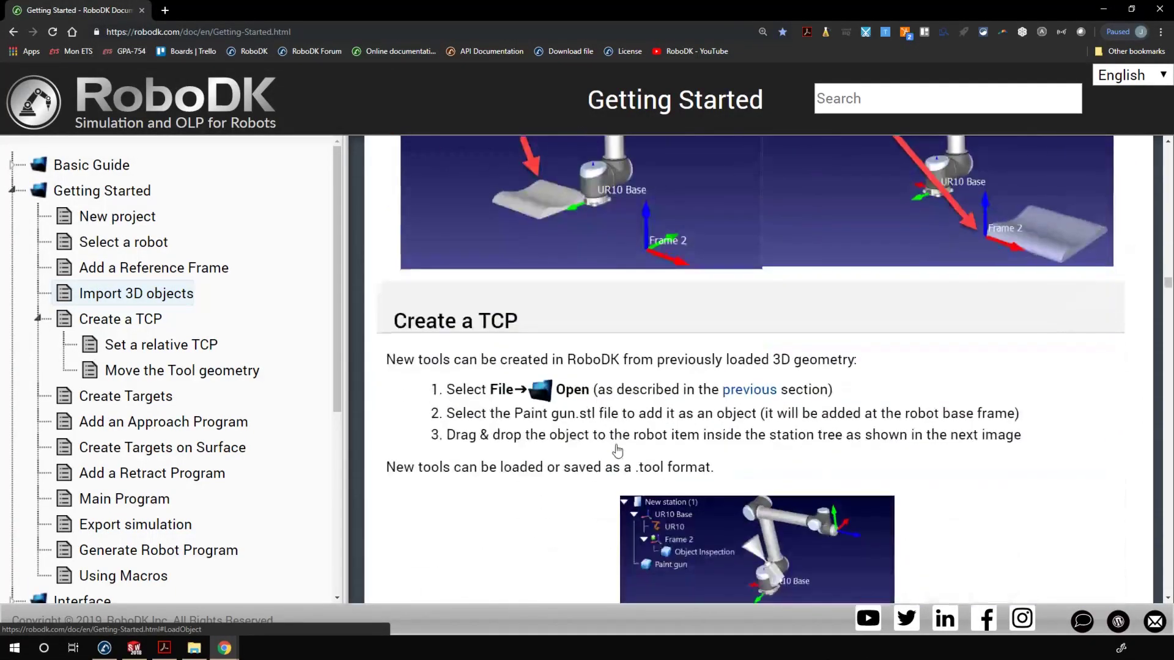